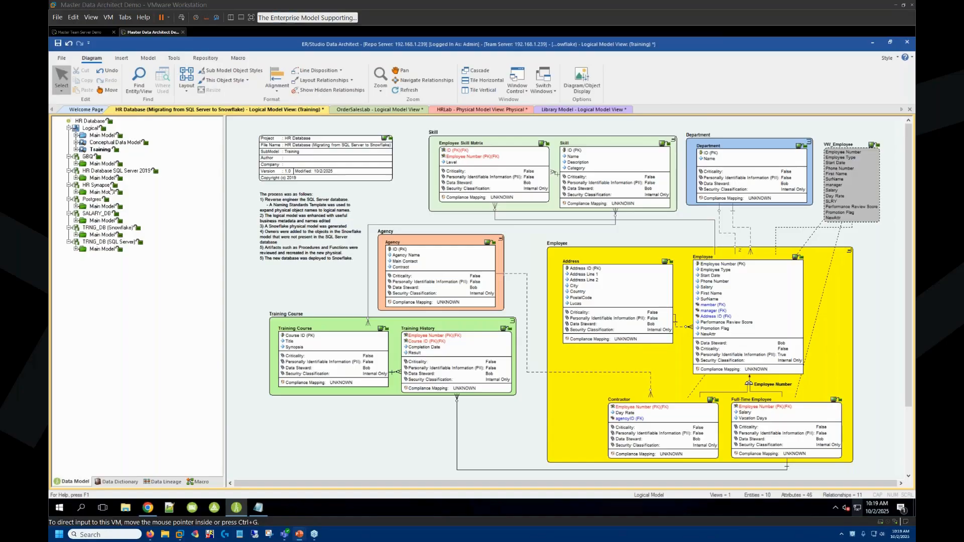
- View the TRNG_DB (SQL Server) physical model, the logical Main Model and the Training submodel, and expand GBQ's Main Model
double_click(111, 248)
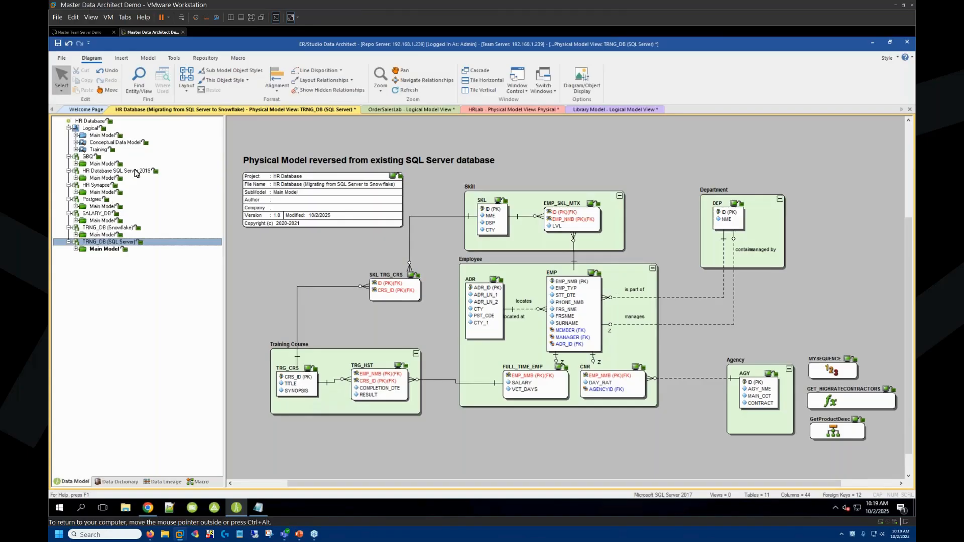
double_click(97, 136)
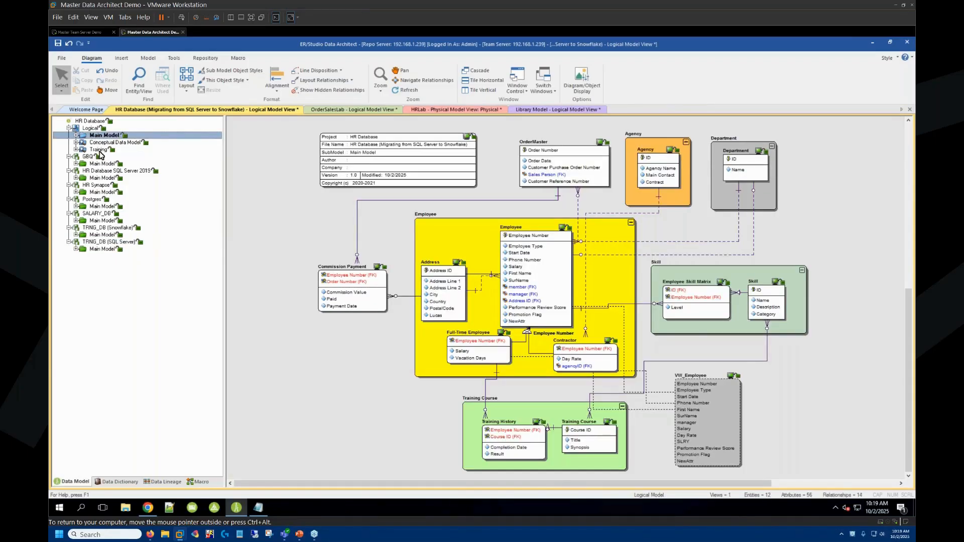
double_click(99, 151)
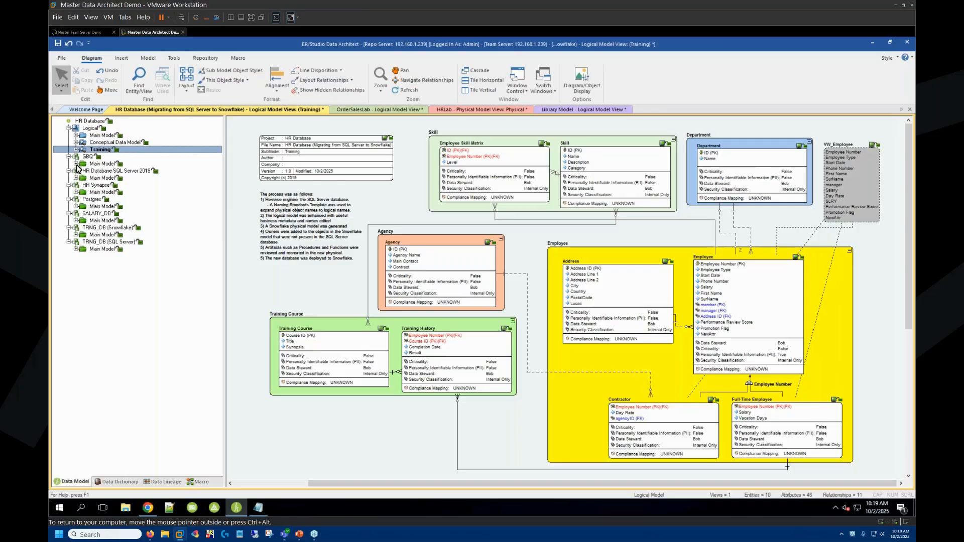
left_click(76, 164)
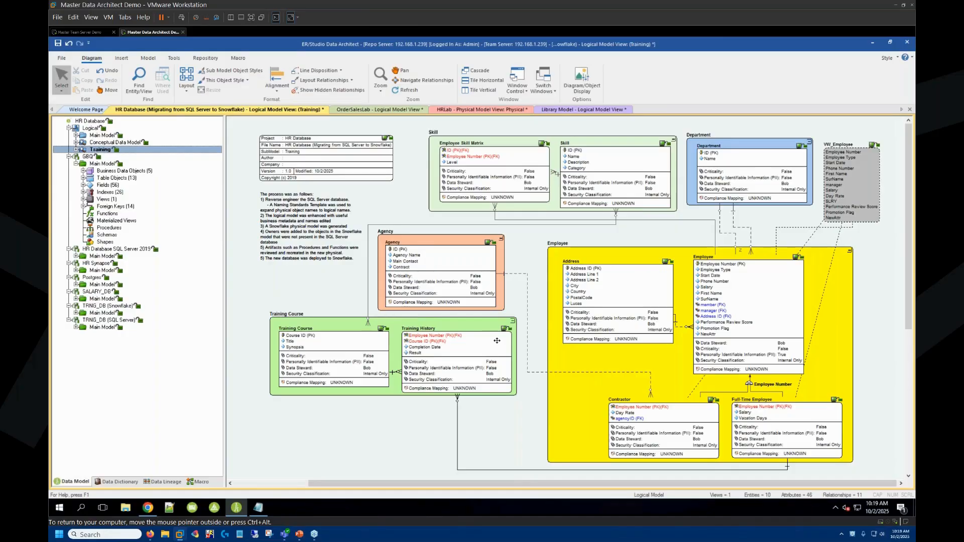
- Add a new attribute named Favorite Color to the Employee entity in the Training submodel
double_click(727, 310)
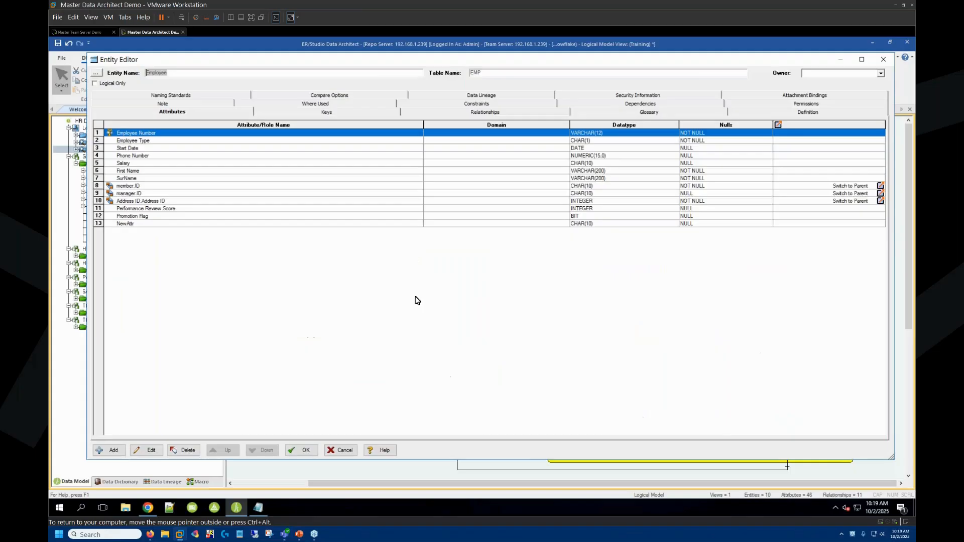
left_click(155, 224)
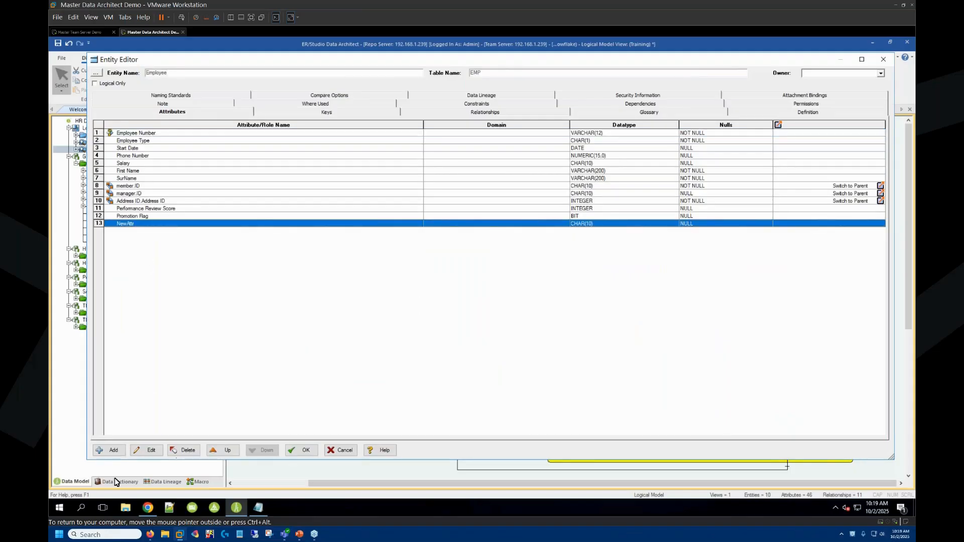
left_click(113, 451)
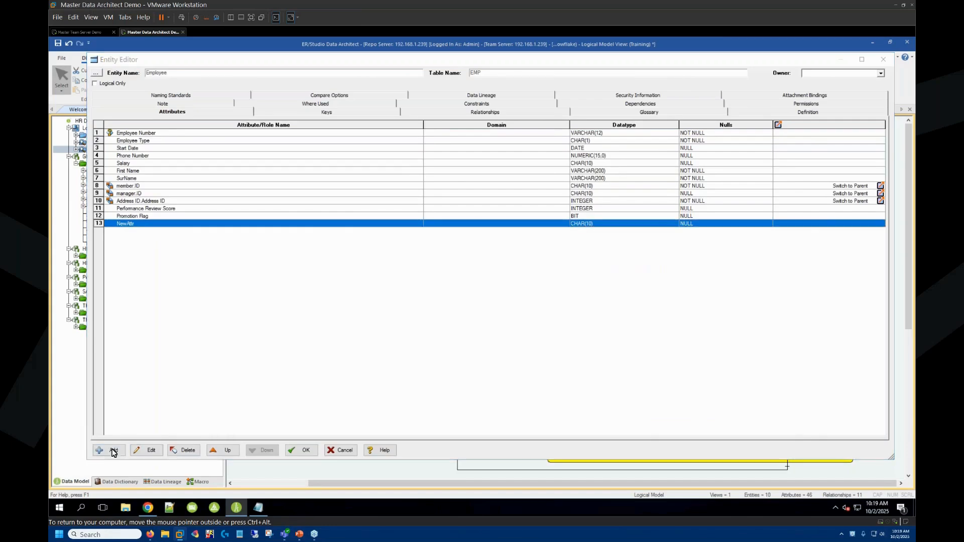
type("FavCo")
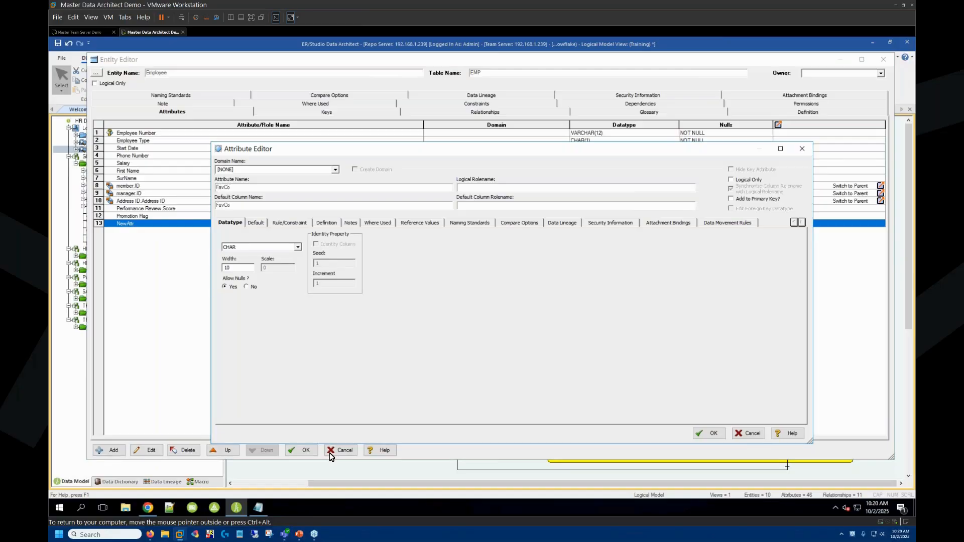
key("BackSpace")
type("orite Color")
- Shorten the new attribute's default column name and save the attribute and the Employee entity
left_click(235, 204)
key("BackSpace")
key("BackSpace")
key("BackSpace")
key("BackSpace")
key("BackSpace")
key("BackSpace")
left_click(712, 434)
left_click(317, 455)
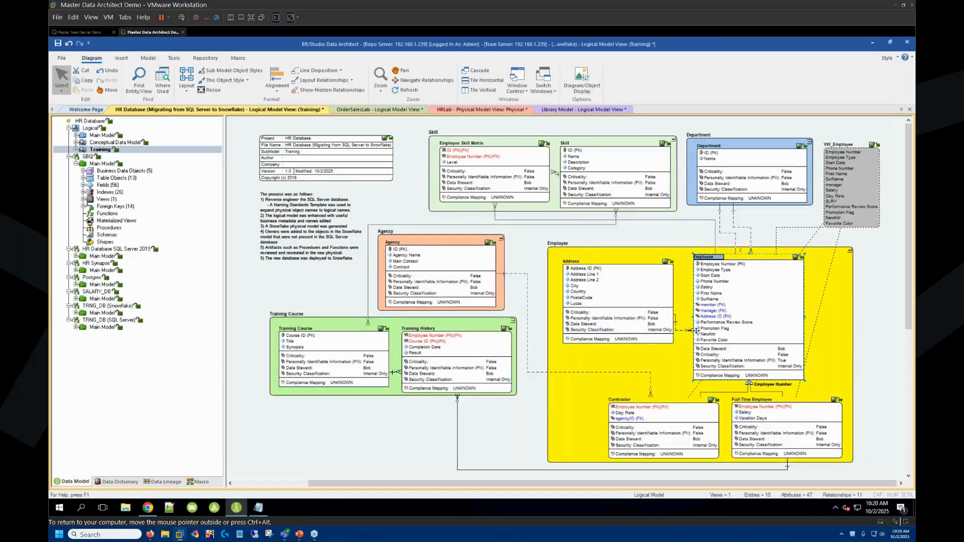
- Zoom the Training diagram to 100% and follow the Agency relationship line to Contractor with Navigate Relationships
left_click(381, 82)
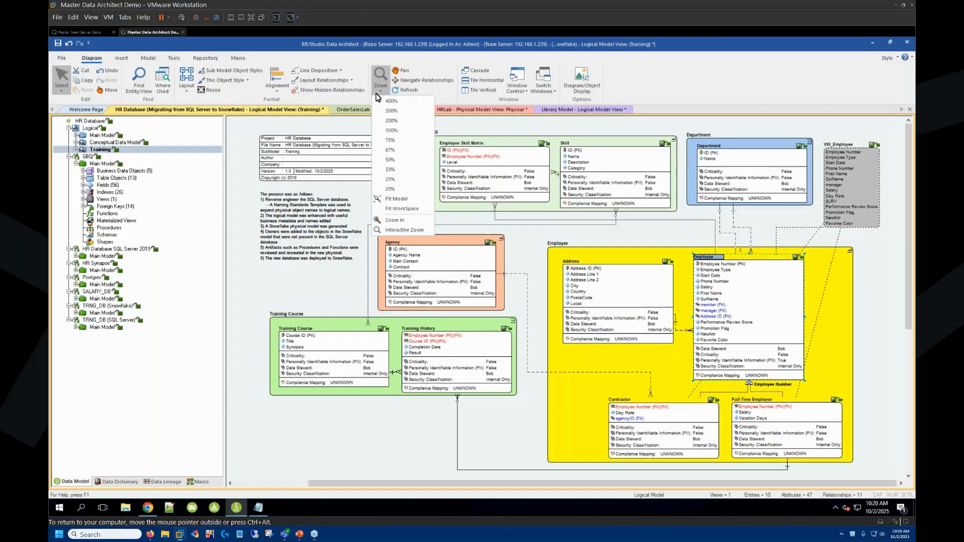
left_click(394, 131)
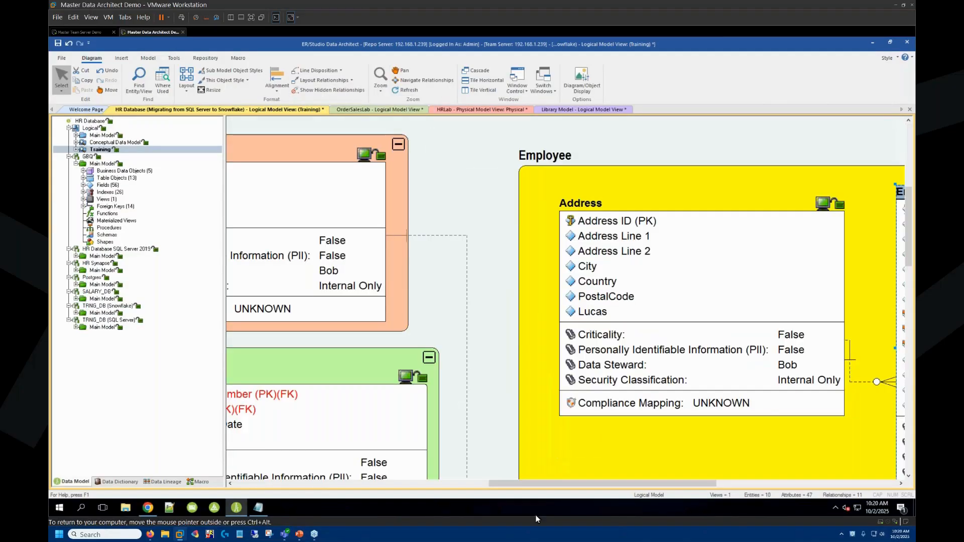
left_click_drag(662, 486, 682, 488)
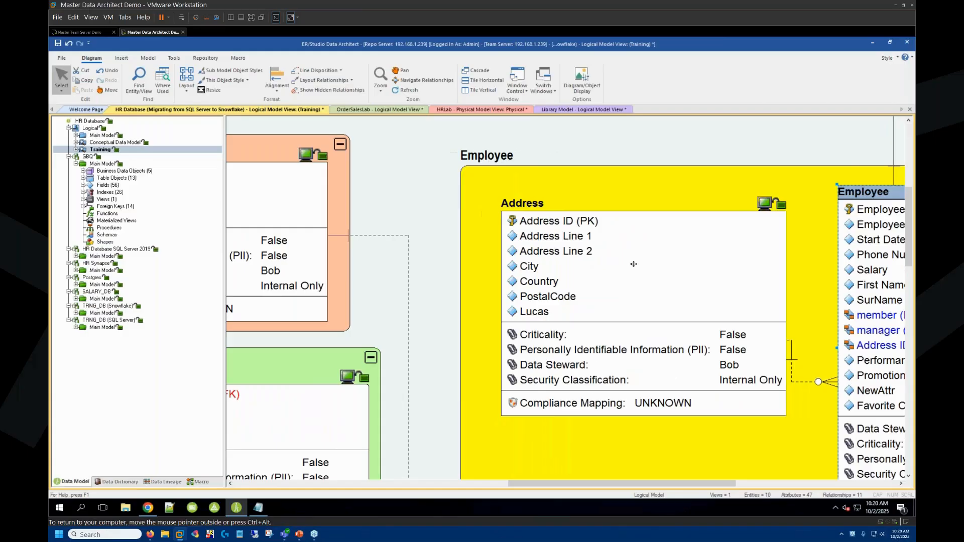
left_click(413, 82)
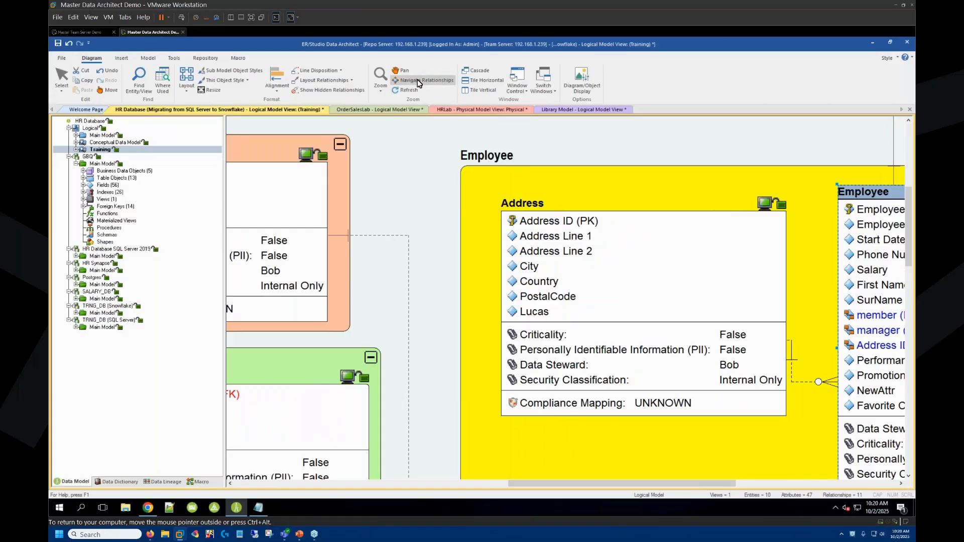
left_click(417, 274)
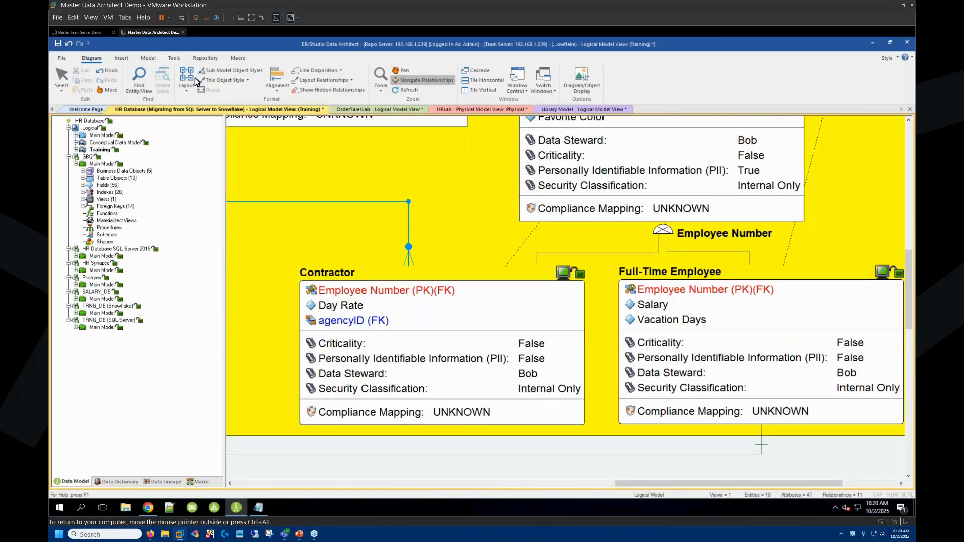
left_click(62, 80)
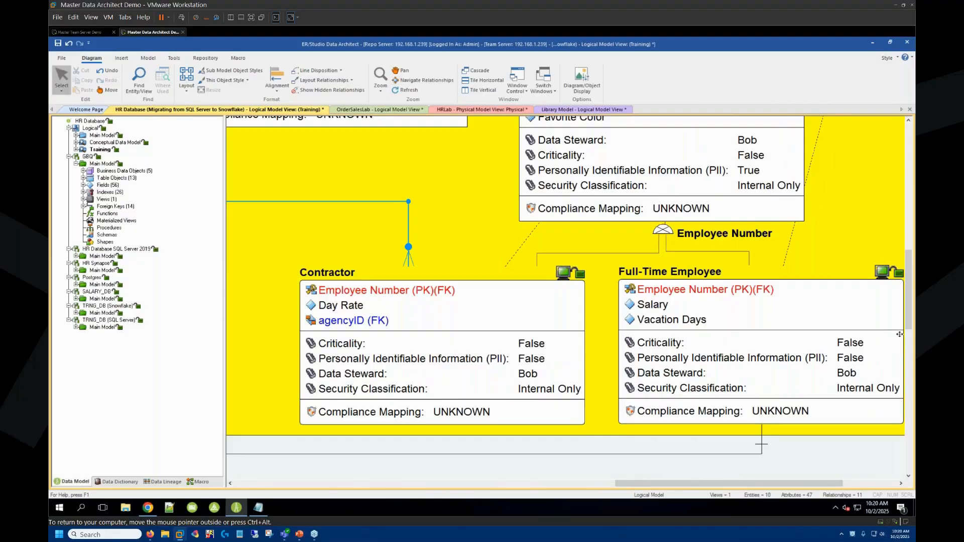
- Check for Favorite Color on the employee object in the Training submodel, the logical Main Model and the TRNG_DB (SQL Server) physical model
scroll(874, 322, "up", 3)
scroll(875, 313, "up", 5)
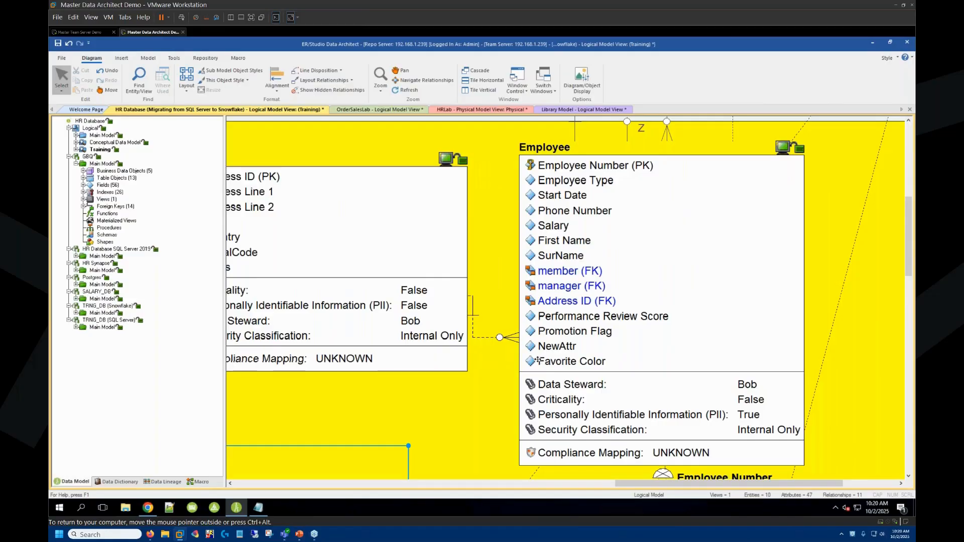
double_click(102, 137)
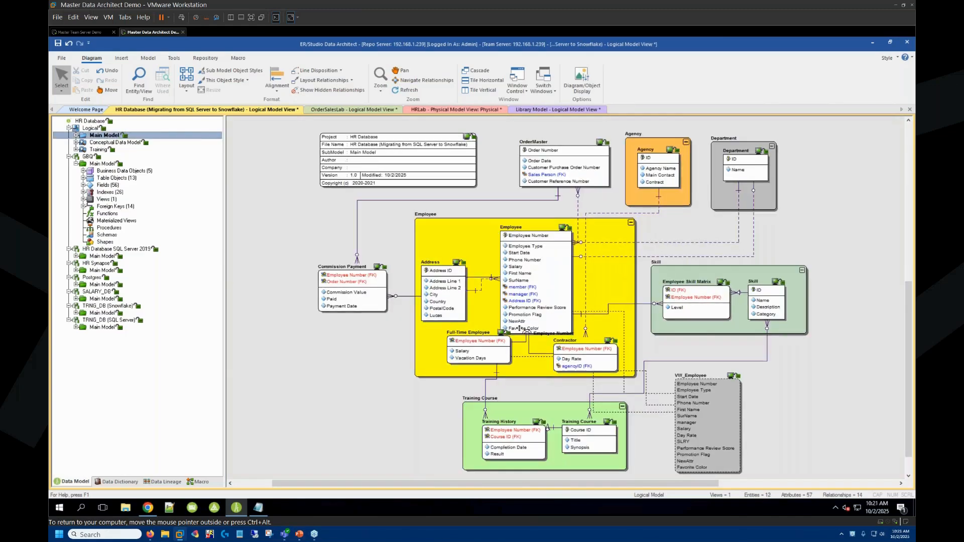
double_click(108, 321)
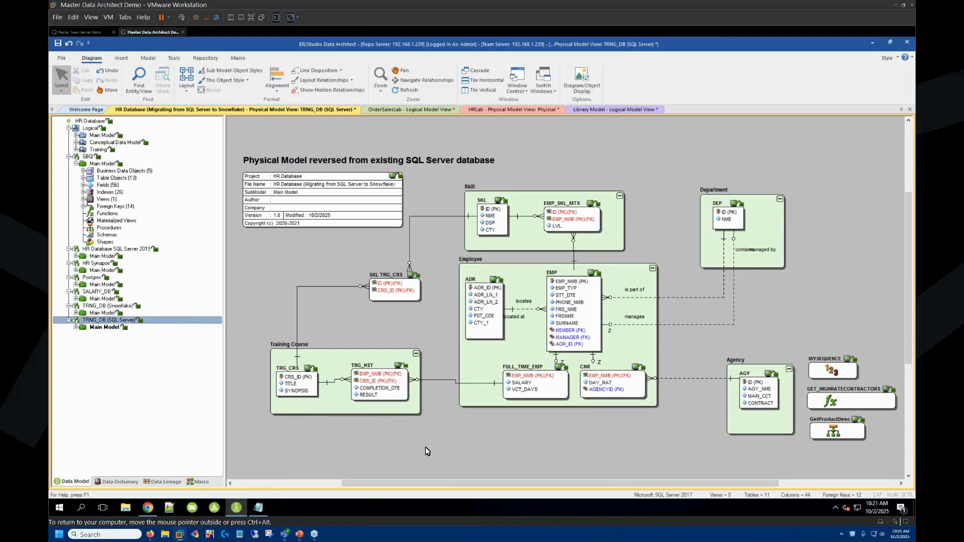
- Start a compare and merge of the Logical model against the TRNG_DB (SQL Server) Main Model in the same DM1 file
left_click(91, 129)
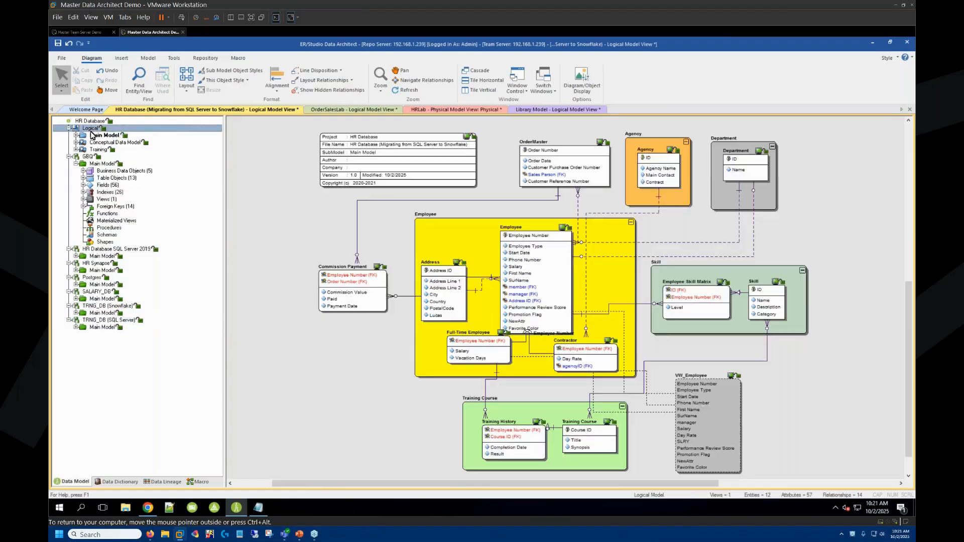
right_click(91, 129)
left_click(126, 166)
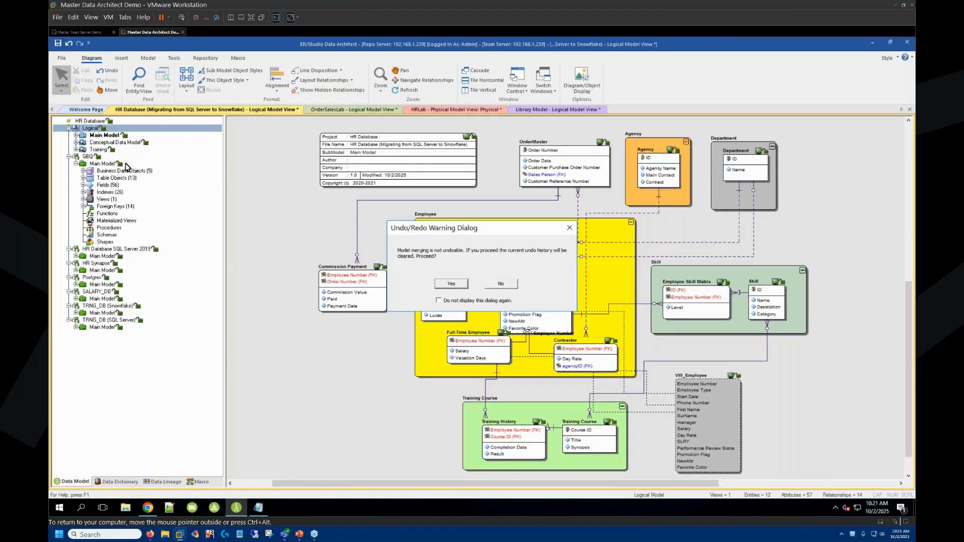
left_click(458, 287)
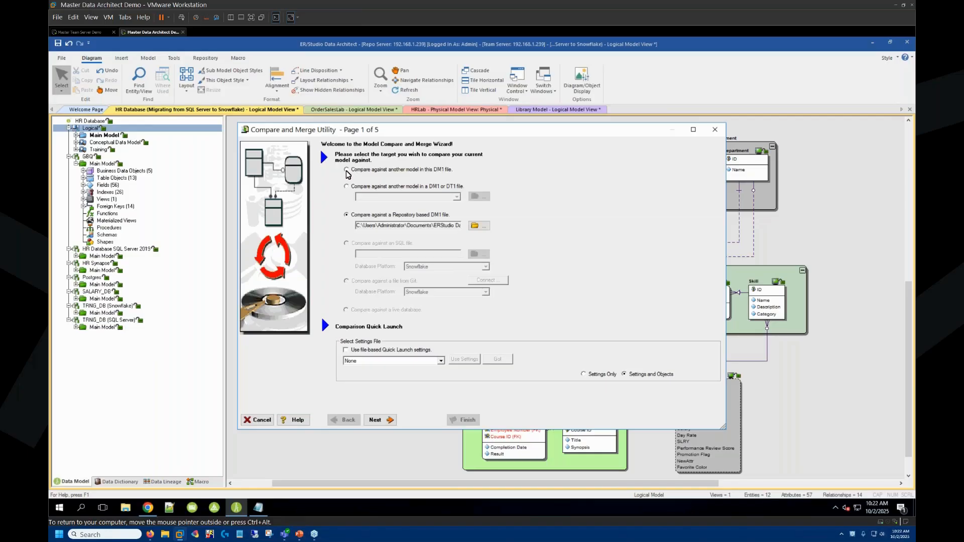
left_click(347, 171)
left_click(380, 420)
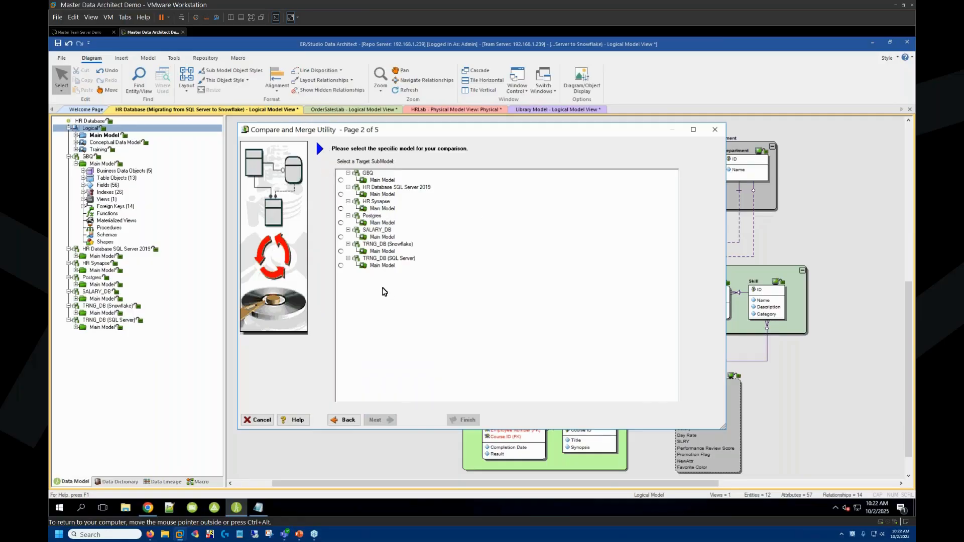
left_click(341, 265)
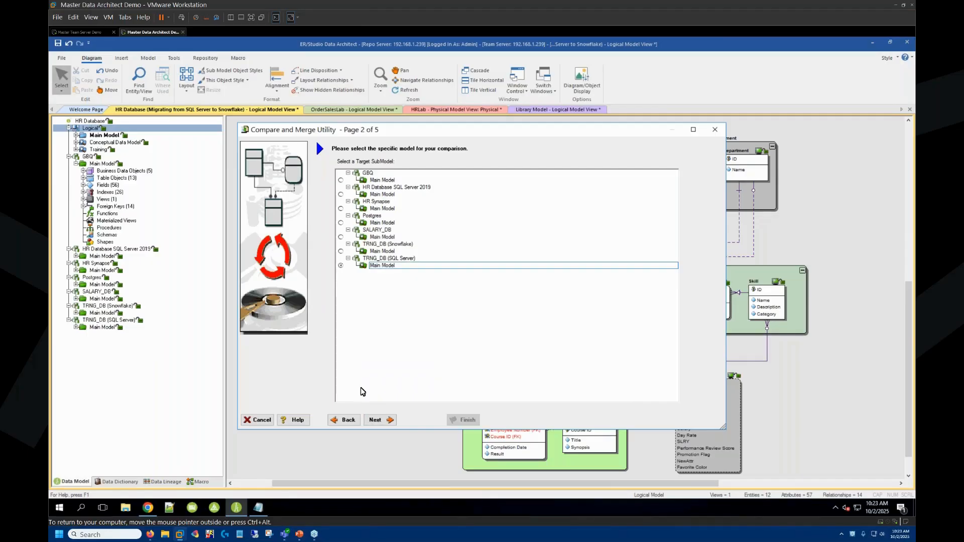
left_click(376, 421)
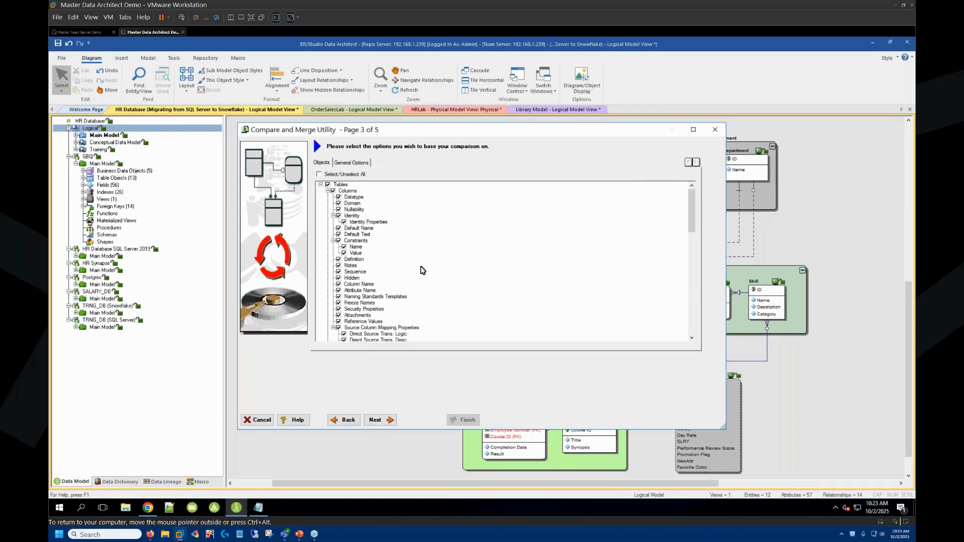
- Review the comparison's object and general options and continue to the selection of model objects
scroll(424, 277, "down", 9)
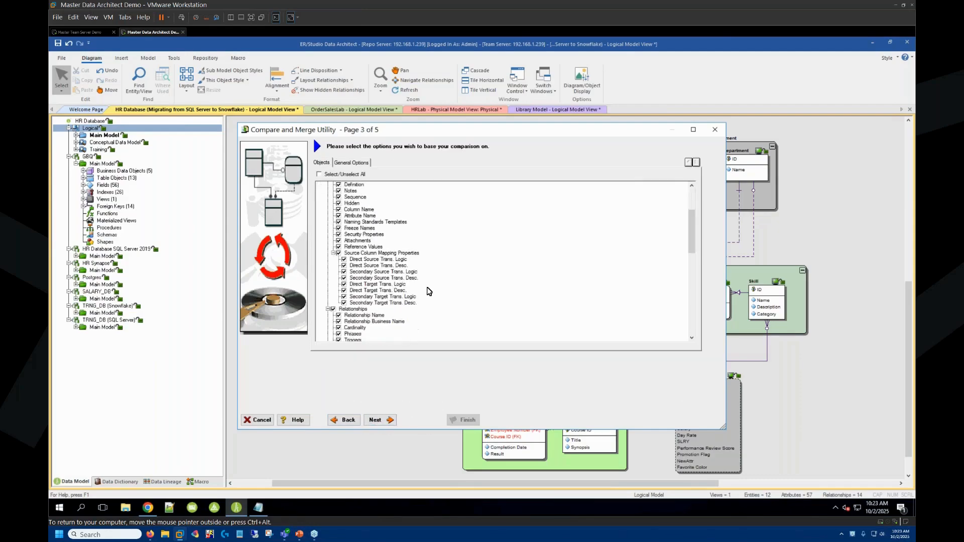
scroll(430, 290, "up", 7)
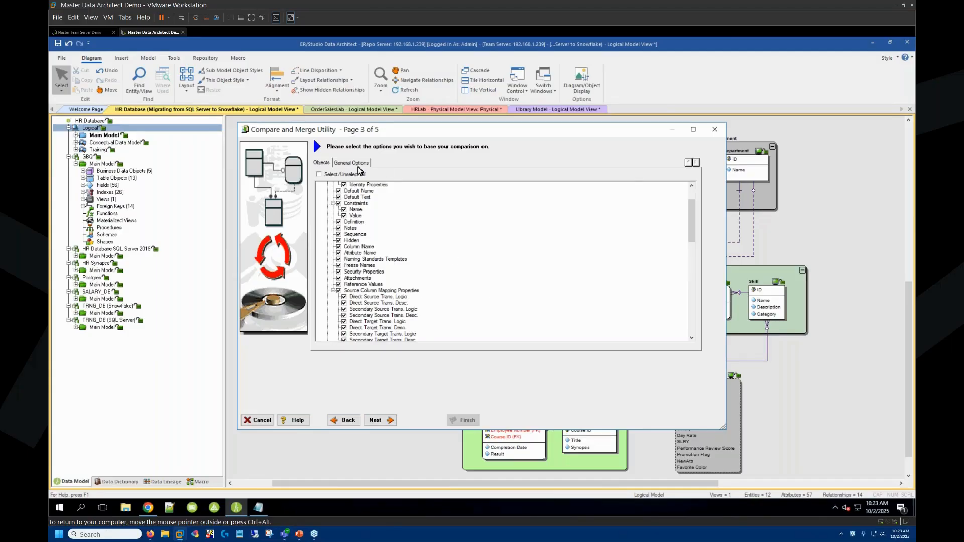
left_click(356, 165)
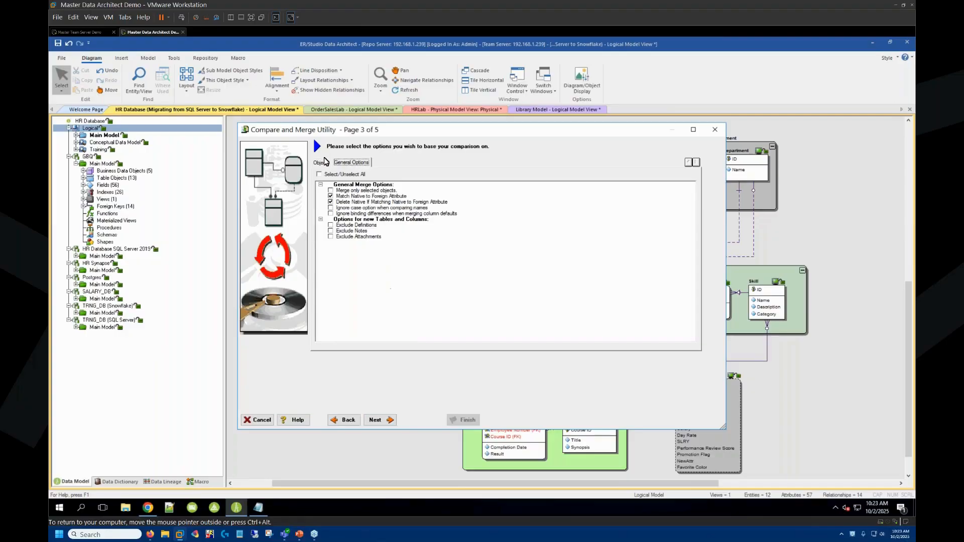
left_click(321, 164)
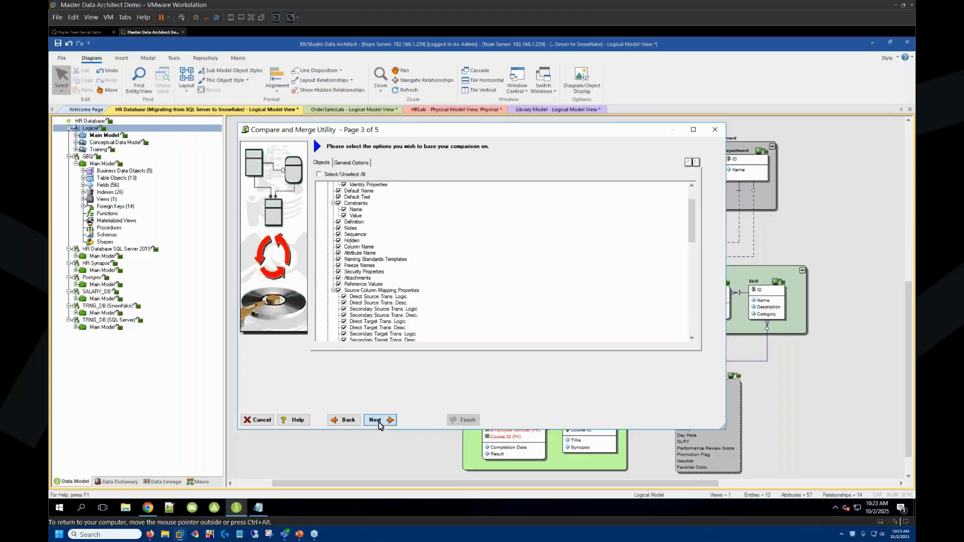
left_click(378, 422)
left_click(378, 421)
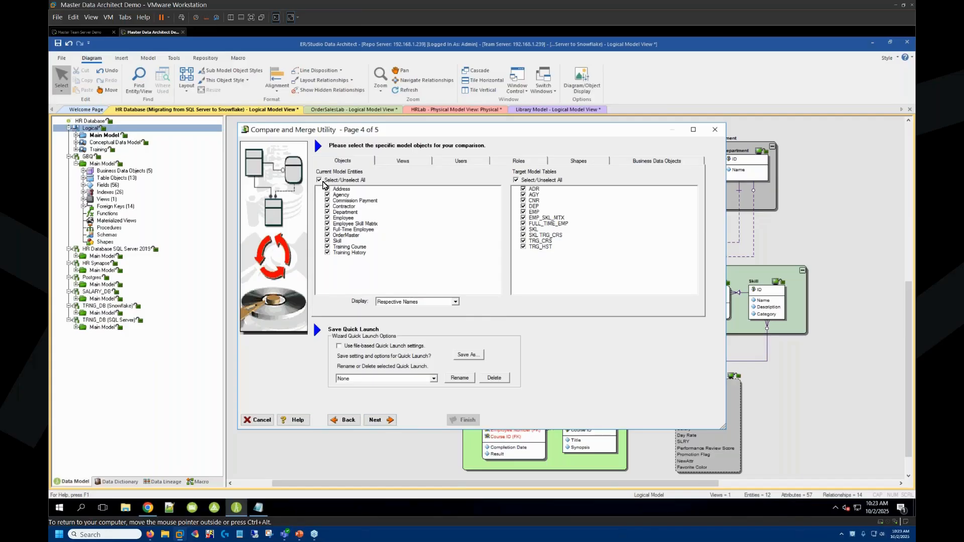
- Limit the comparison to the Employee entity and the EMP table, and generate the comparison results
left_click(320, 180)
left_click(328, 218)
left_click(516, 180)
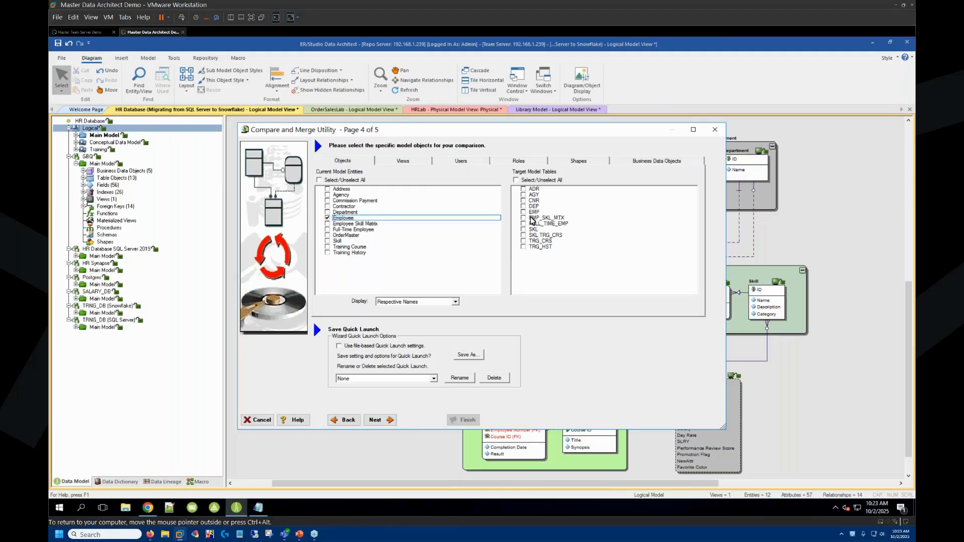
left_click(523, 212)
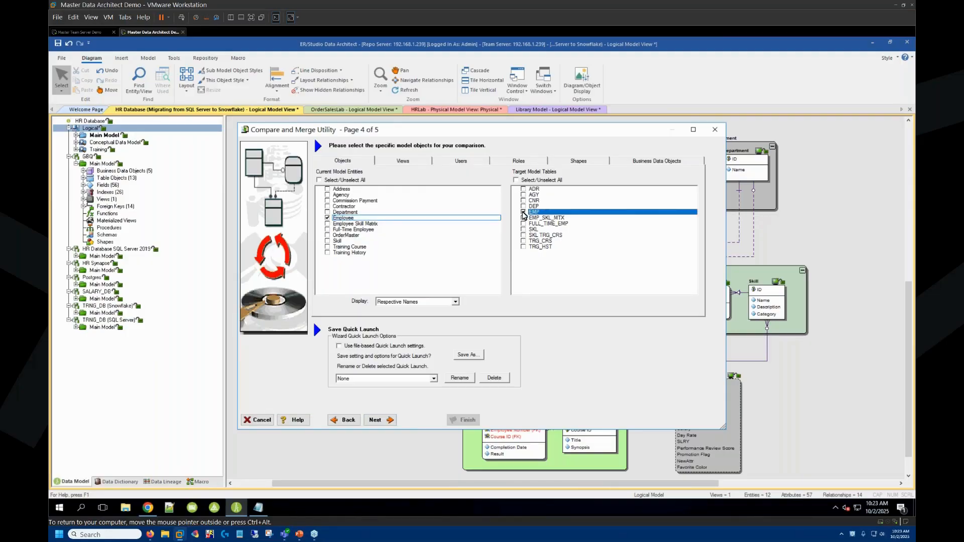
left_click(379, 422)
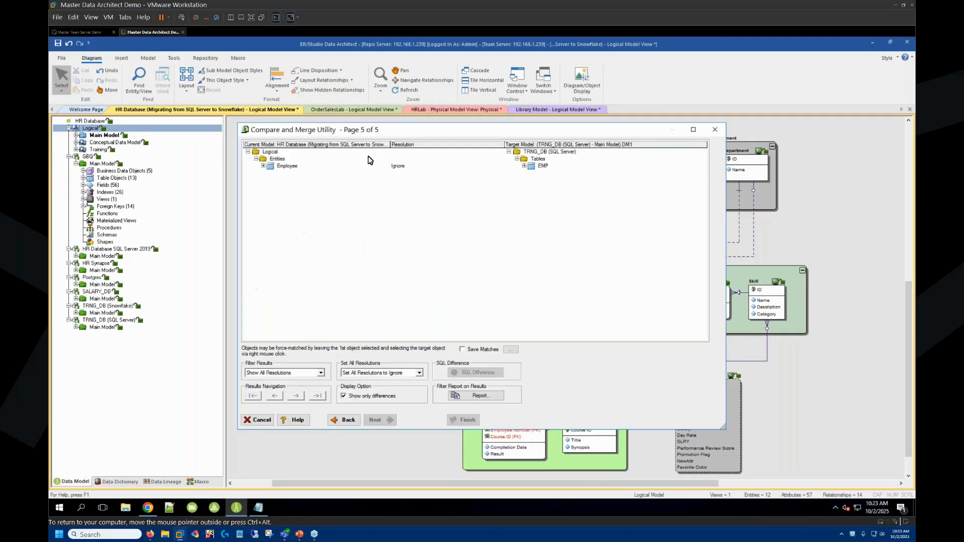
- Expand the Employee entity and its attributes in the comparison results to examine the differences with EMP
left_click_drag(438, 132, 467, 130)
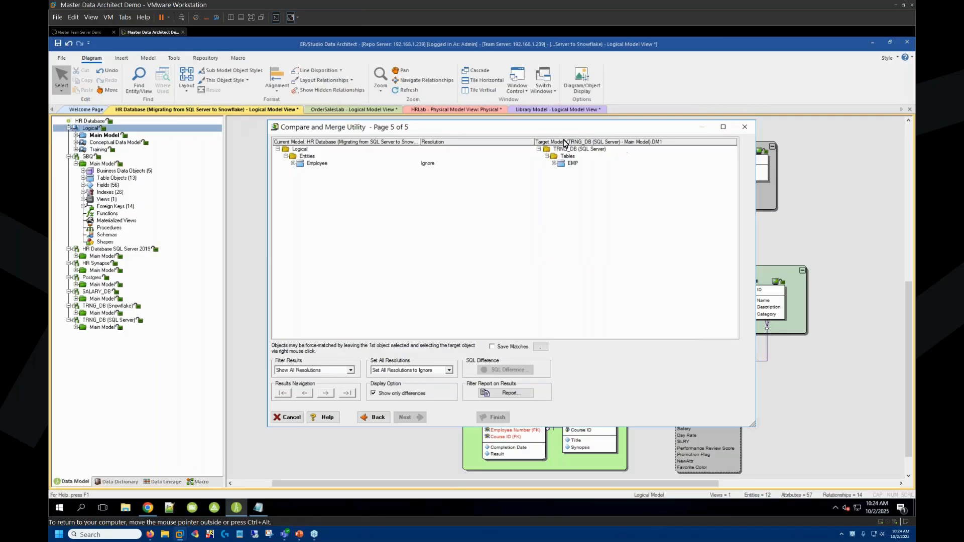
left_click(292, 164)
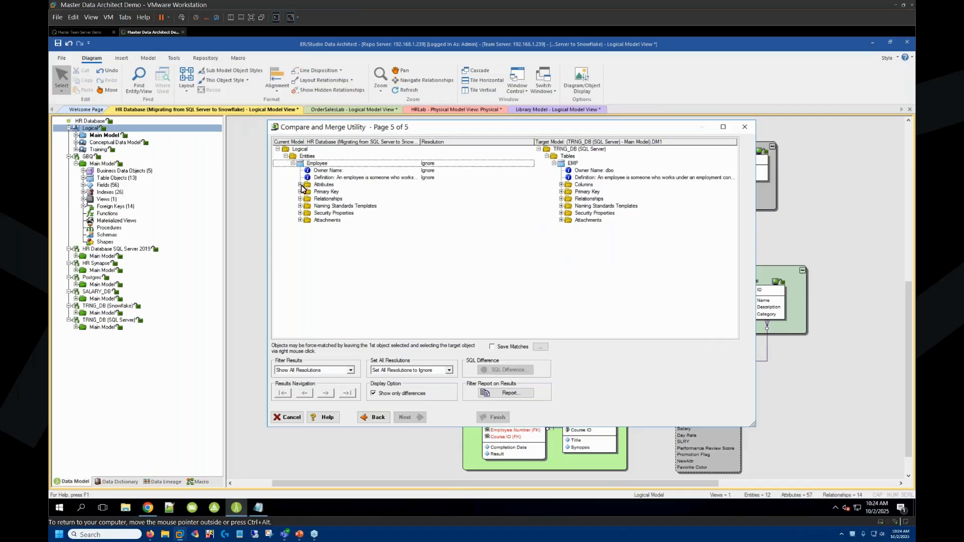
left_click(301, 185)
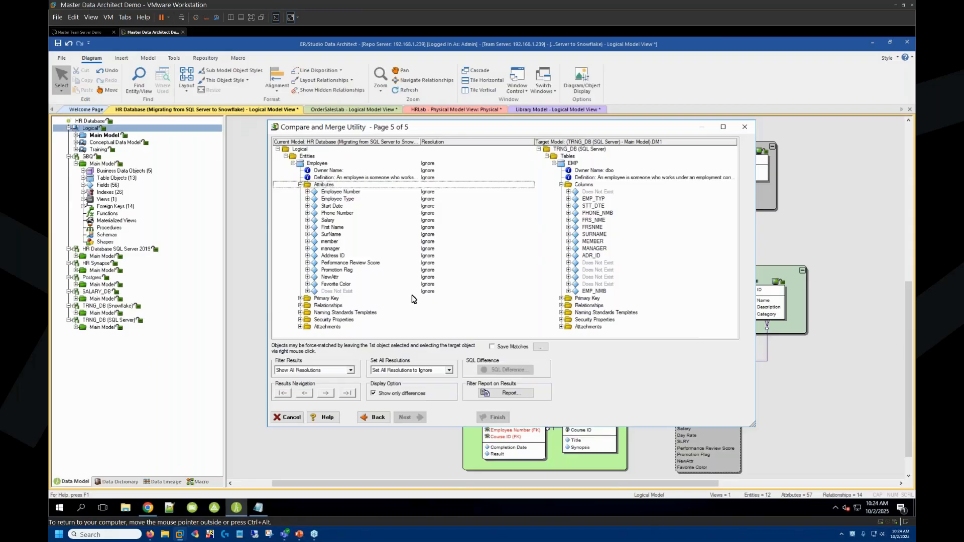
- Set the Favorite Color attribute's resolution to Merge into Target and finish the merge into the EMP table
left_click(426, 286)
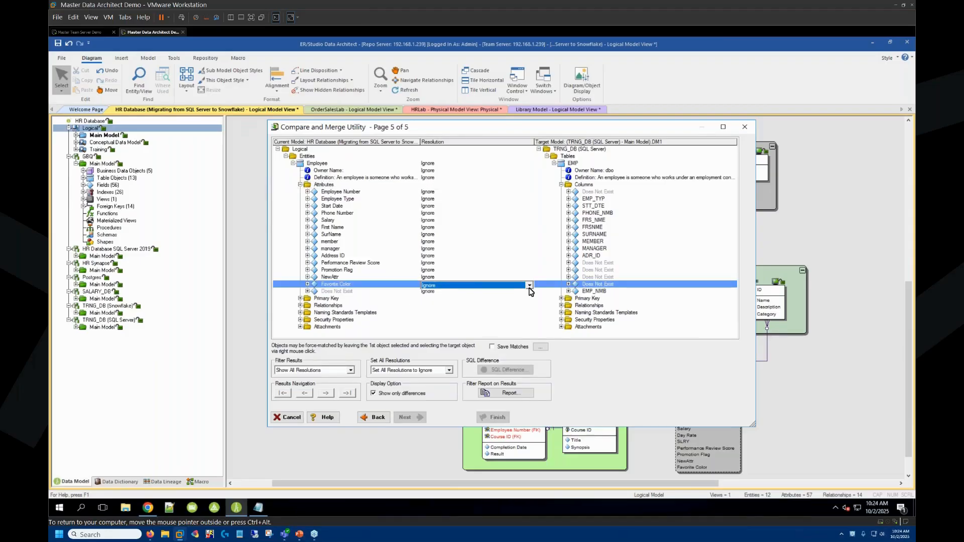
left_click(529, 285)
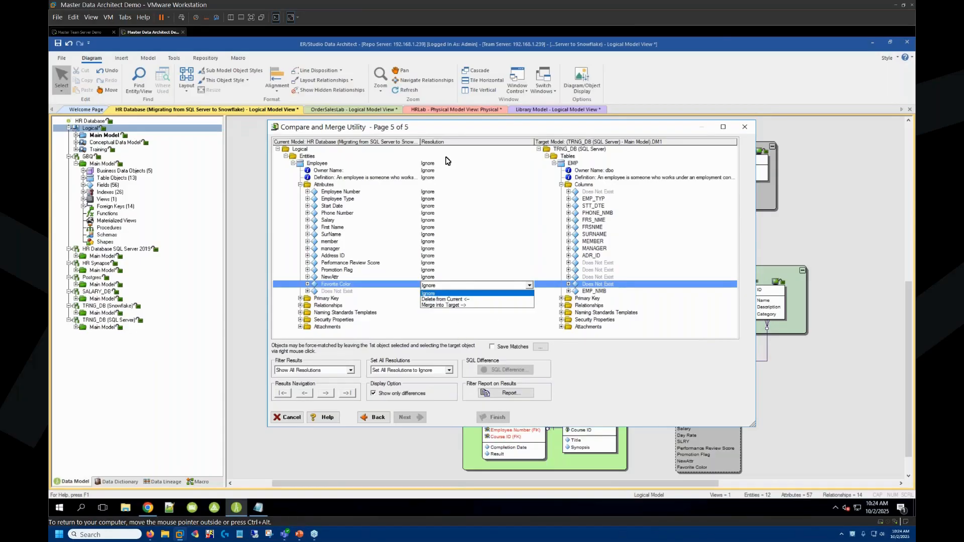
left_click(445, 305)
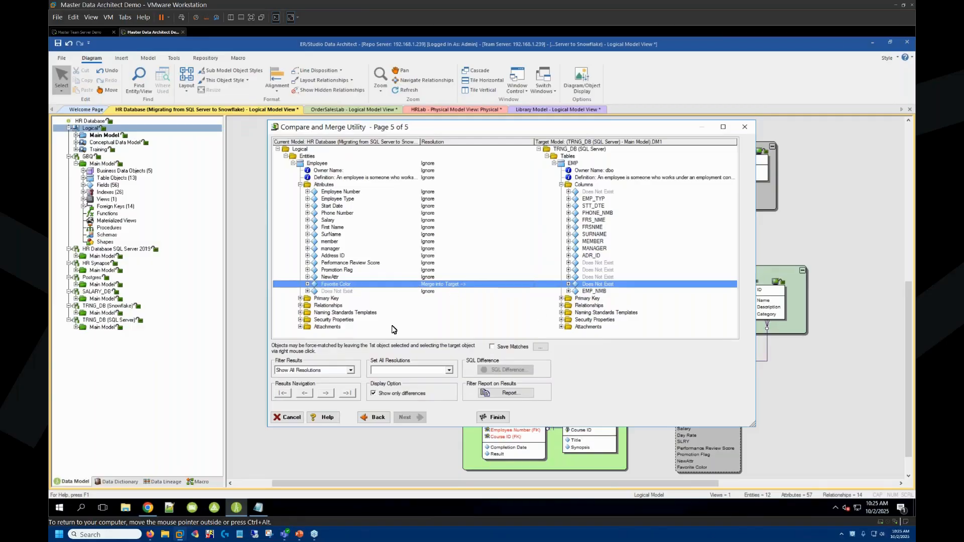
left_click(482, 421)
- Display the TRNG_DB (SQL Server) physical model and enlarge the EMP table box enough to show its last column
left_click(108, 321)
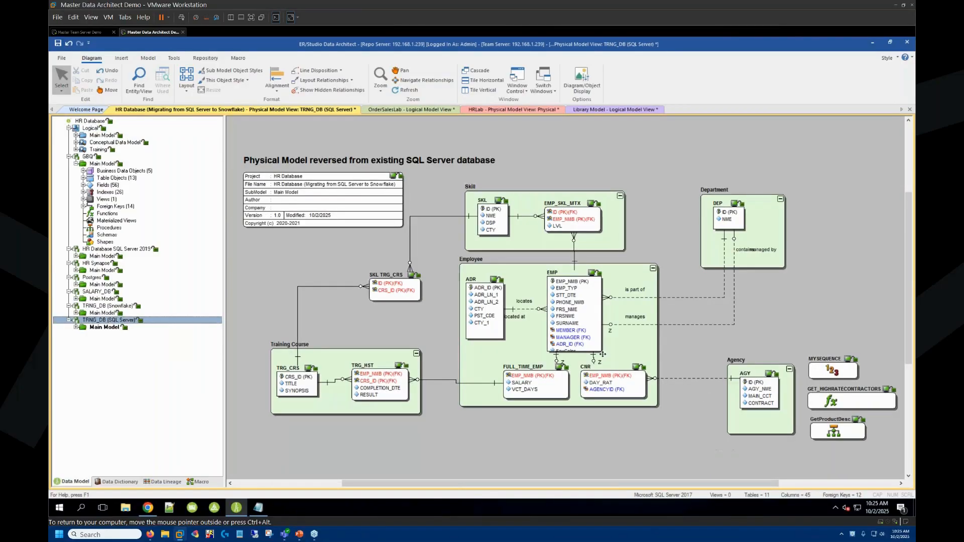
left_click(583, 313)
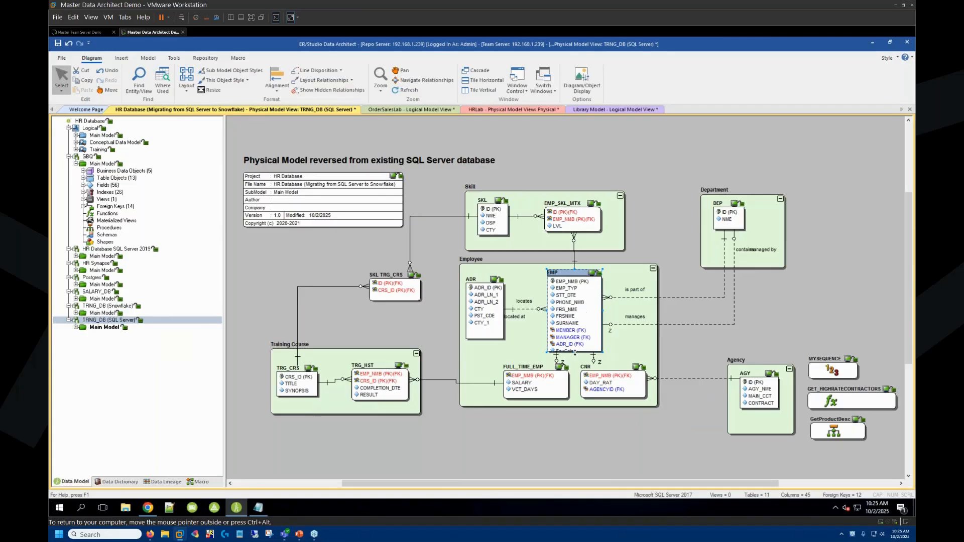
left_click_drag(575, 353, 576, 354)
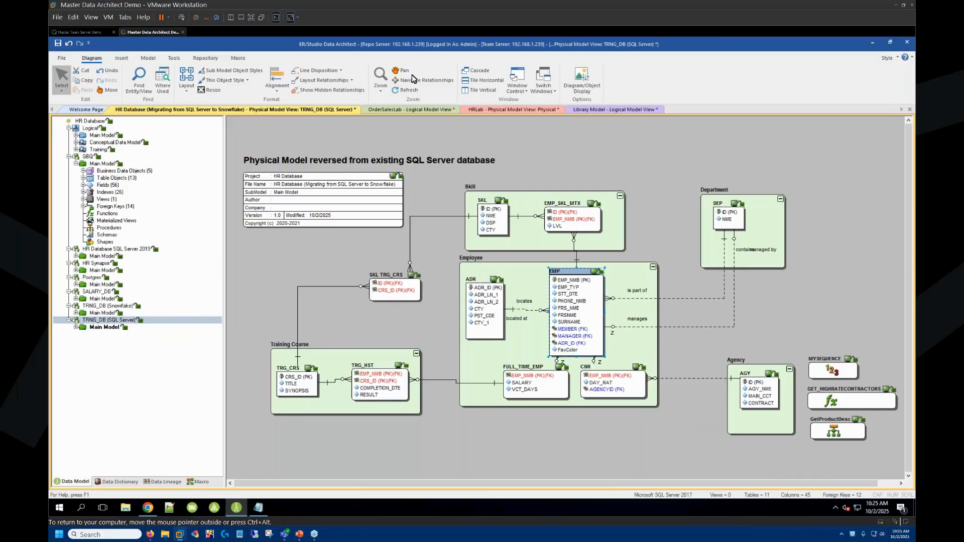
- Examine the EMP table's columns at 200% zoom and fit the whole model back into view
left_click(380, 89)
left_click(392, 121)
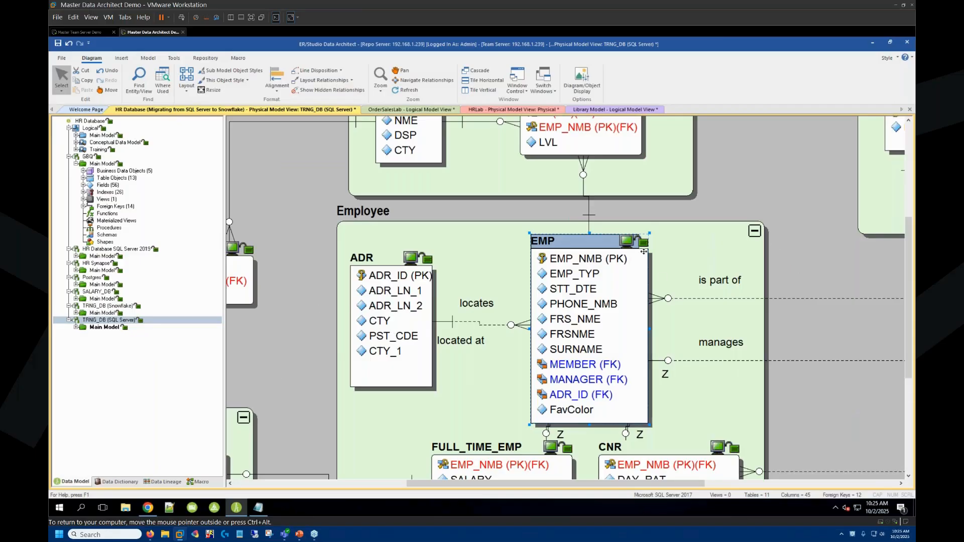
left_click(380, 81)
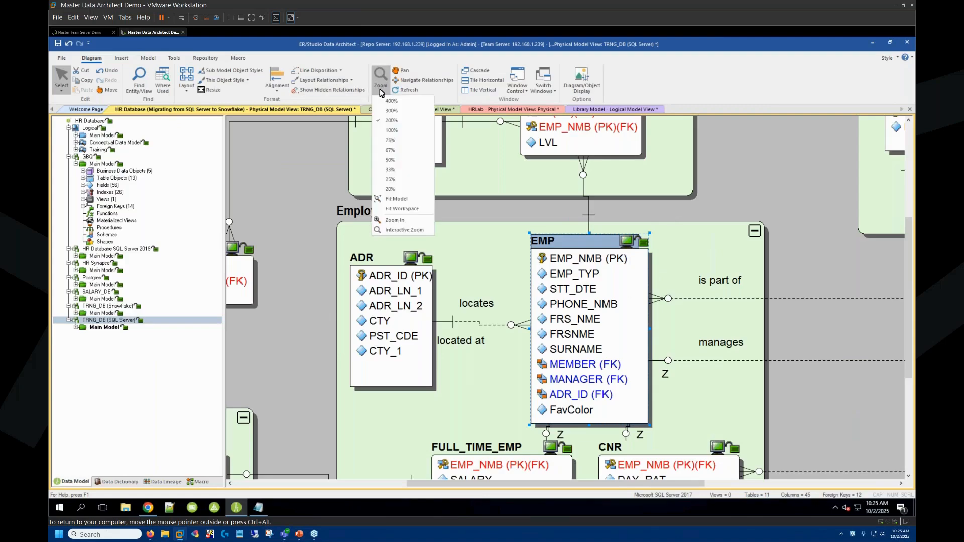
left_click(399, 199)
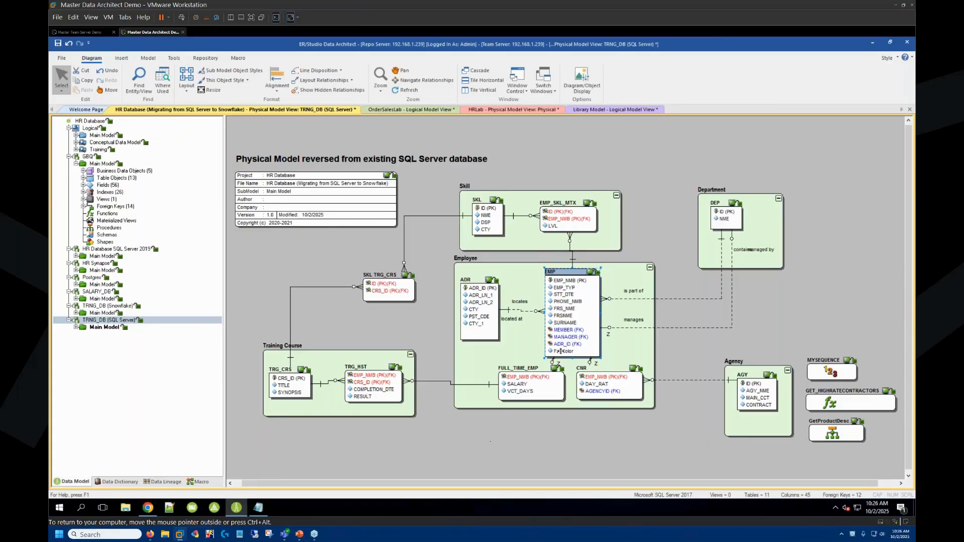
mouse_move(553, 352)
right_click(112, 321)
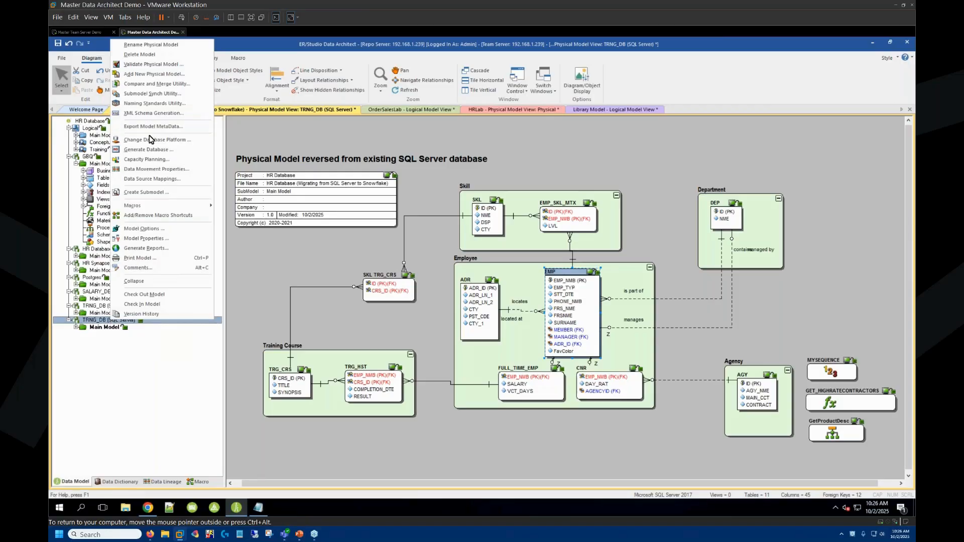
left_click(158, 155)
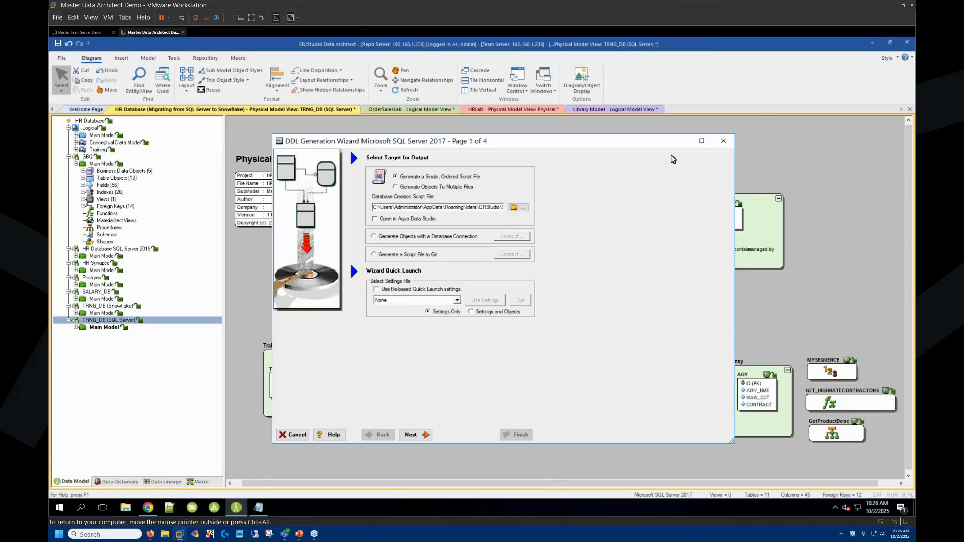
left_click(726, 146)
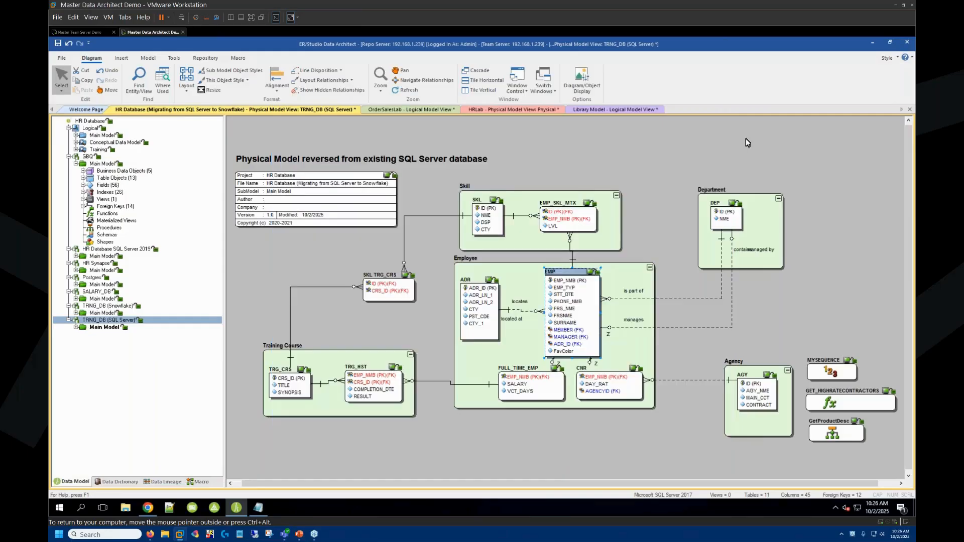
- Start a compare and merge of the TRNG_DB (SQL Server) physical model against a live database, checking out the local data dictionary
right_click(115, 321)
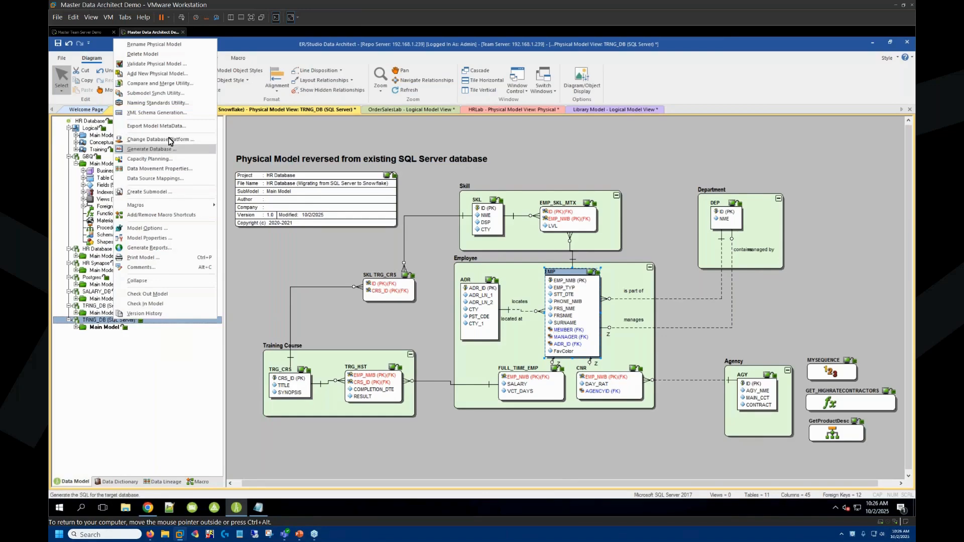
left_click(150, 84)
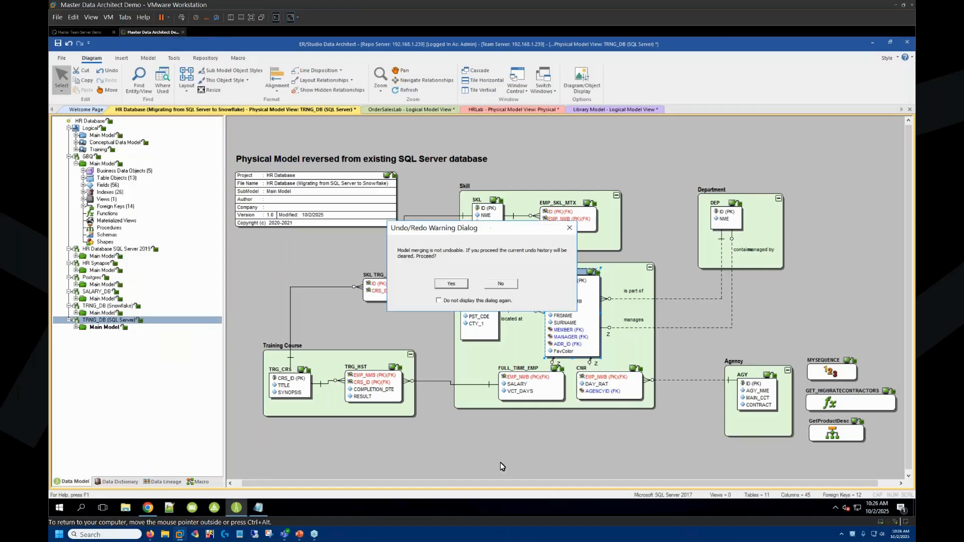
left_click(451, 284)
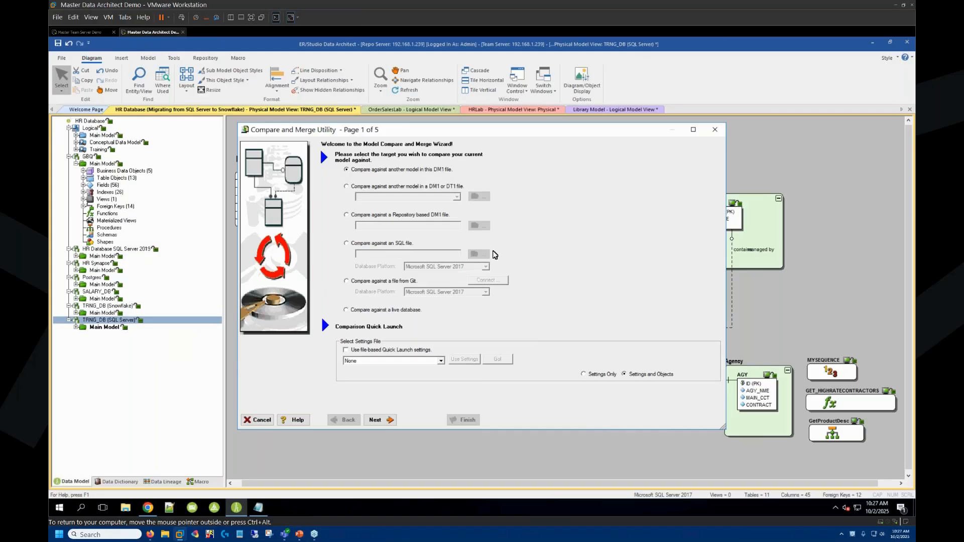
left_click(346, 281)
left_click(354, 313)
left_click(380, 422)
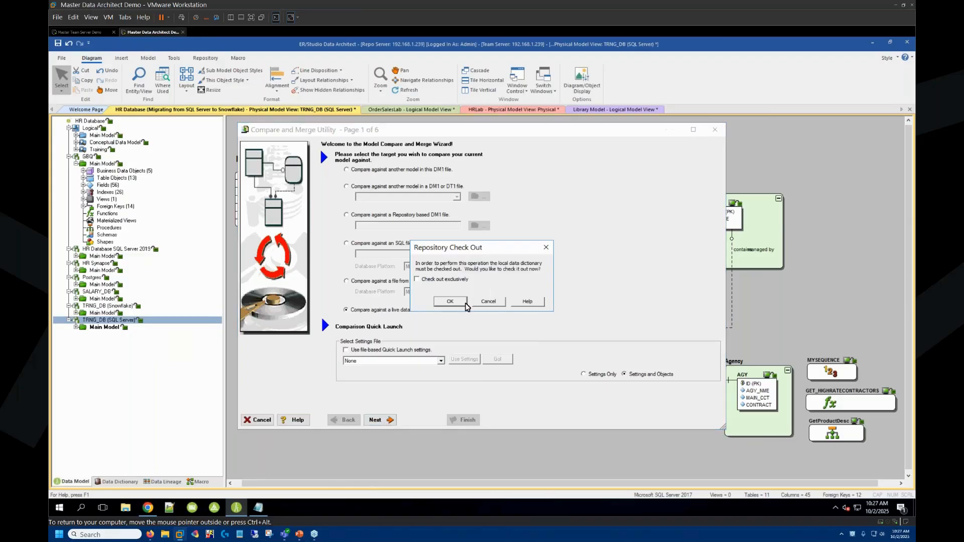
left_click(448, 302)
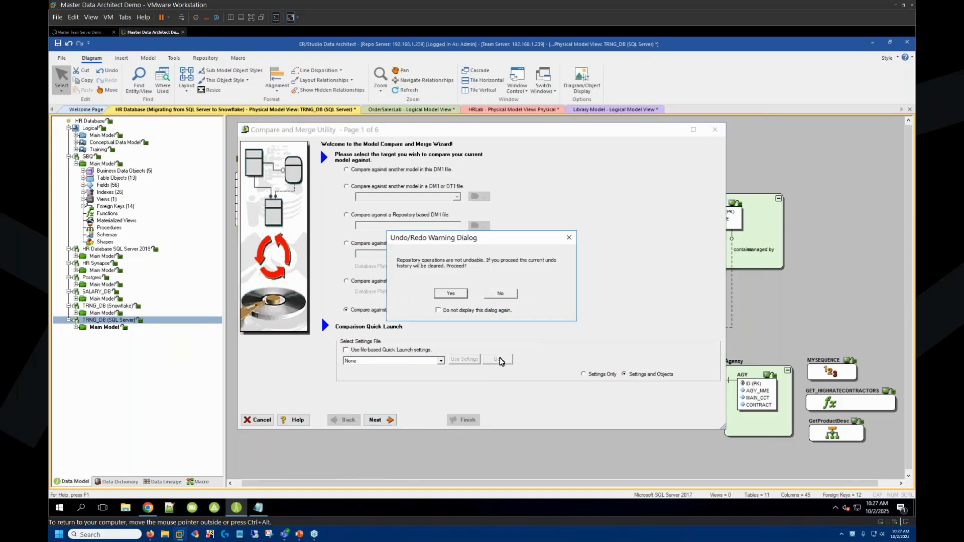
left_click(458, 294)
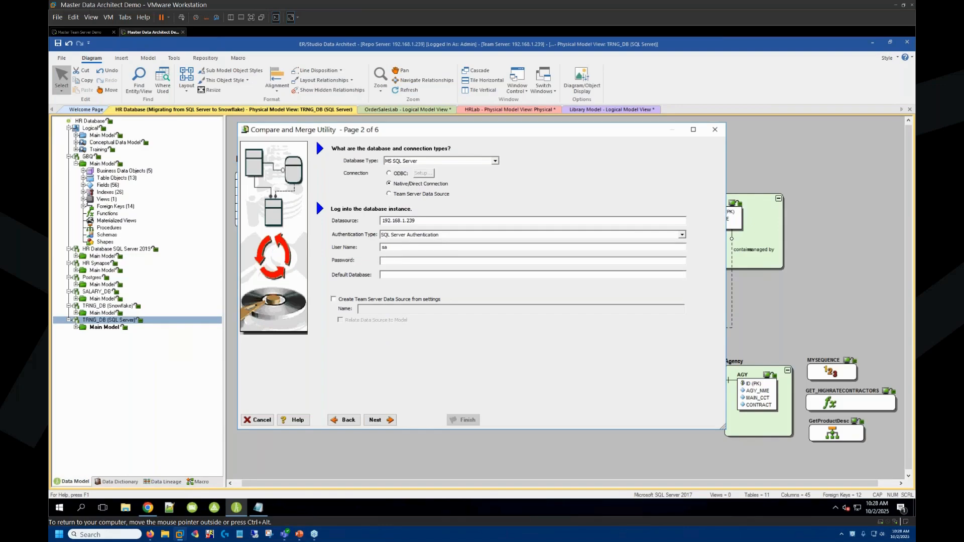
- Log in to the MS SQL Server instance with the account password and select the TRNG_DB database for extraction
type("**")
left_click(374, 421)
left_click(462, 175)
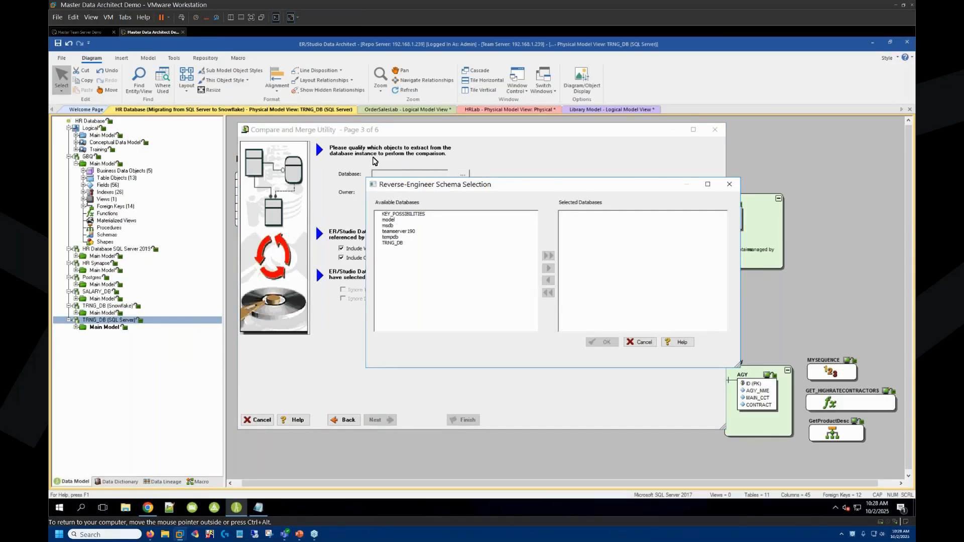
left_click(393, 243)
left_click(547, 270)
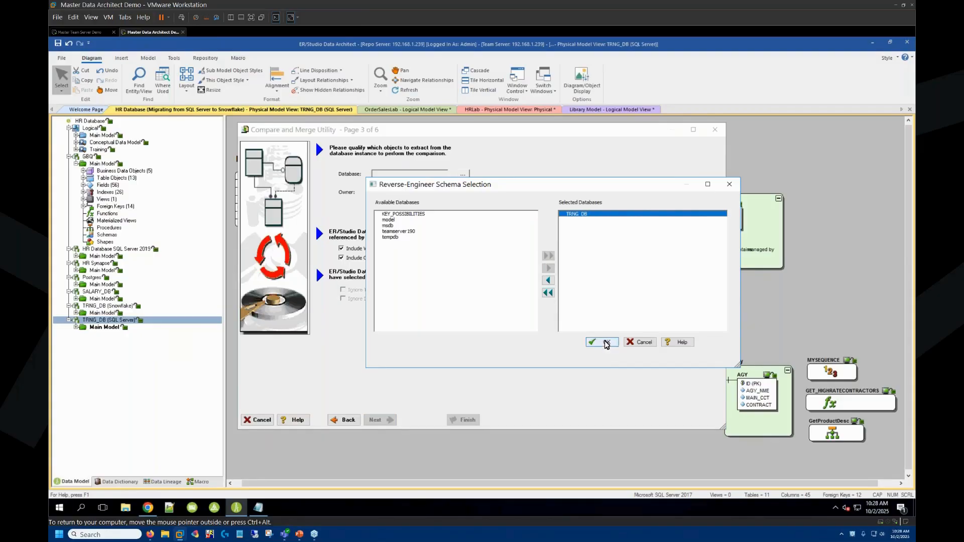
left_click(604, 342)
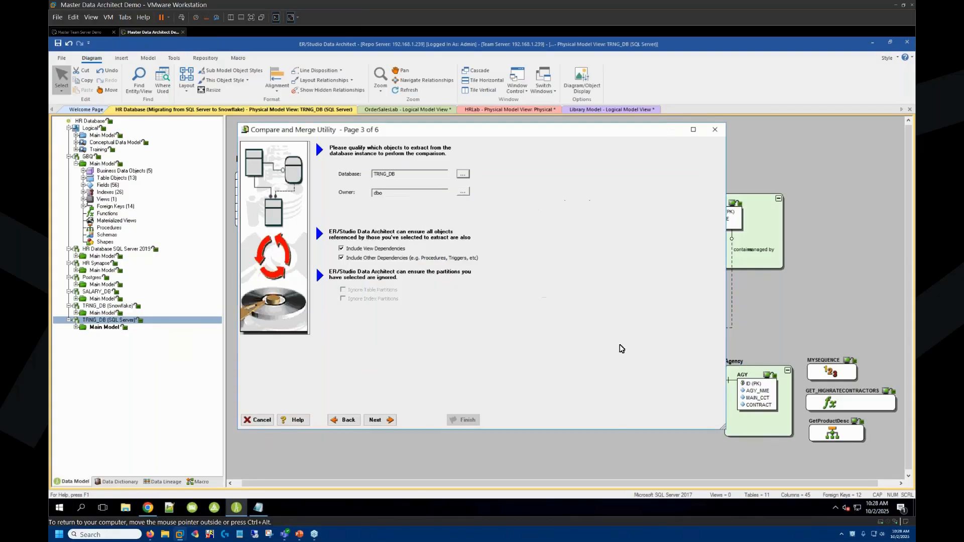
left_click(391, 425)
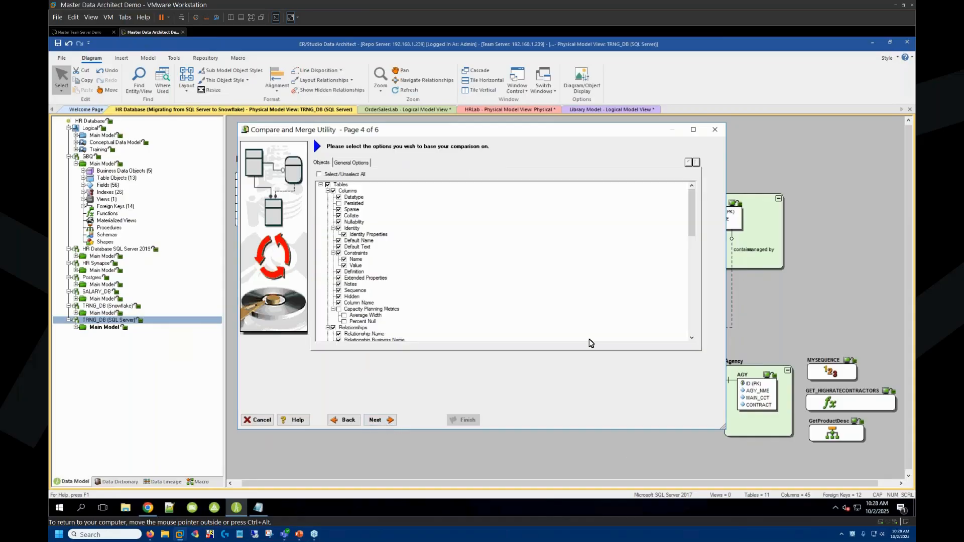
- Exclude Relationship Name from the comparison options and continue to the selection of model objects
scroll(453, 276, "down", 2)
left_click(338, 298)
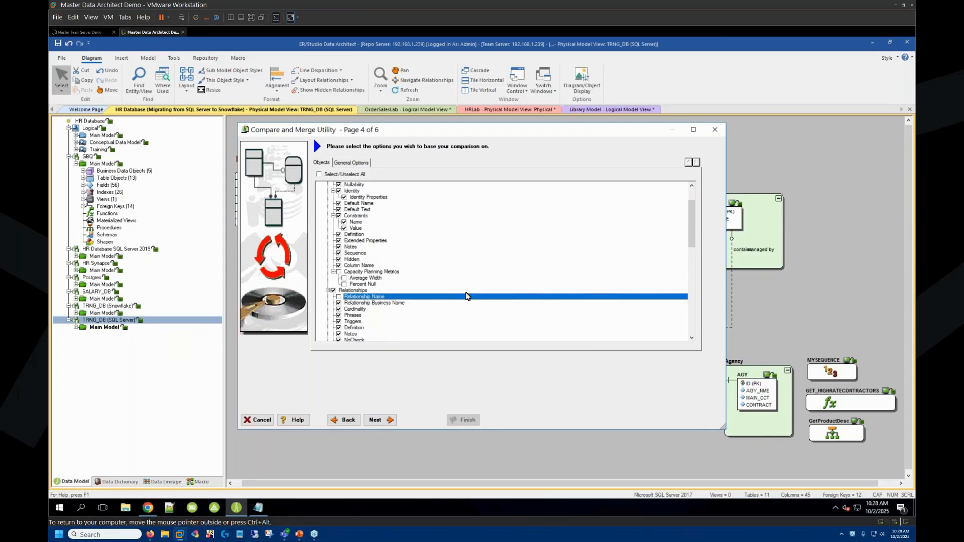
scroll(452, 295, "down", 4)
scroll(432, 281, "up", 3)
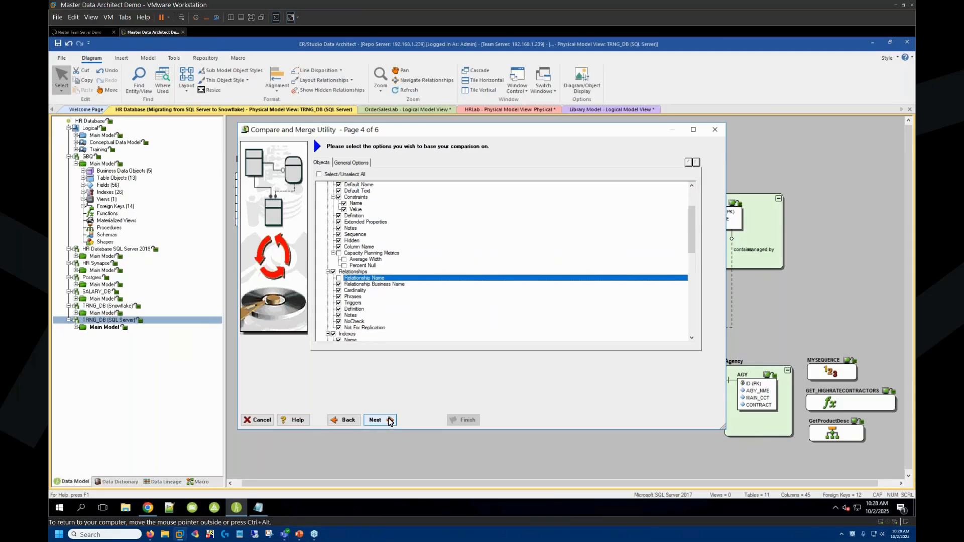
left_click(390, 421)
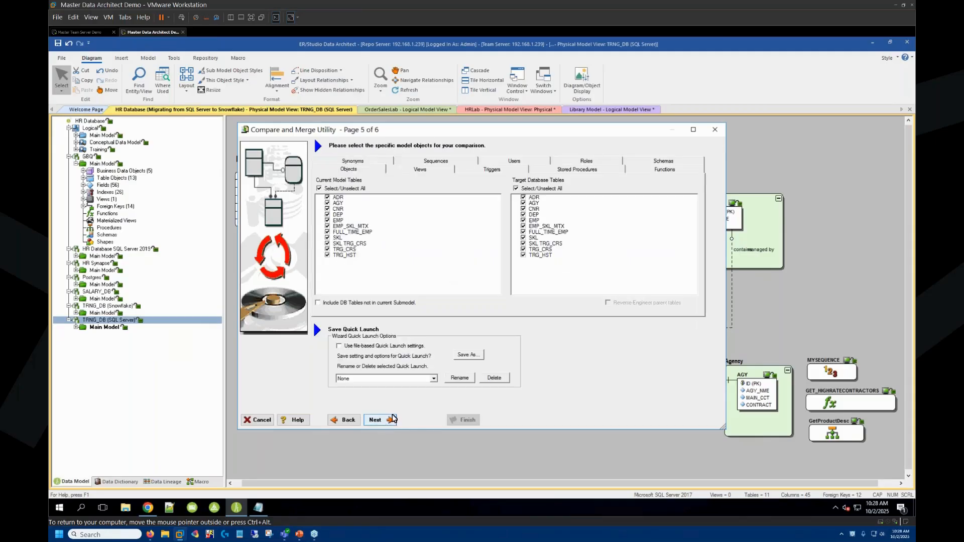
- Limit the comparison to the EMP table in both the current model and the target database, and generate the results
left_click(319, 189)
left_click(327, 220)
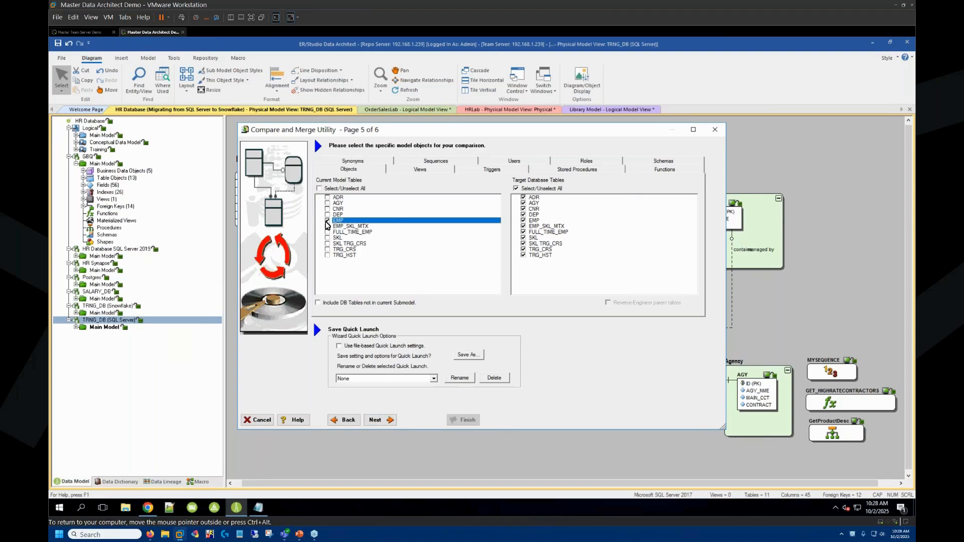
left_click(516, 188)
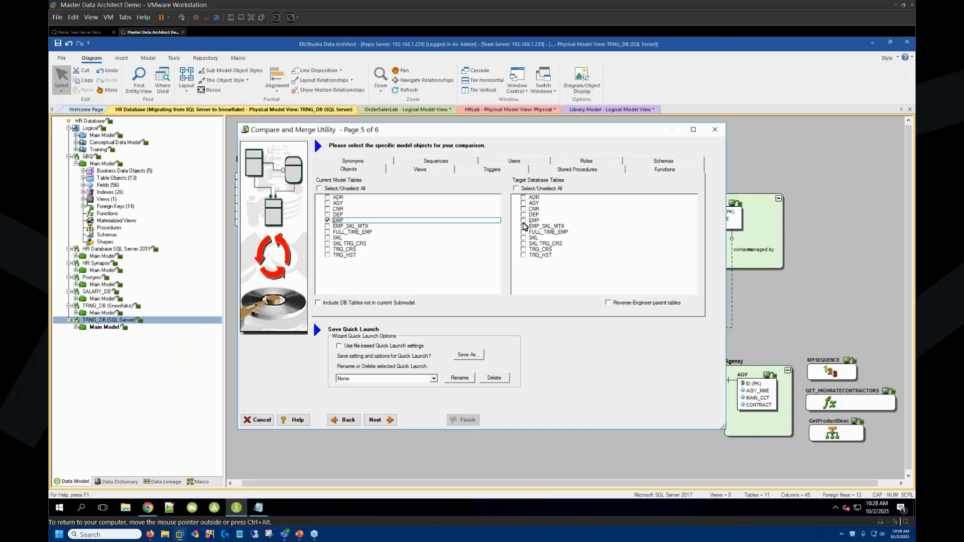
left_click(523, 221)
left_click(378, 421)
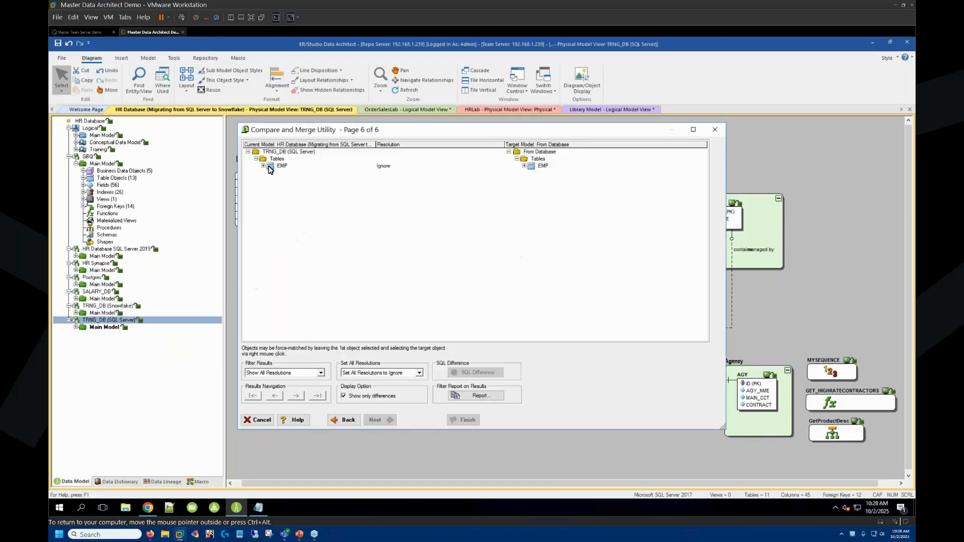
- Expand EMP and its columns in the results to examine the differences, and view the merge report options without creating a report
left_click(264, 166)
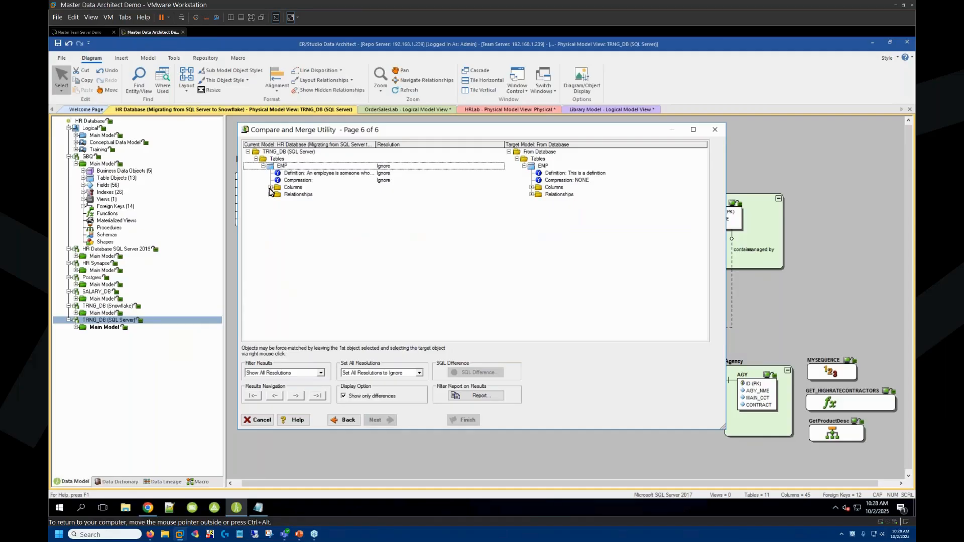
left_click(270, 187)
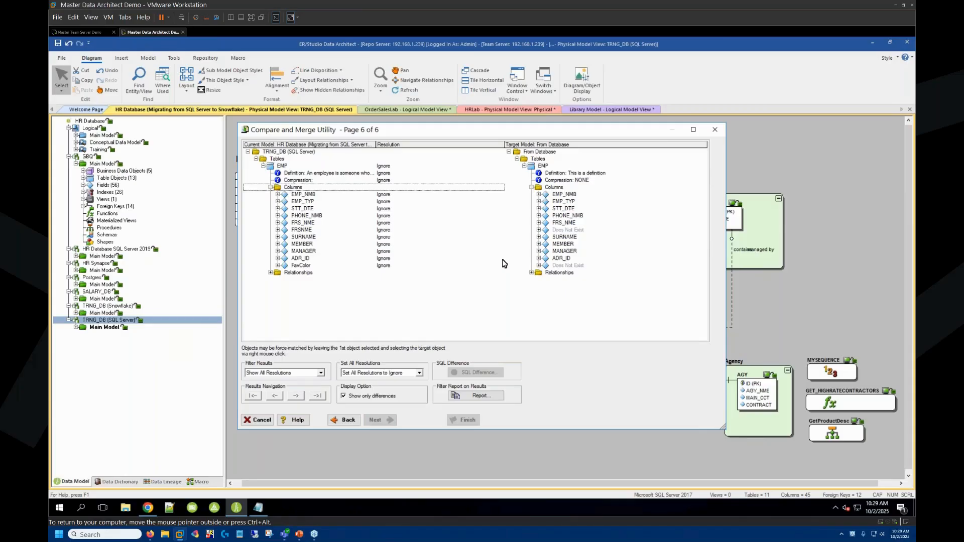
left_click(467, 396)
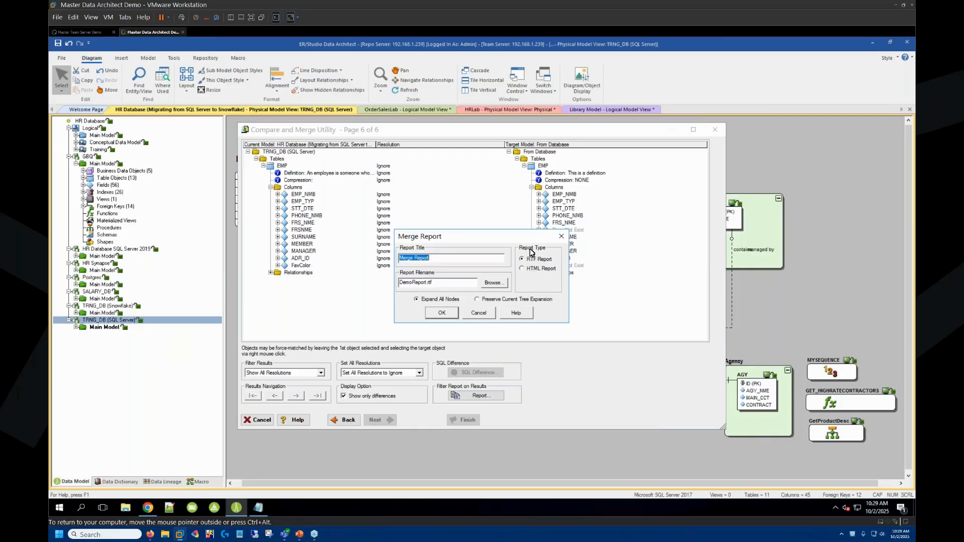
left_click(486, 318)
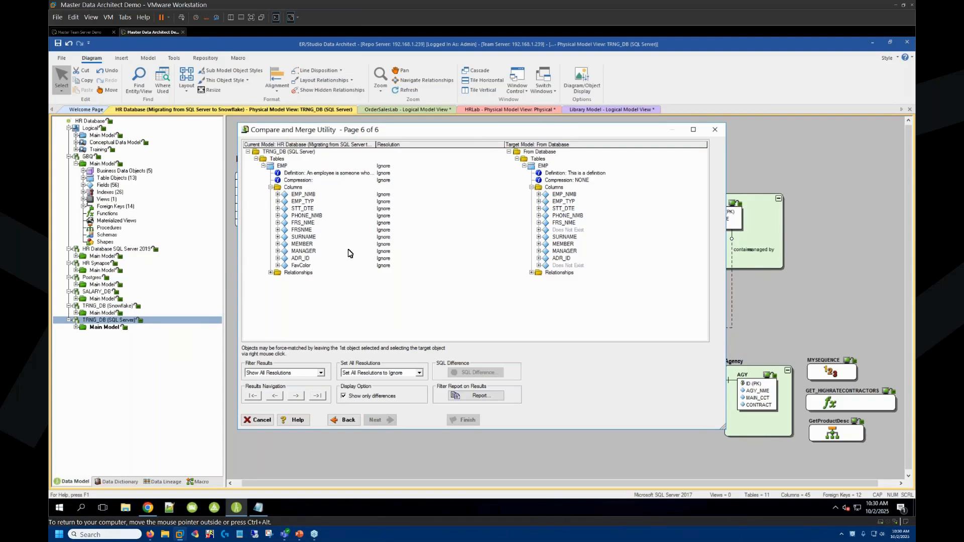
- Set the FavColor column's resolution to Merge into Target
left_click(387, 268)
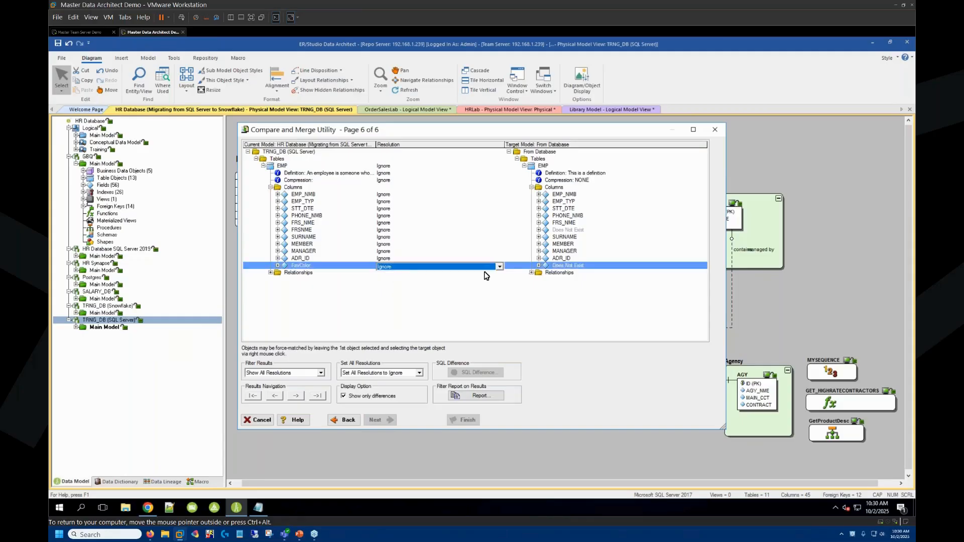
left_click(500, 267)
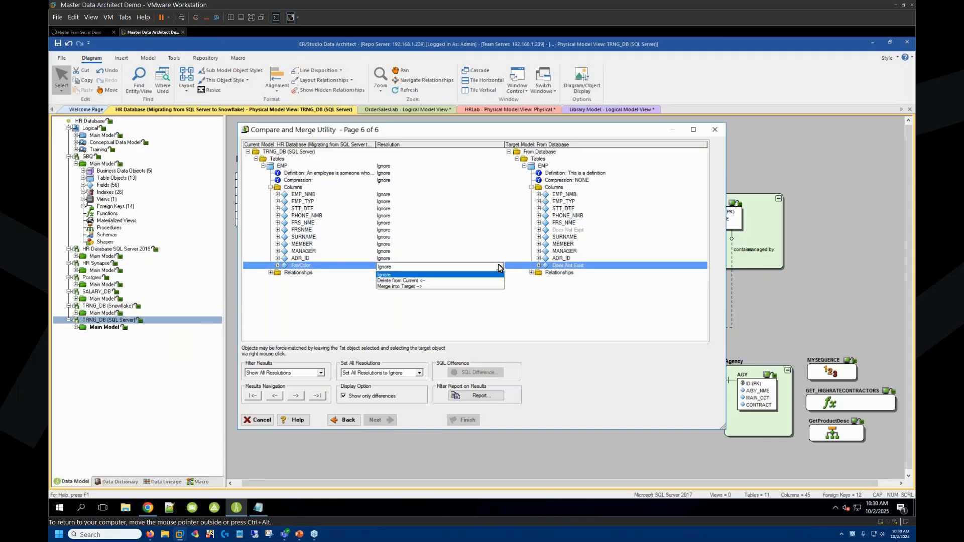
left_click(396, 286)
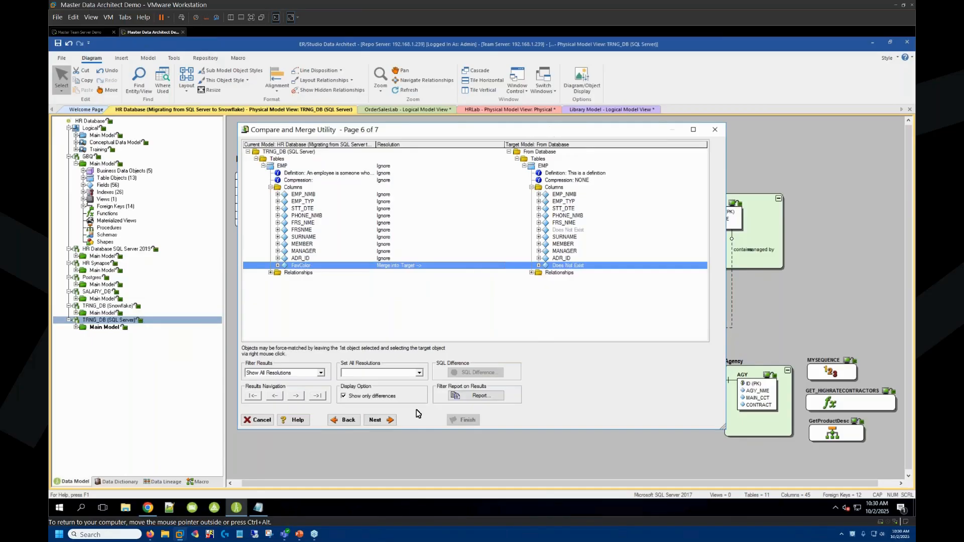
- Continue to the alter script output options and view the Git file settings, returning to generating the file to a folder
left_click(386, 425)
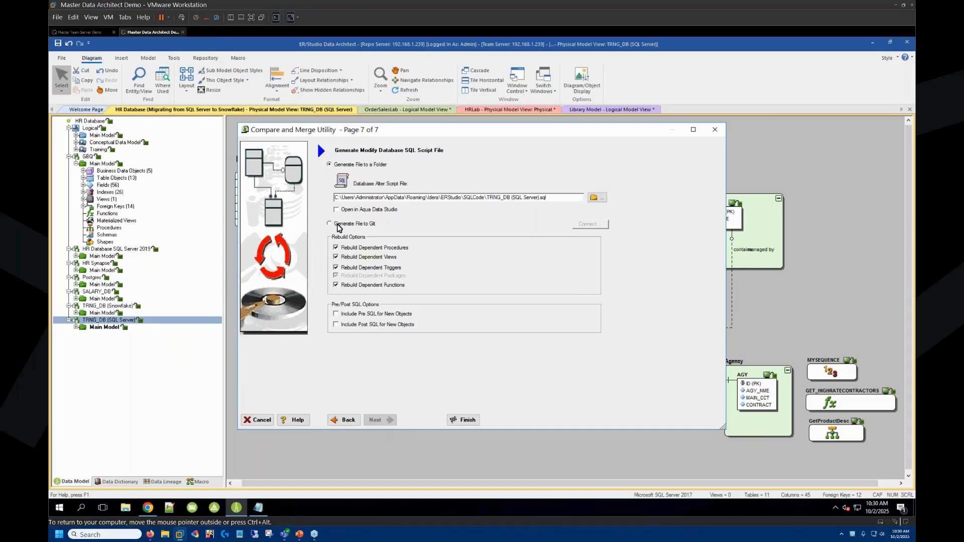
left_click(339, 229)
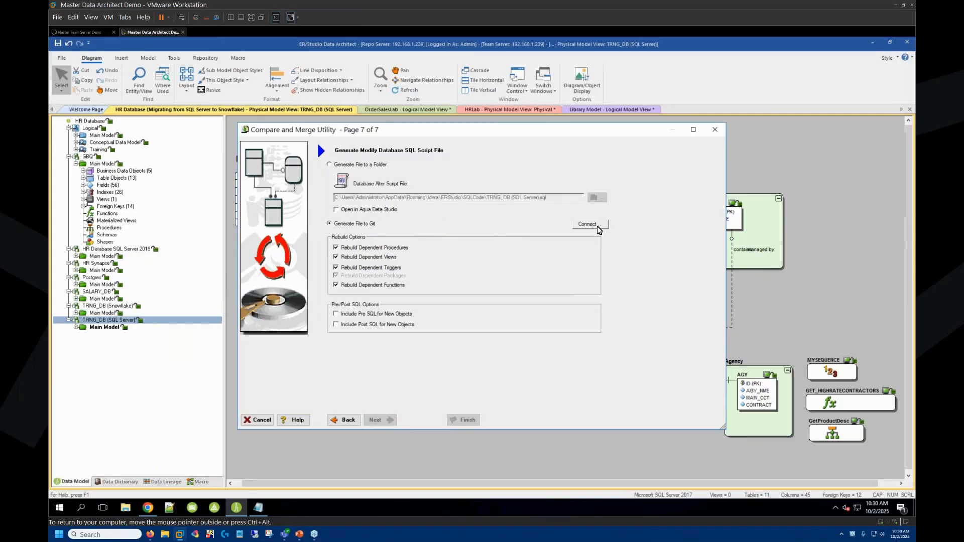
left_click(598, 226)
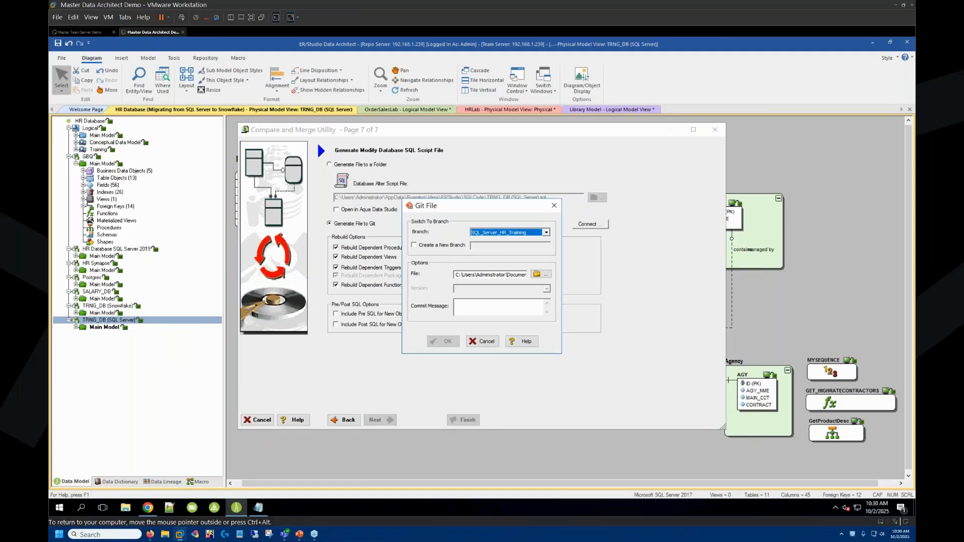
left_click(483, 342)
left_click(330, 165)
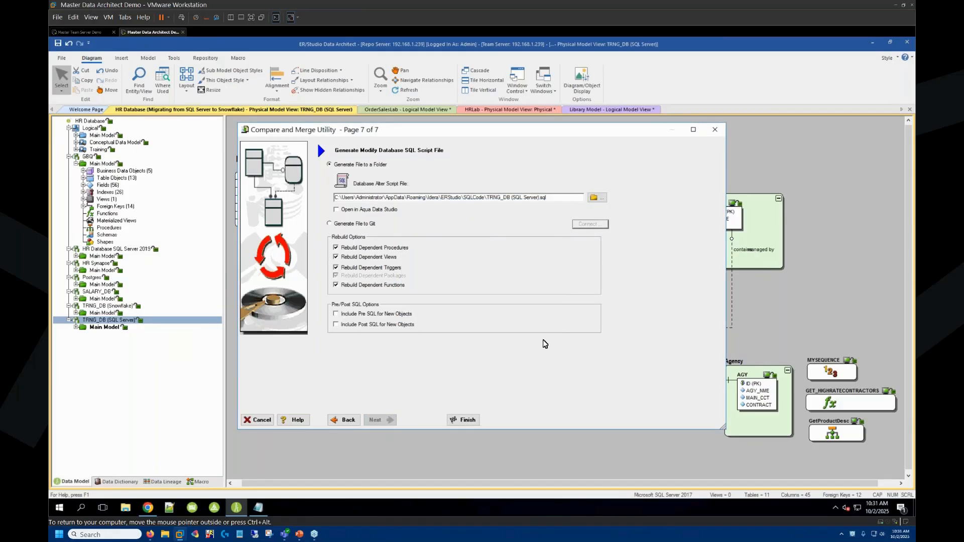
- Generate the TRNG_DB alter script file and open it in Universal ISQL
left_click(460, 421)
left_click(519, 312)
left_click(517, 315)
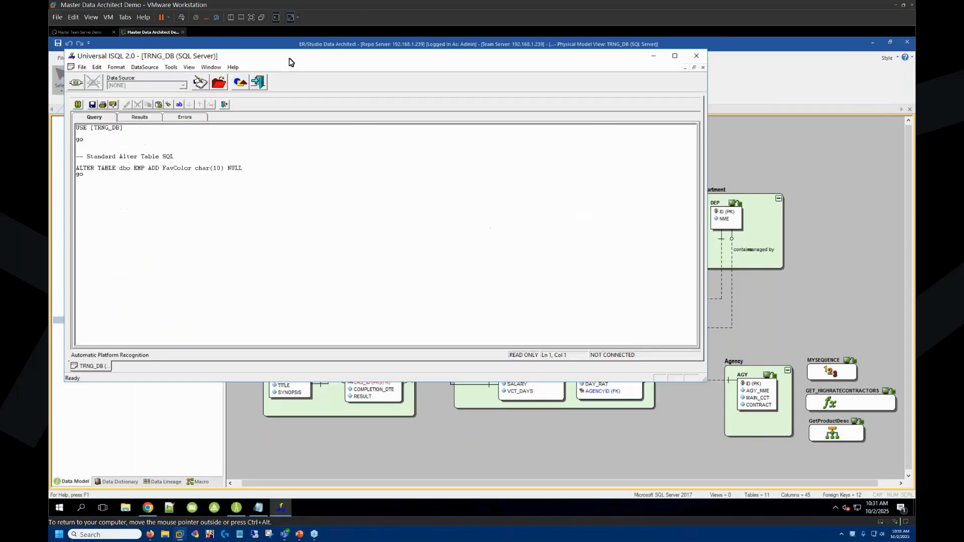
left_click_drag(201, 56, 296, 100)
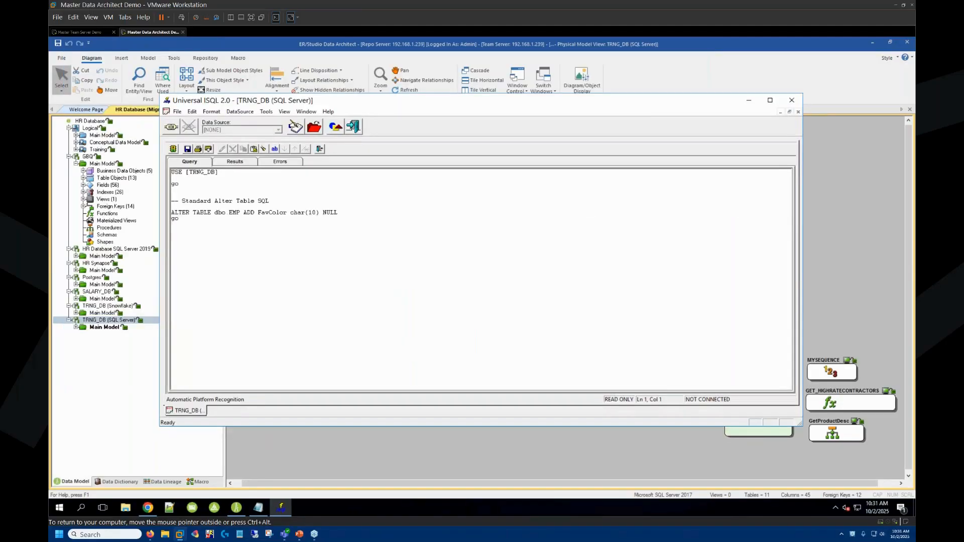
- Examine the generated SQL that adds FavColor to the EMP table, and close Universal ISQL without running it
key("shift+Up")
key("shift+Up")
key("shift+Up")
key("shift+Up")
key("shift+Up")
key("shift+Up")
key("shift+Up")
key("shift+Up")
key("shift+Up")
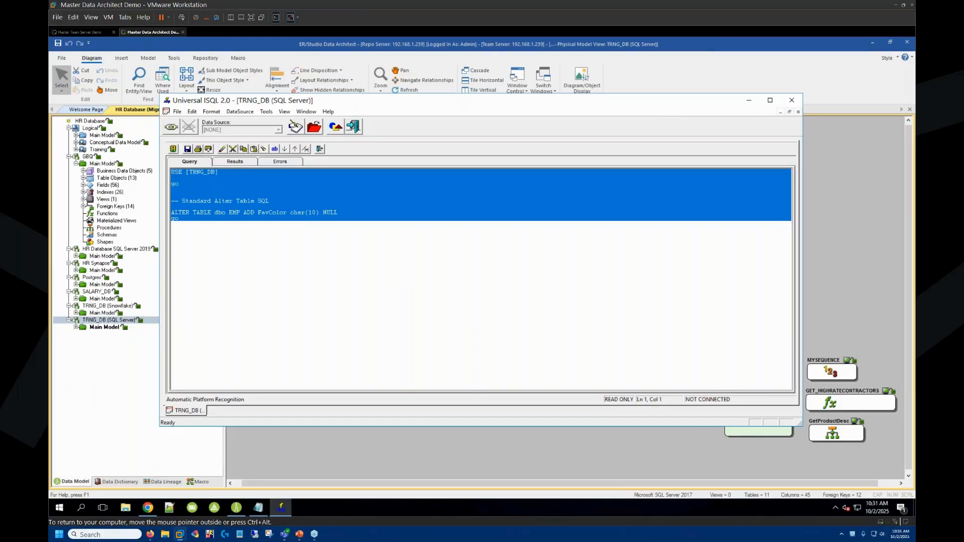
left_click(792, 101)
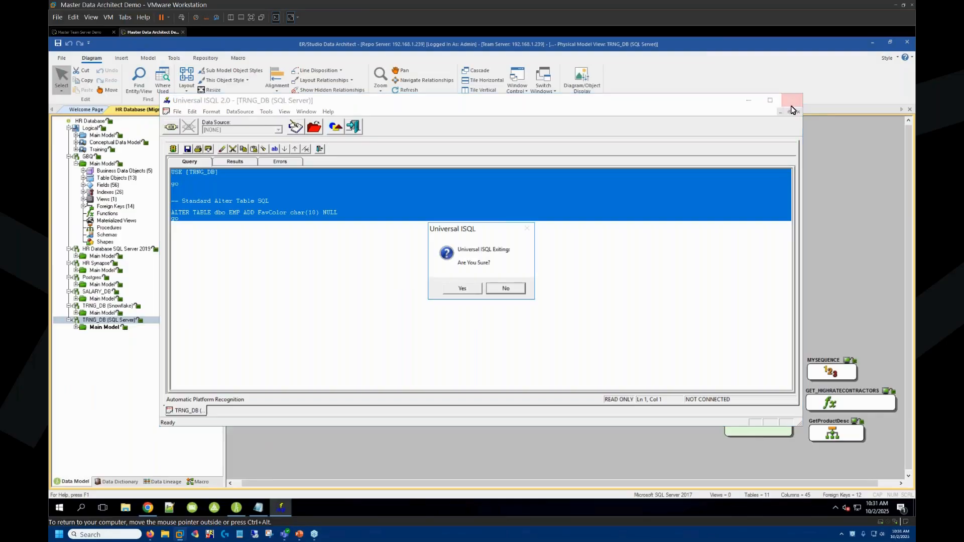
left_click(462, 289)
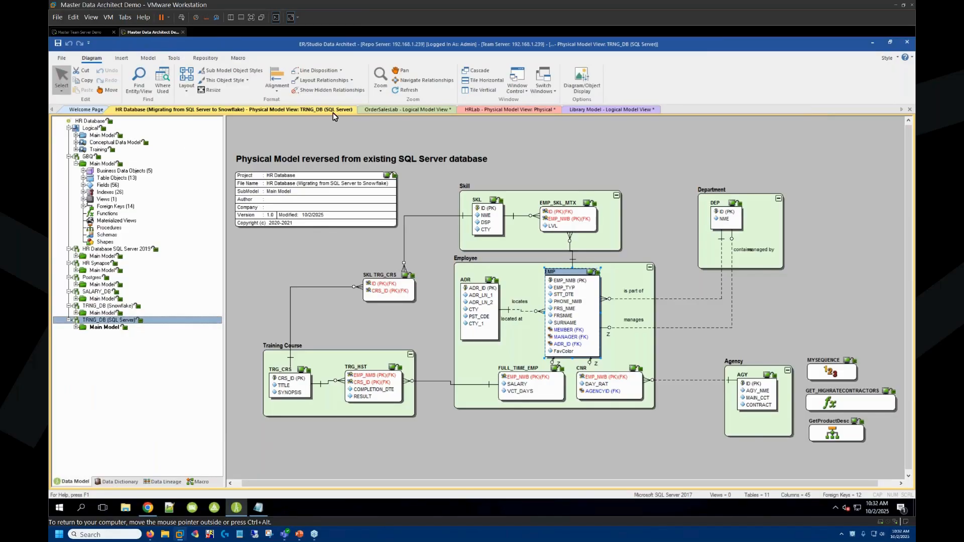
- Switch to the OrderSalesLab model and move the Order entity leftward on its diagram
left_click(389, 110)
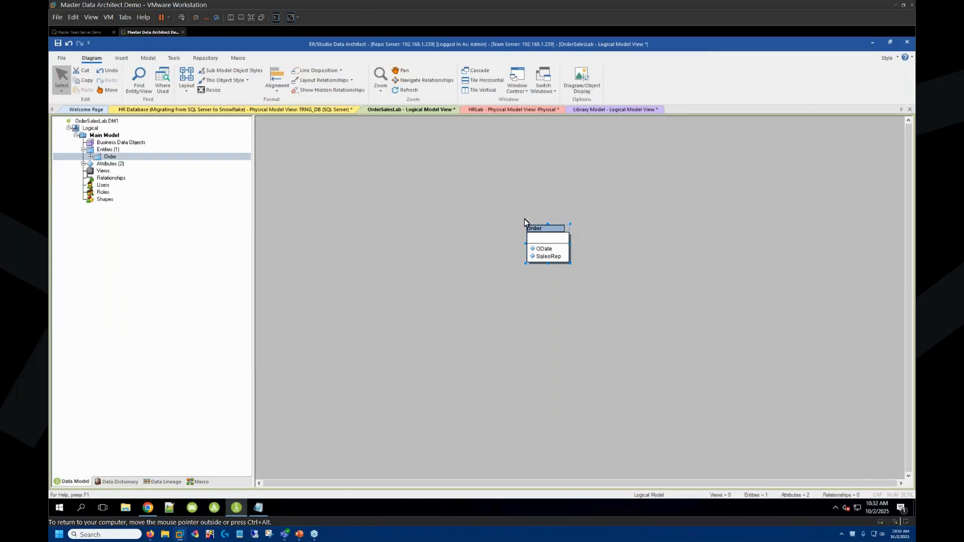
left_click_drag(546, 238, 489, 233)
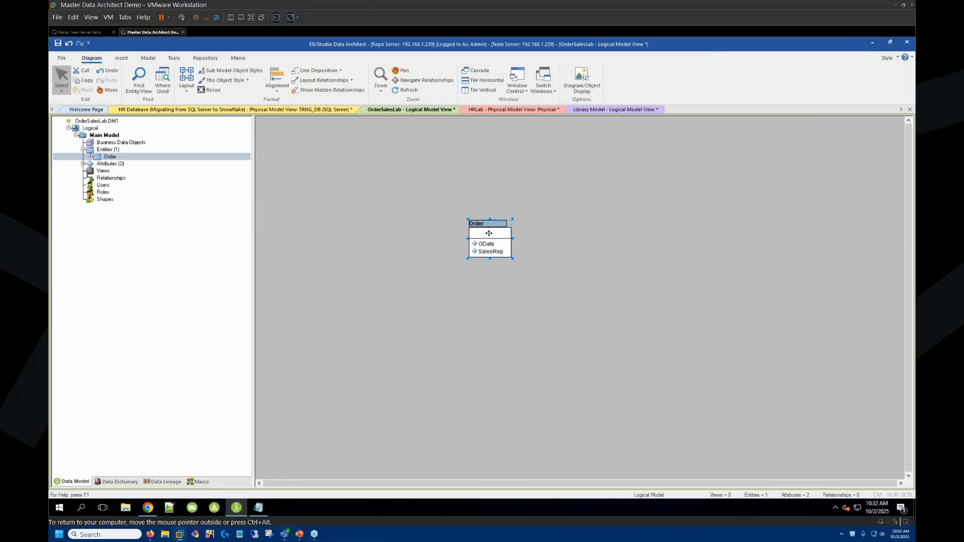
mouse_move(488, 233)
- Create a new relational data model and expand its Main Model
left_click(61, 59)
left_click(69, 71)
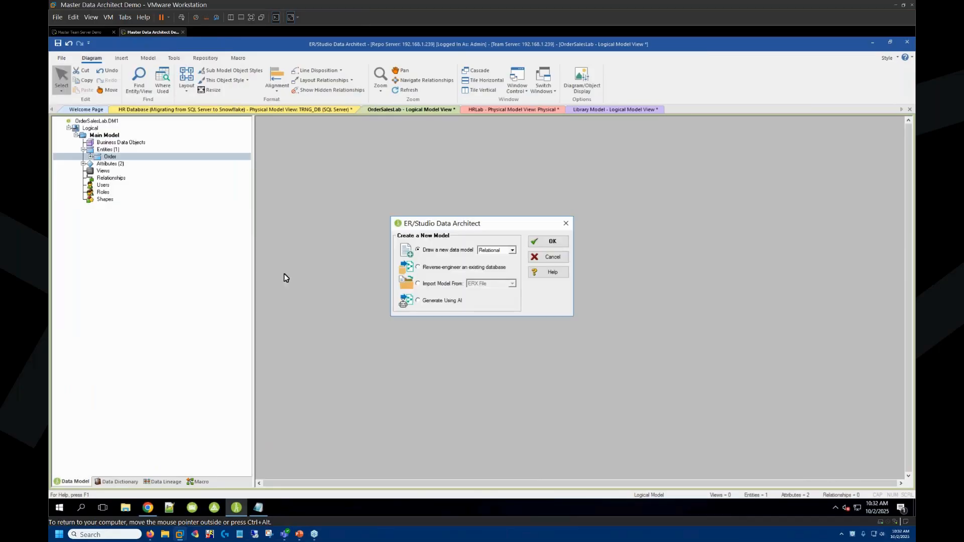
left_click(552, 243)
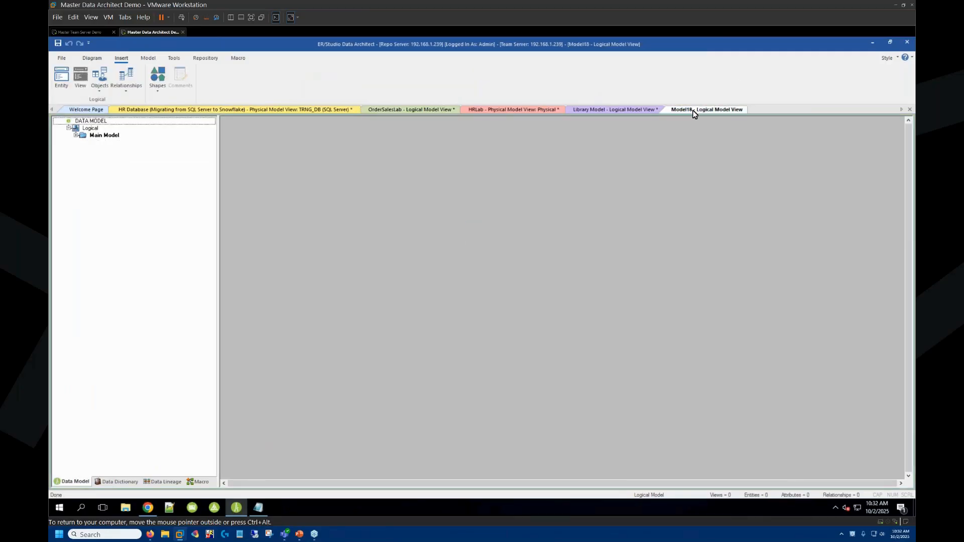
left_click(76, 136)
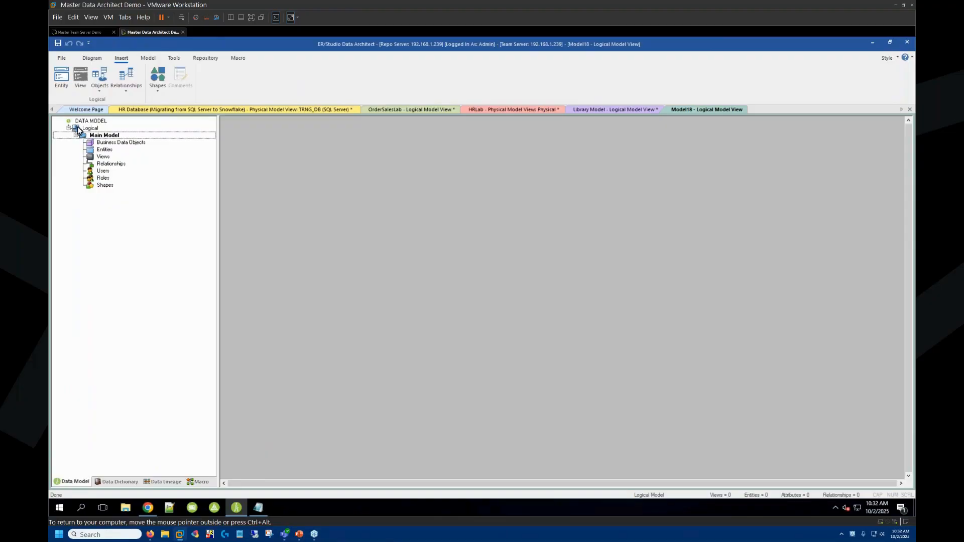
- Start the Compare and Merge Utility on the new logical model, set to compare against a Repository based DM1 file
right_click(93, 129)
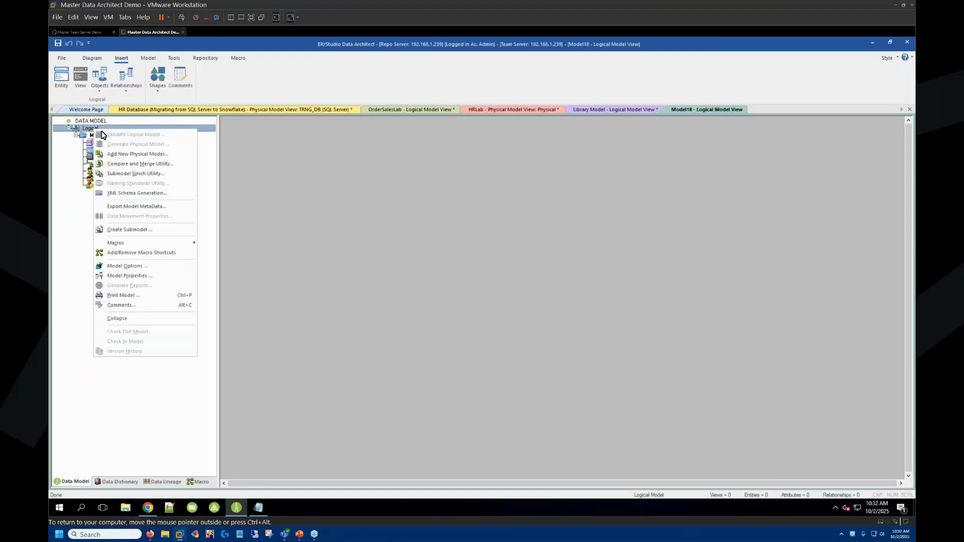
left_click(131, 164)
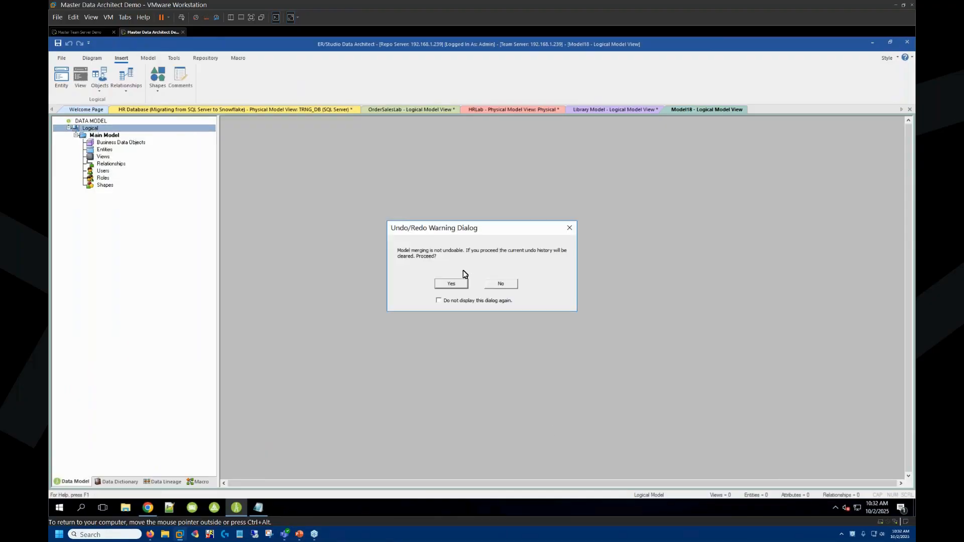
left_click(454, 283)
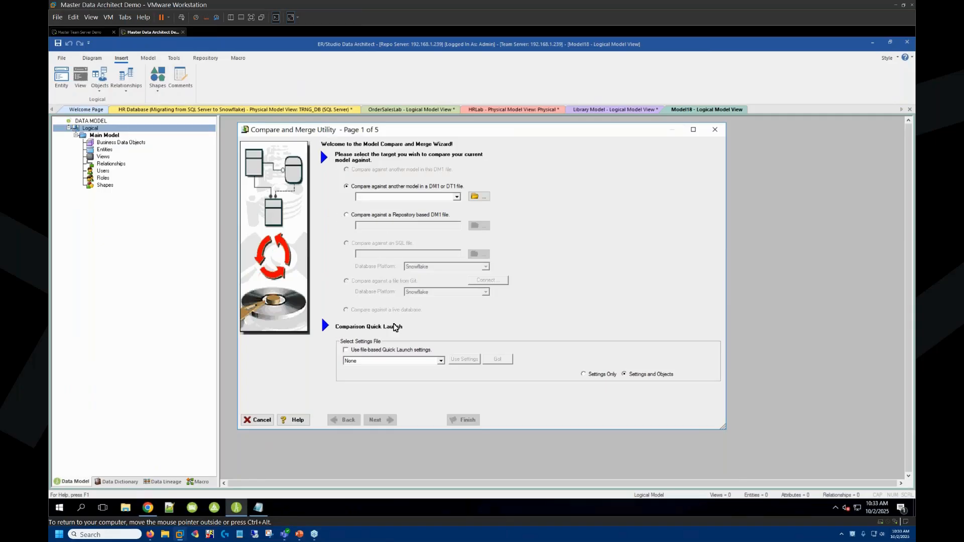
left_click(346, 216)
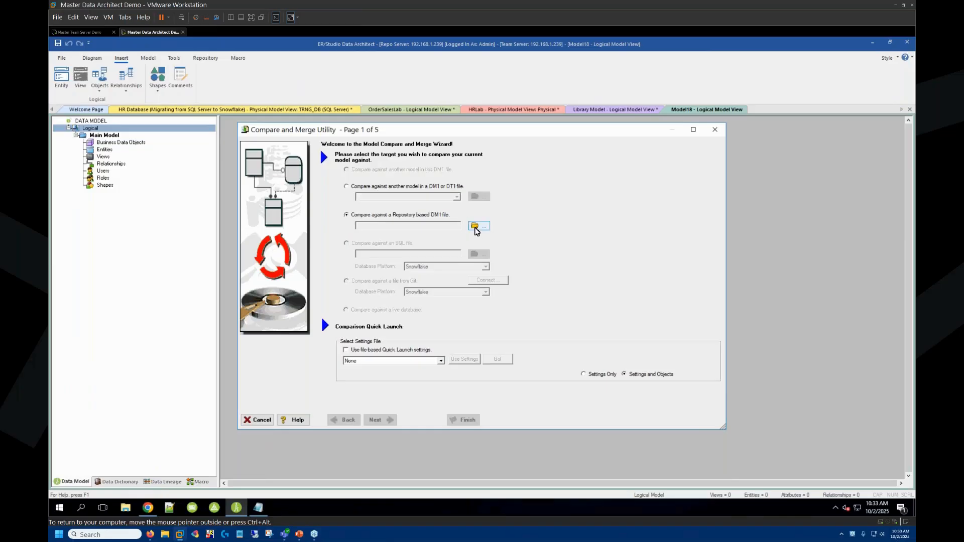
- Get Corporate Logical Data Model.DM1 from the repository as the comparison target and continue to the submodel selection
left_click(478, 226)
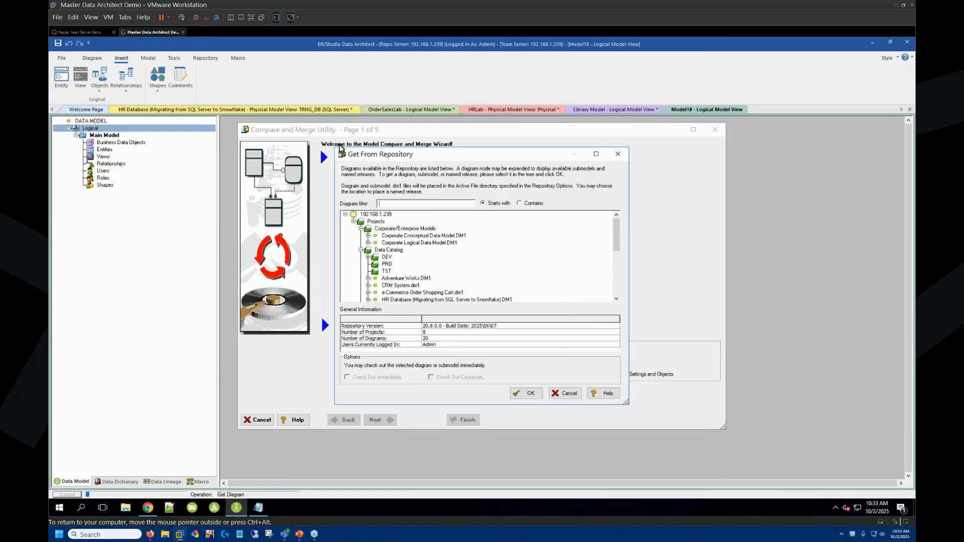
left_click_drag(334, 147, 298, 119)
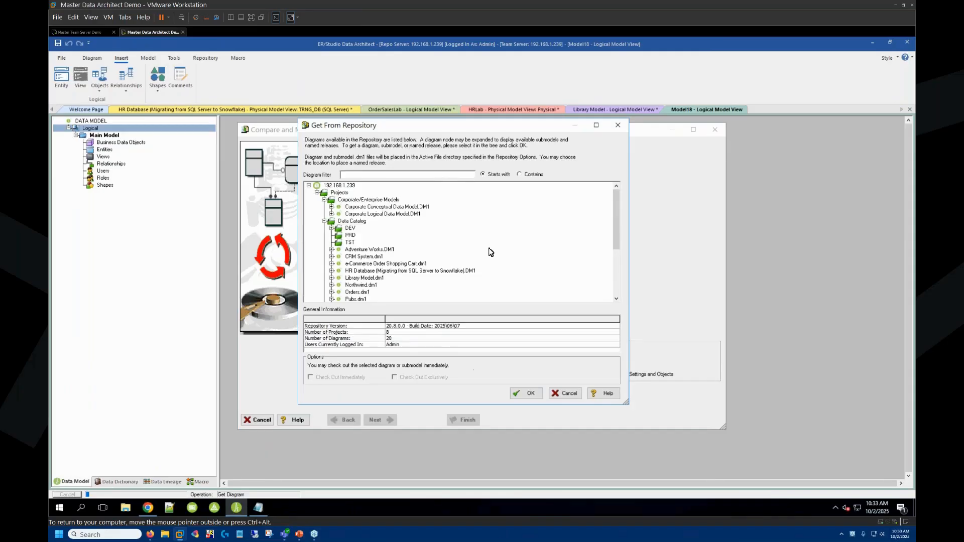
left_click(368, 217)
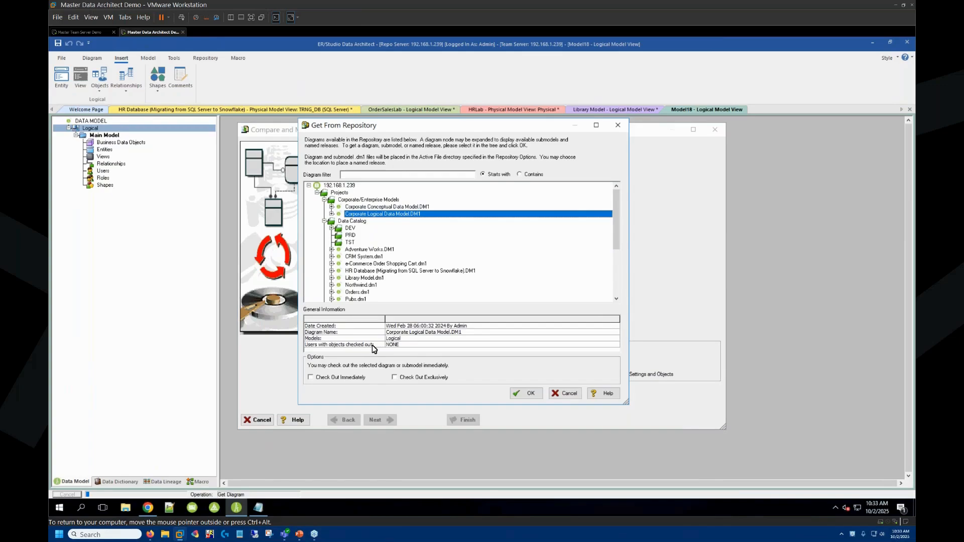
left_click(351, 380)
left_click(527, 397)
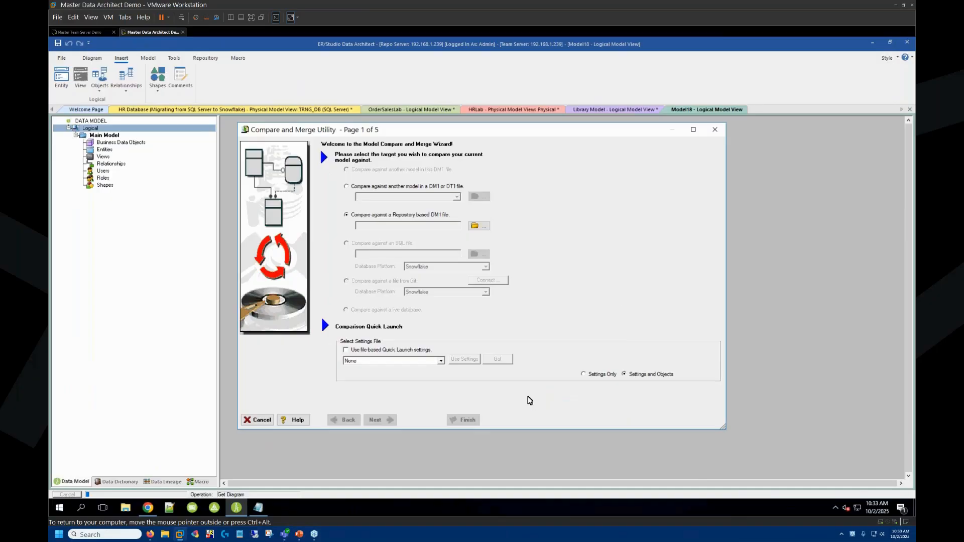
left_click(395, 418)
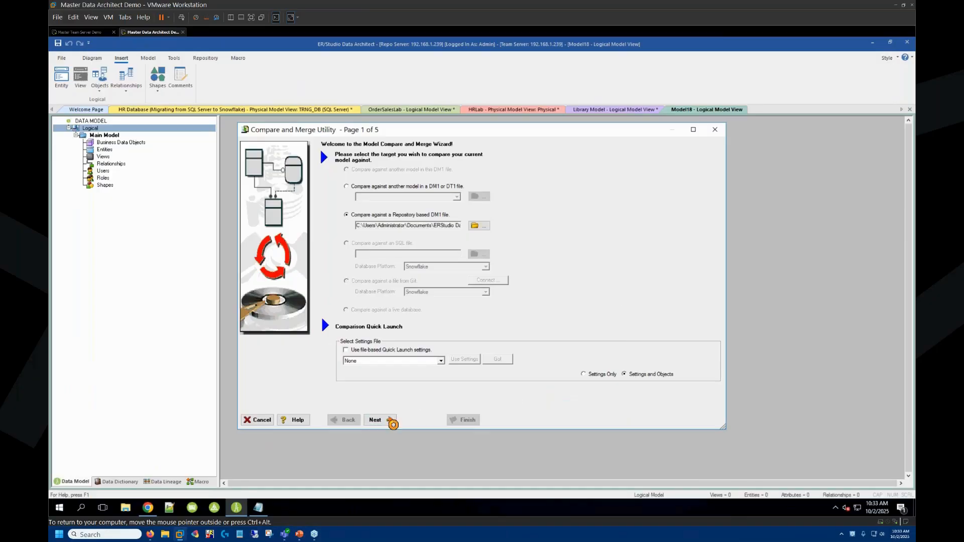
left_click(561, 308)
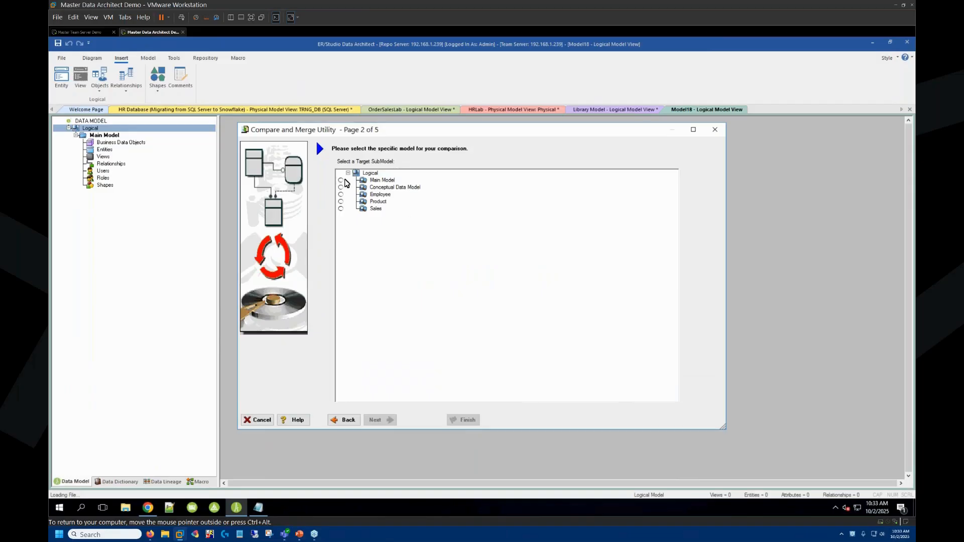
- Choose the target's logical Main Model and keep the default comparison options
left_click(341, 179)
left_click(379, 419)
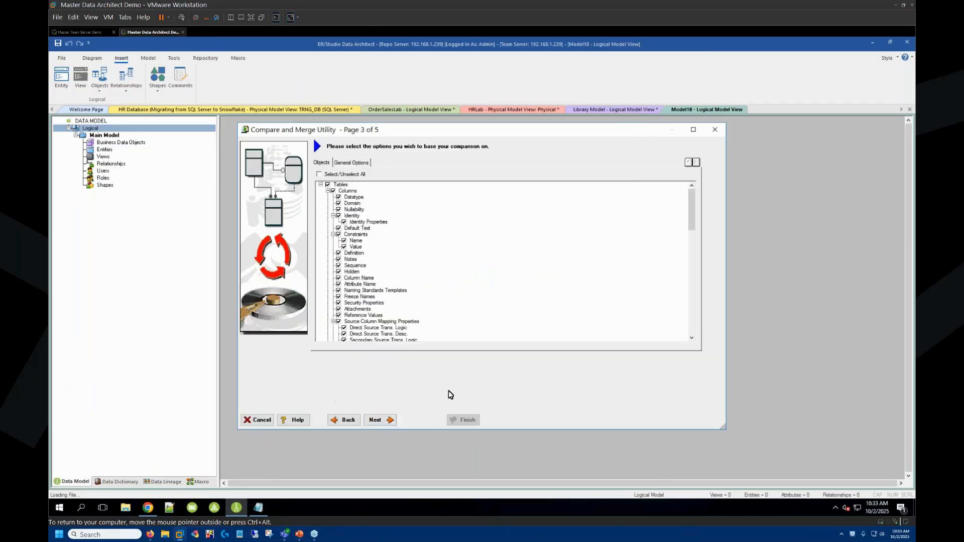
left_click(377, 421)
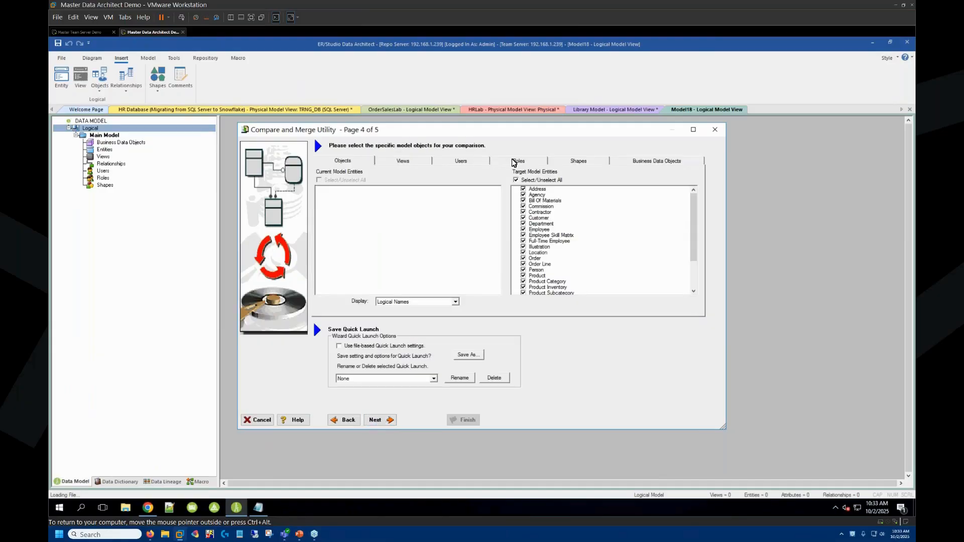
- Limit the comparison to the Order and Order Line entities of the target model, and generate the results
left_click_drag(456, 135, 470, 134)
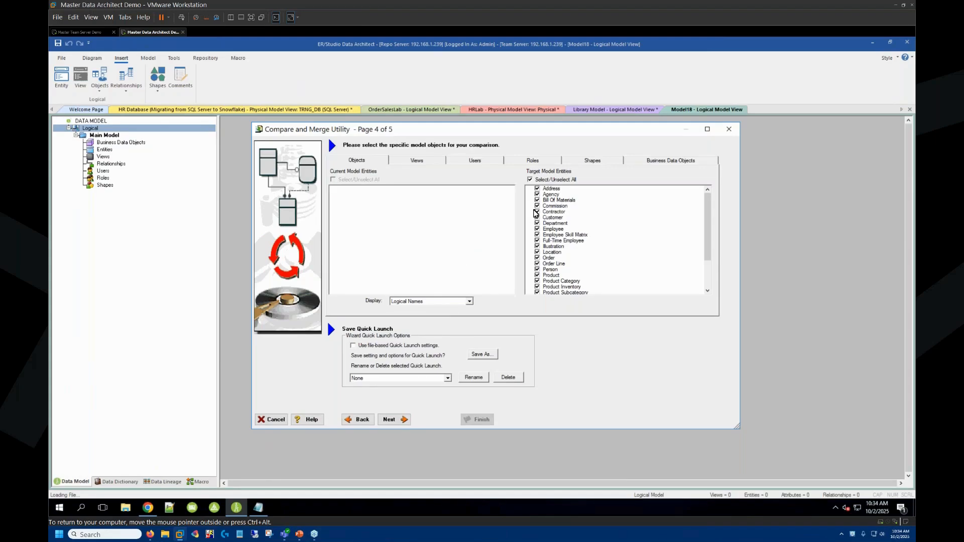
left_click(530, 180)
left_click(537, 258)
left_click(538, 264)
left_click(394, 422)
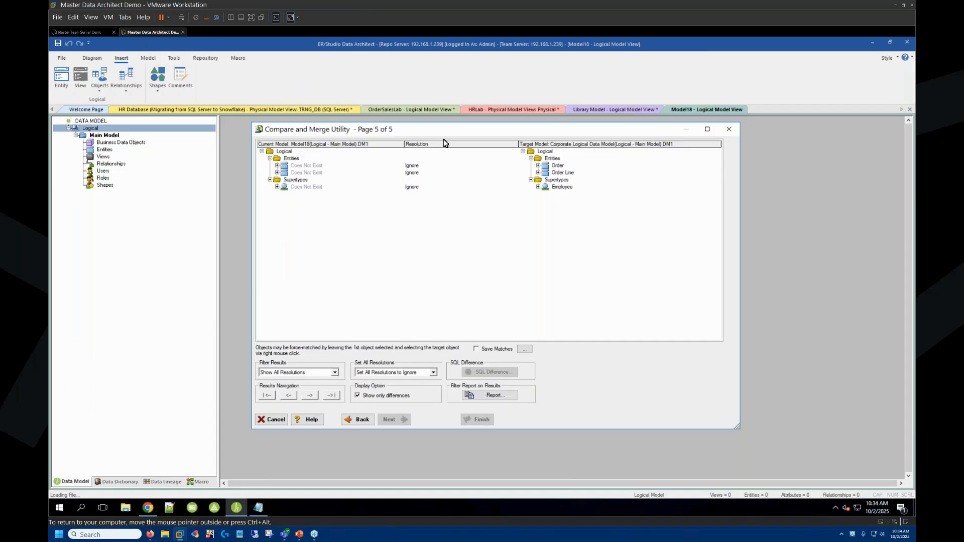
- Complete the merge with all resolutions set to Merge into Current and all matches saved
left_click(432, 373)
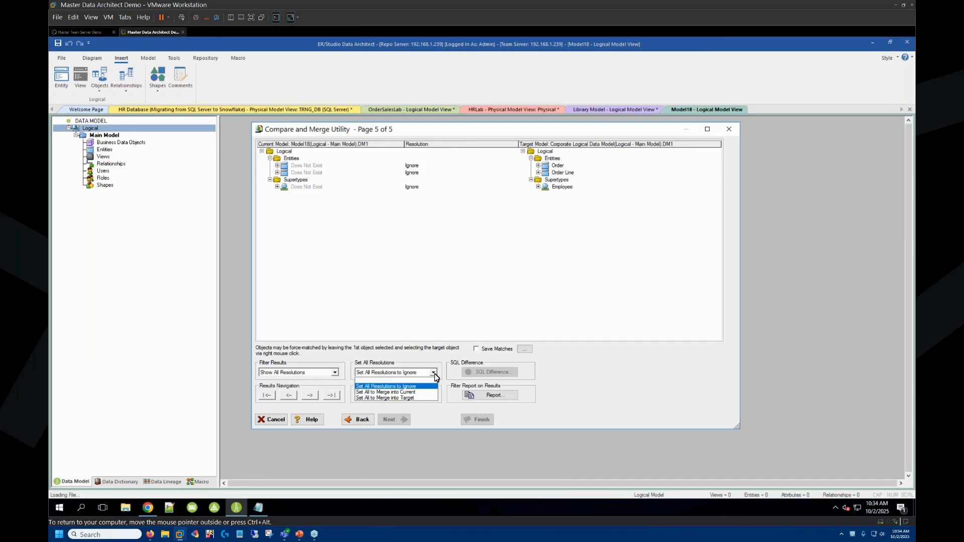
left_click(409, 392)
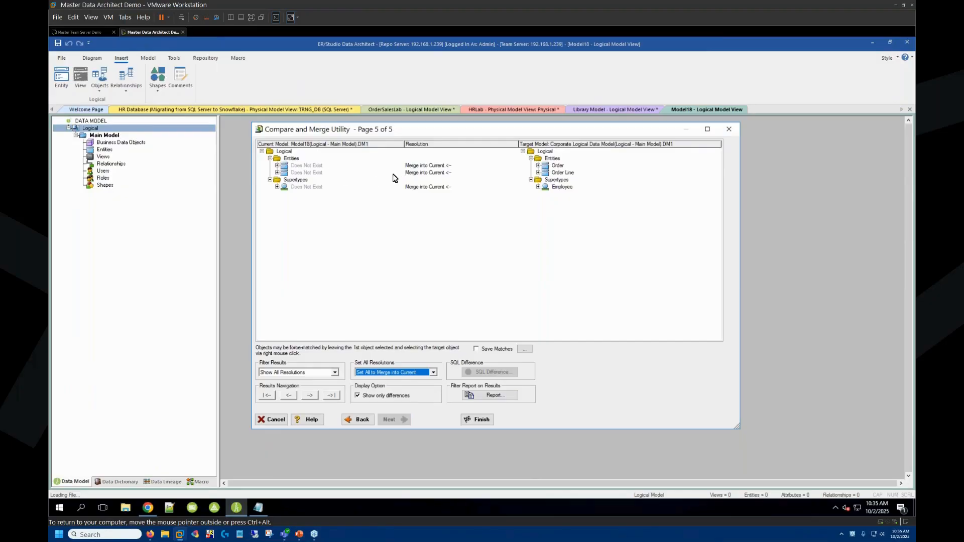
left_click(483, 350)
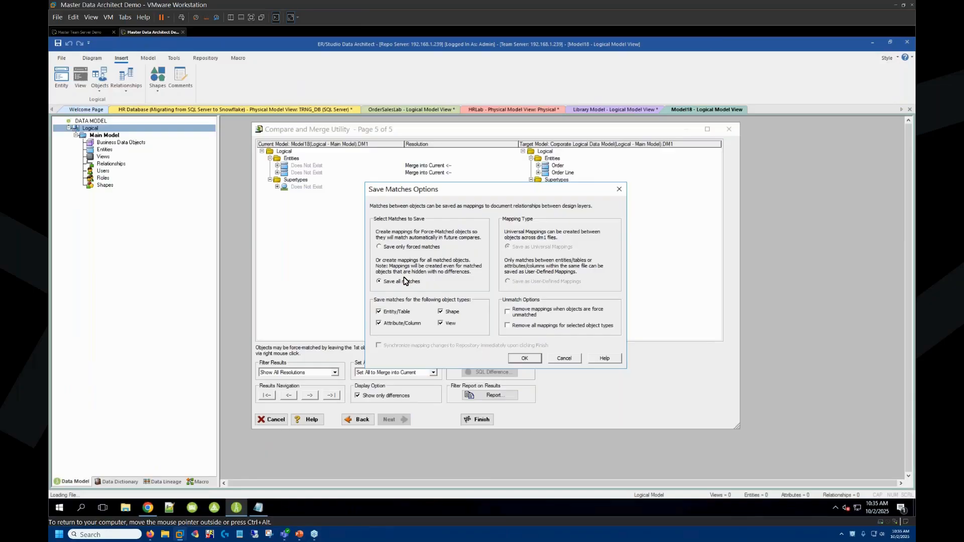
left_click(524, 359)
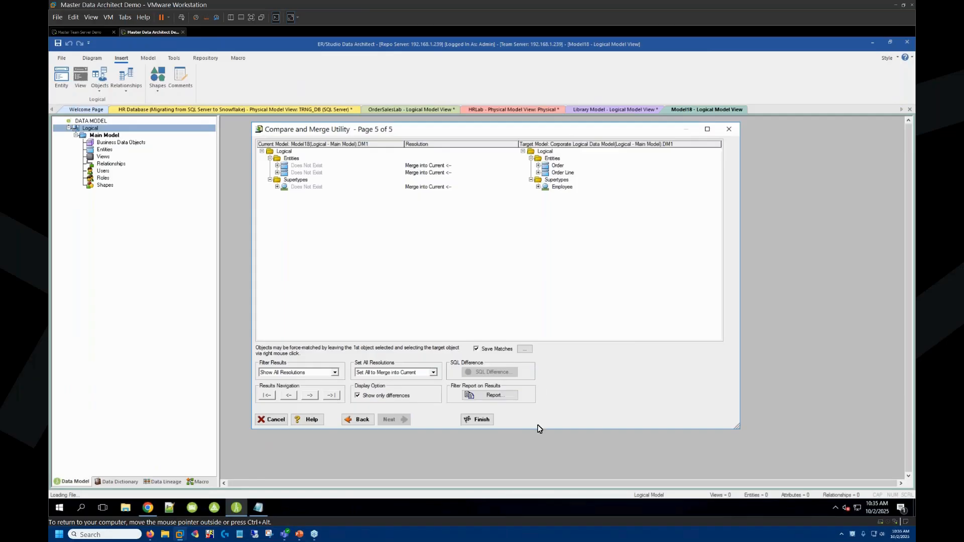
left_click(482, 422)
left_click(525, 305)
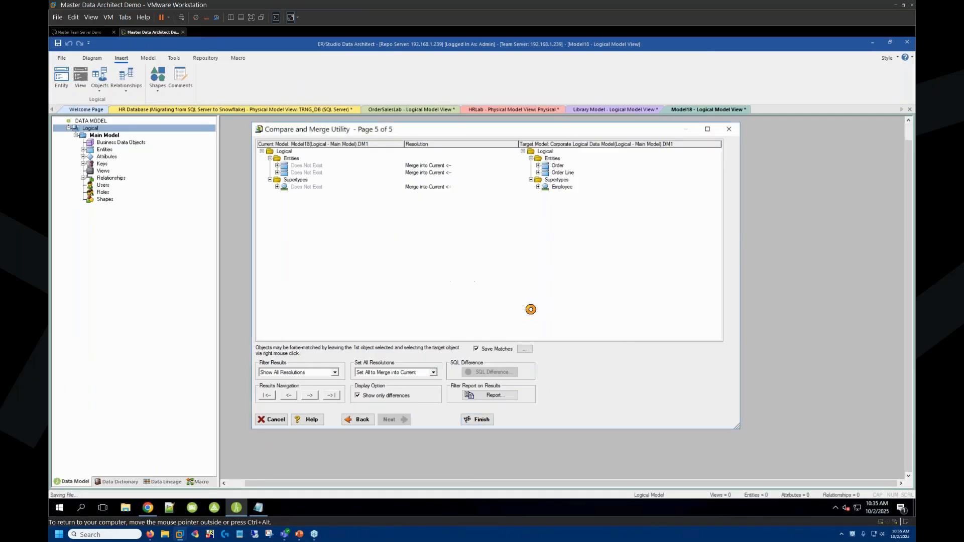
- Arrange the merged Order and Order Line entities in the new model's diagram with the Hierarchical layout
left_click(93, 59)
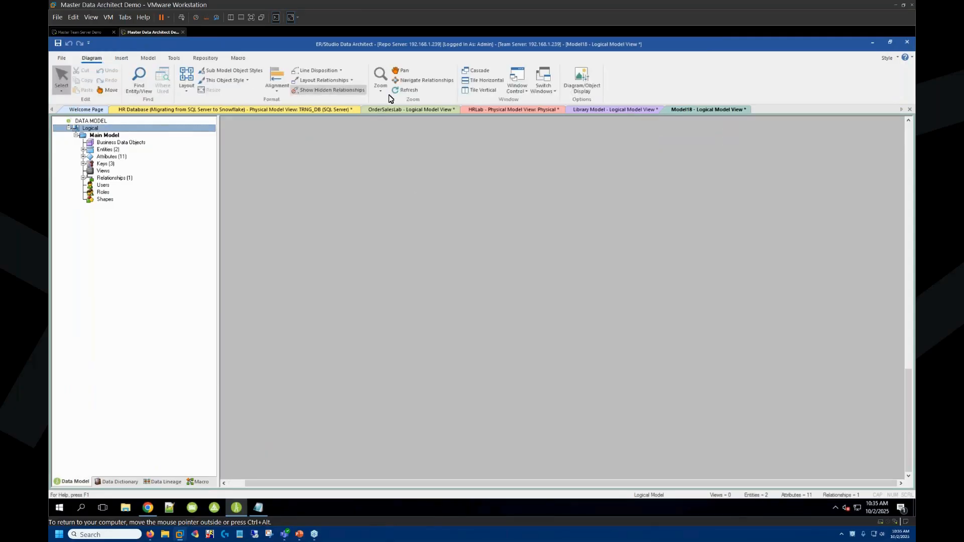
left_click(186, 82)
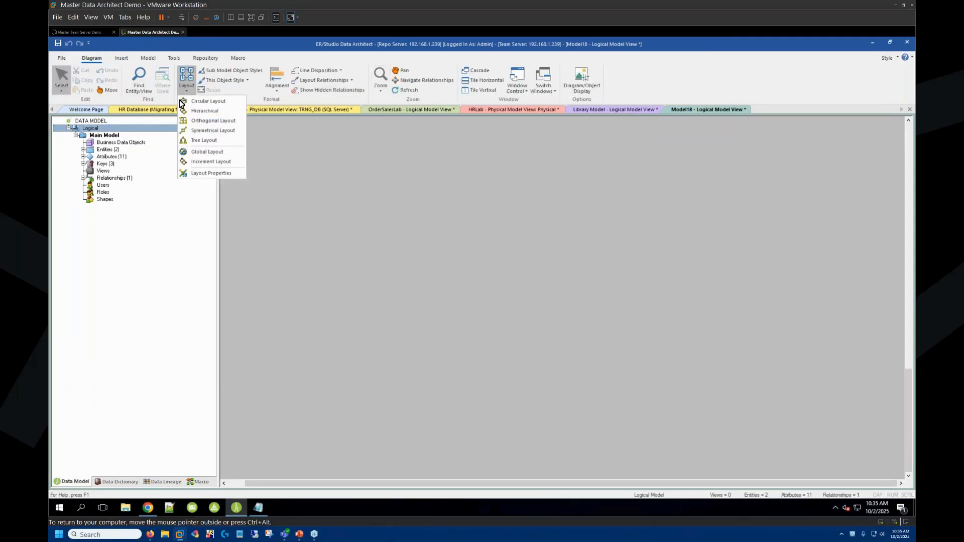
left_click(213, 112)
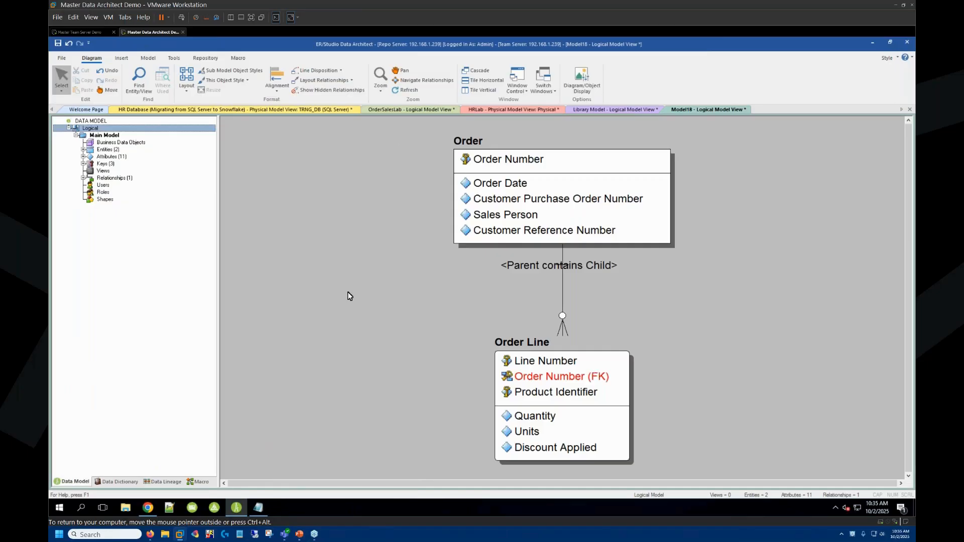
- Open the Order entity and inspect its universal mappings down to the Order entry in the Enterprise Logical Data Model
double_click(575, 187)
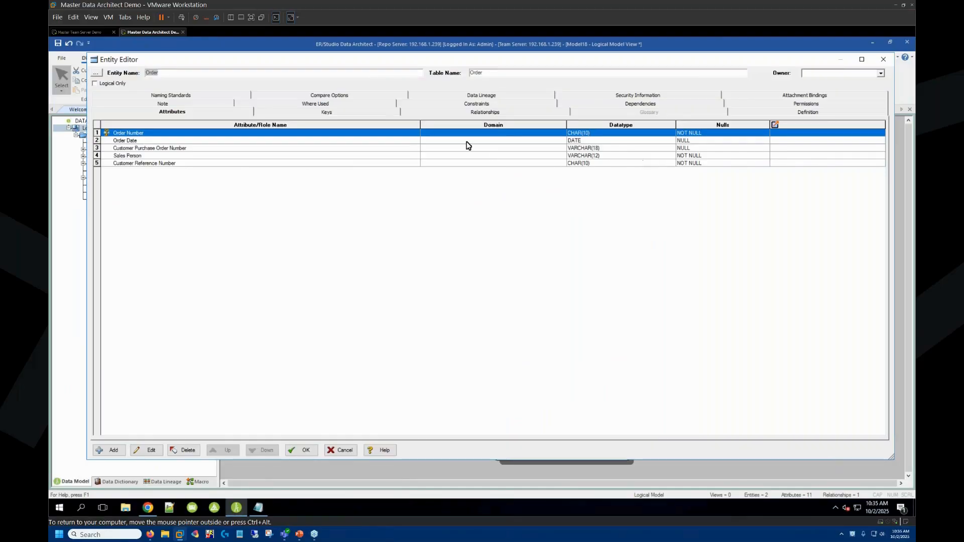
left_click(312, 105)
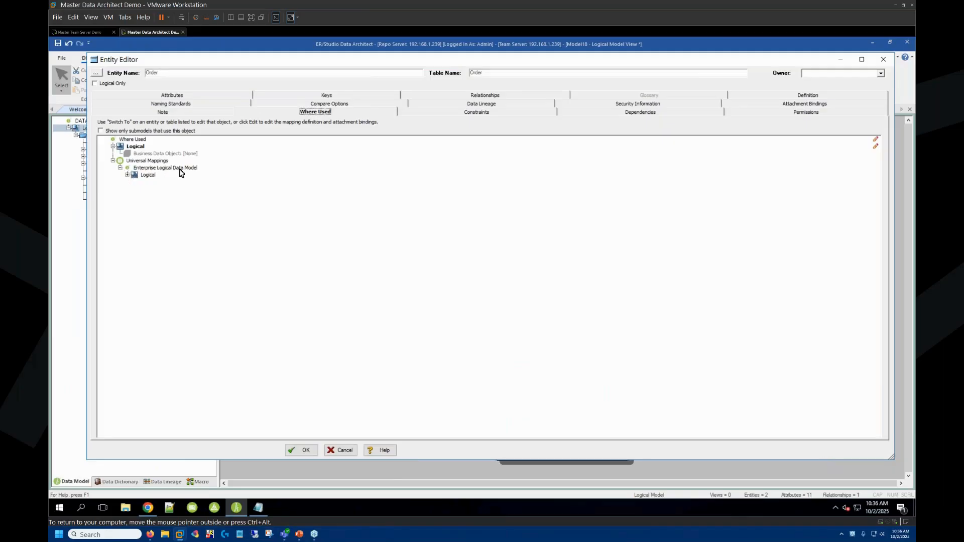
left_click(127, 175)
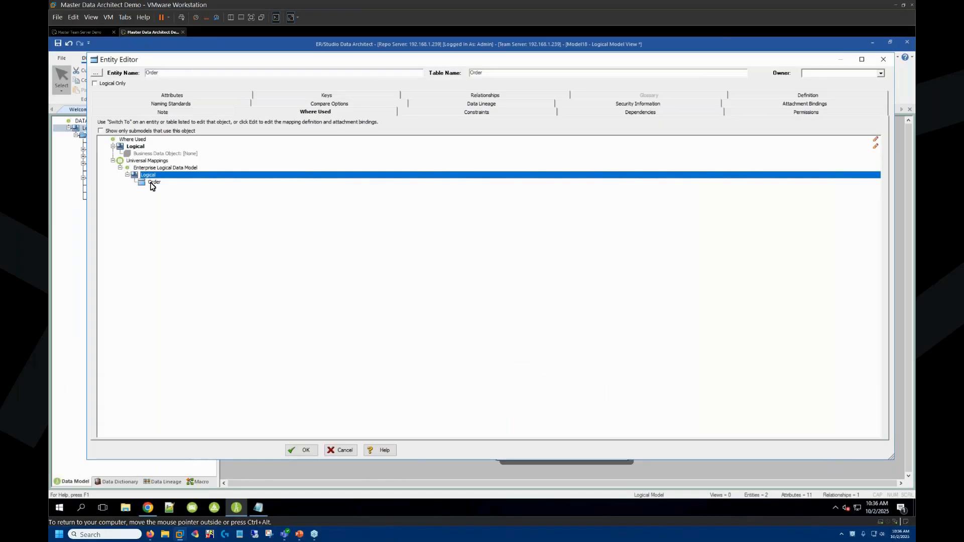
left_click(152, 183)
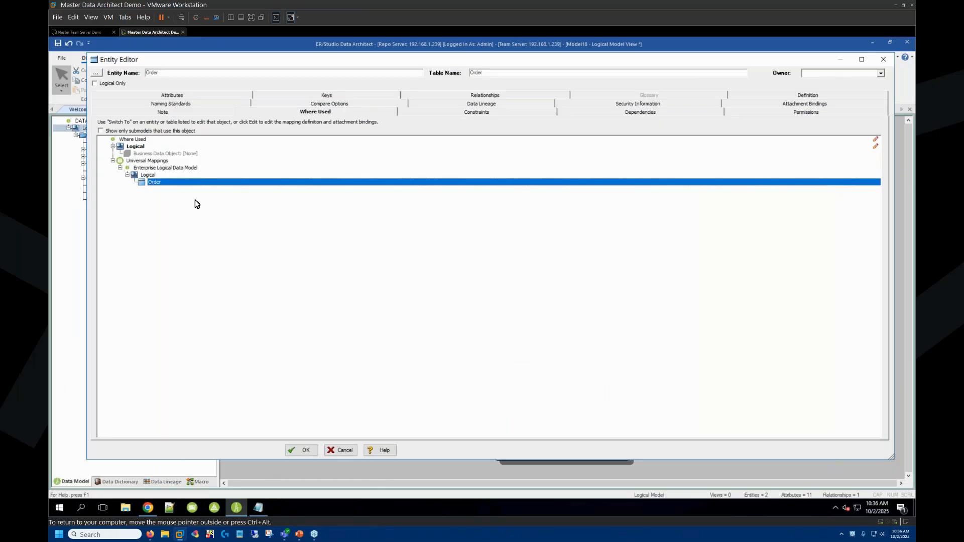
- Switch to ER/Studio Team Server and show the related objects of the Employee entity from the HR Database's Training submodel
left_click(79, 33)
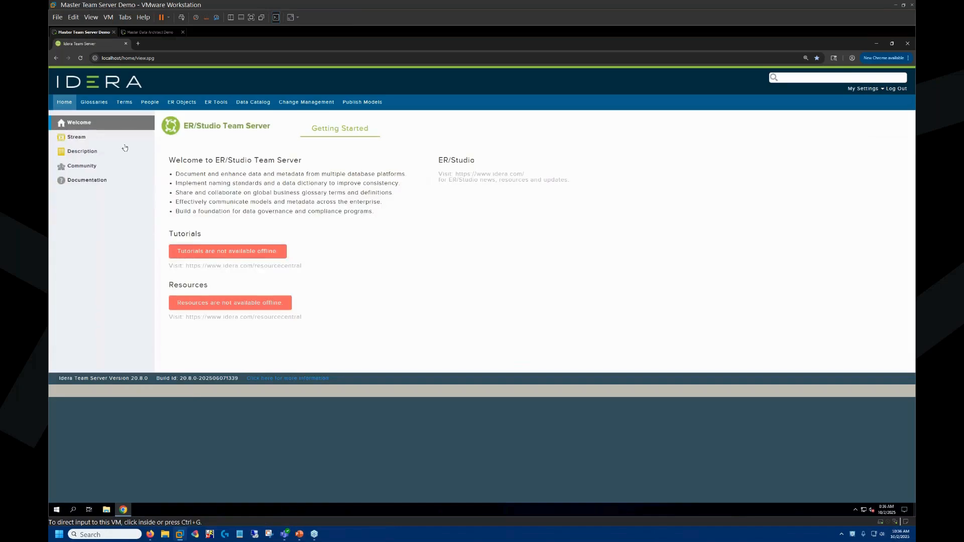
left_click(216, 102)
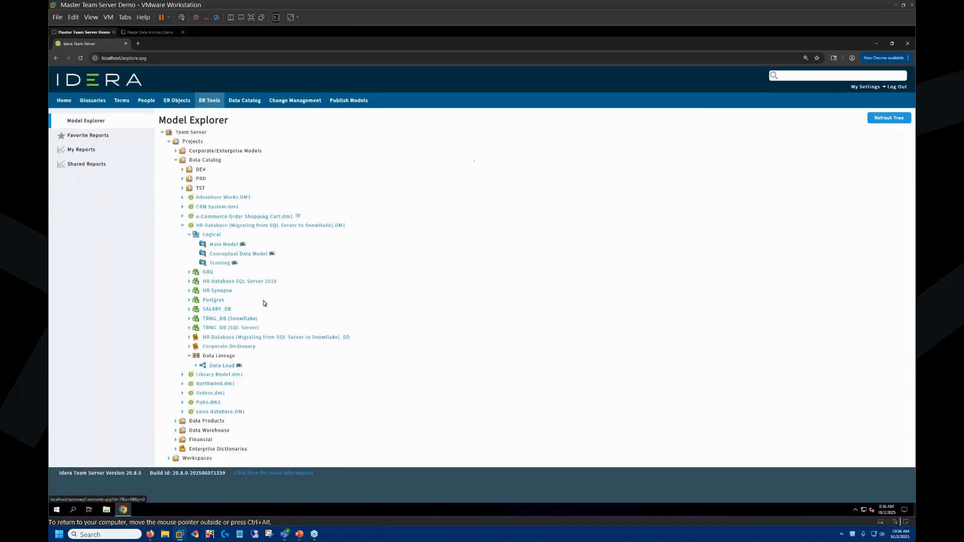
left_click(234, 263)
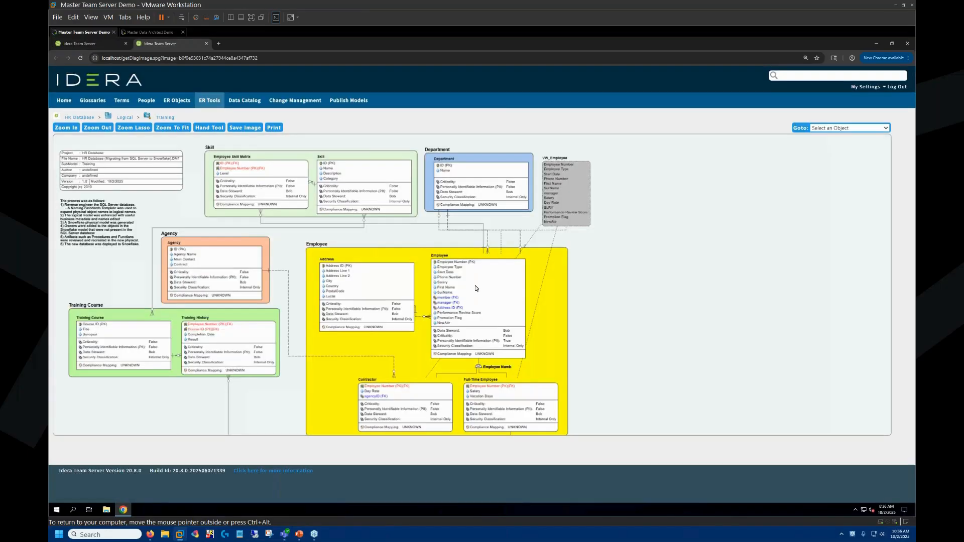
left_click(471, 289)
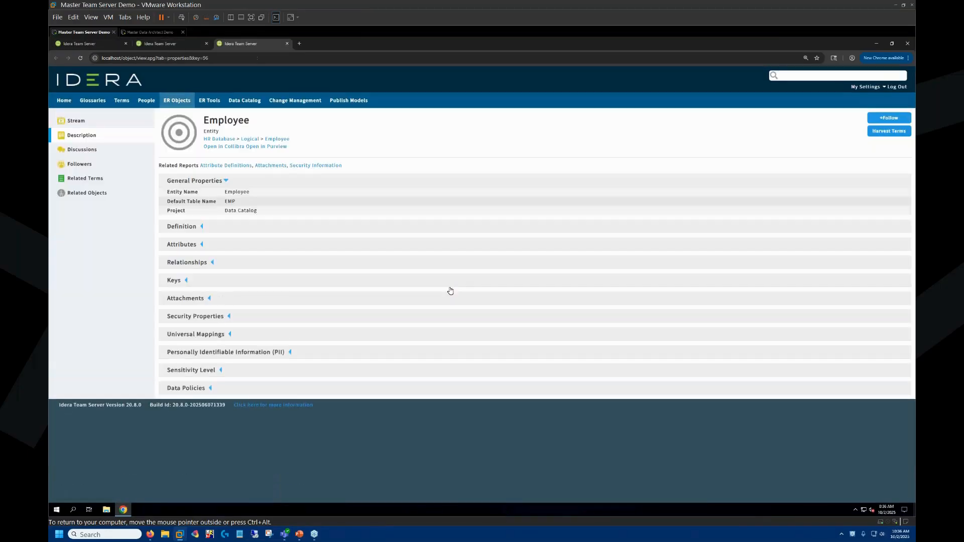
left_click(93, 195)
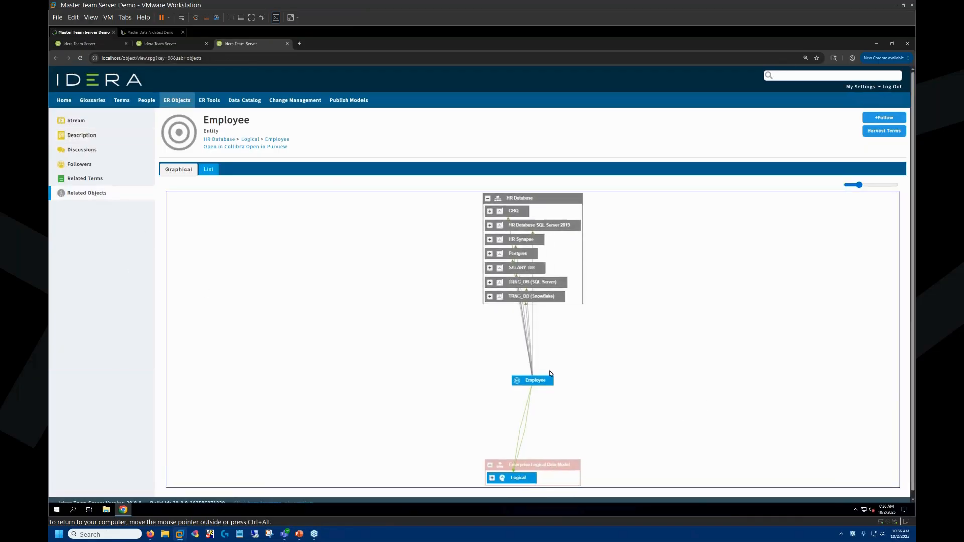
- Spread the HR Database and Enterprise Logical Data Model groups apart in the graph and expand the latter's Logical node
left_click_drag(524, 196, 340, 237)
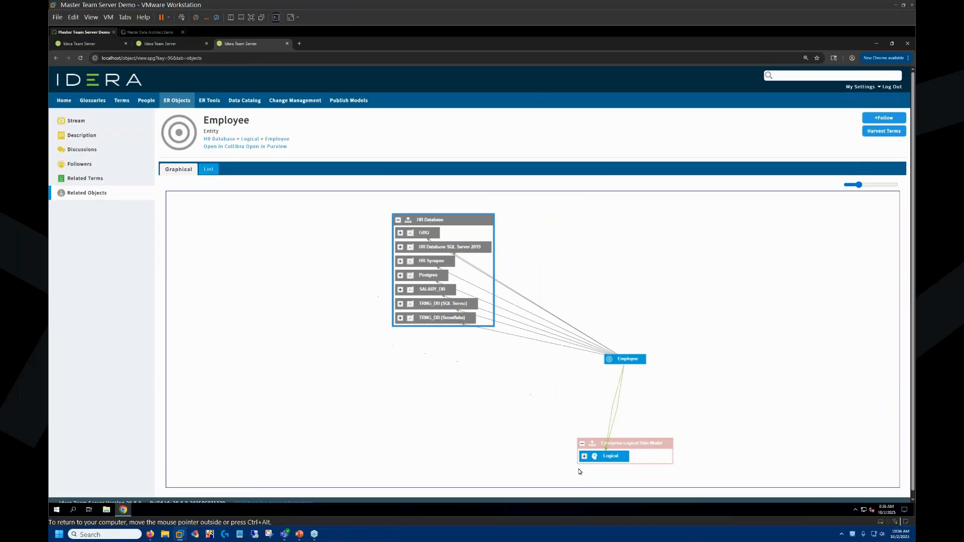
left_click_drag(619, 449, 662, 267)
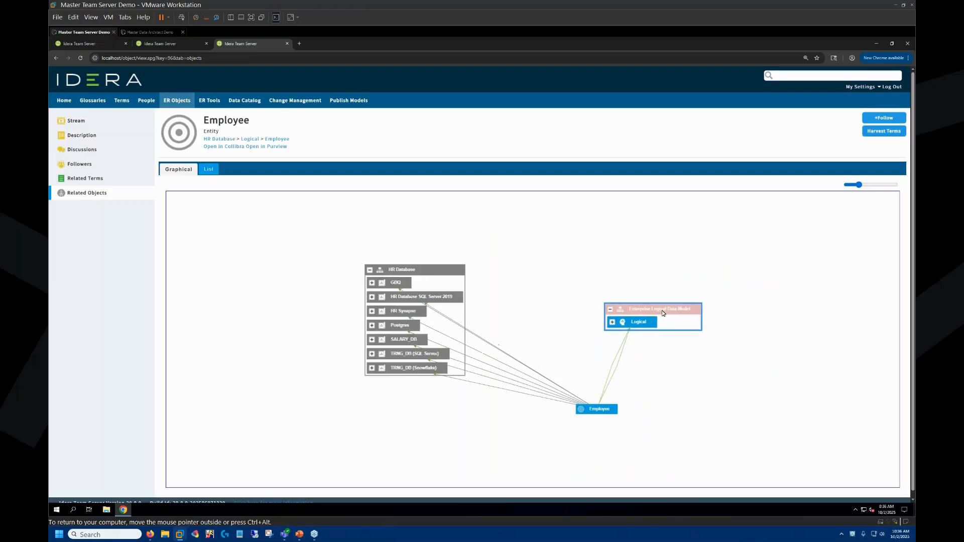
left_click(617, 324)
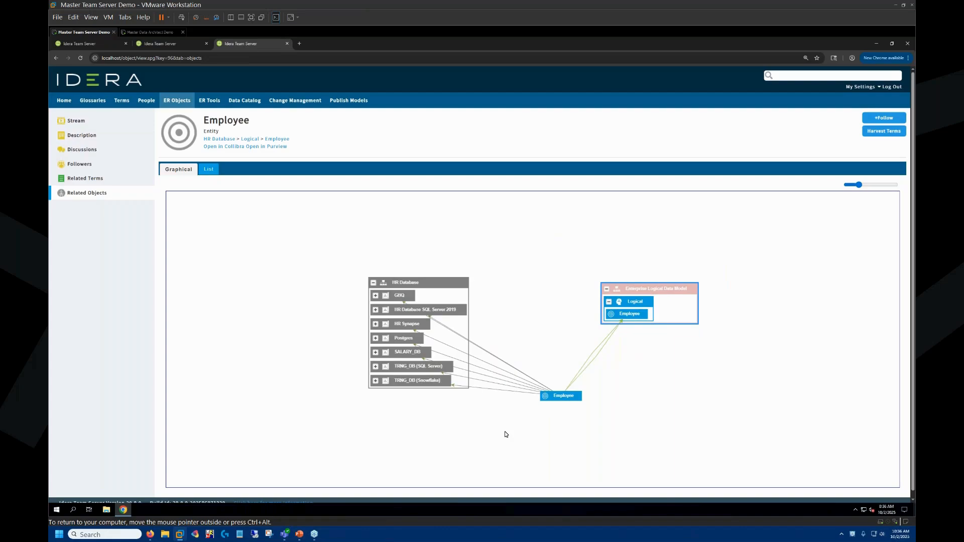
- Return to ER/Studio Data Architect, close the Order entity's editor, and bring up the OrderSalesLab logical model
left_click(135, 33)
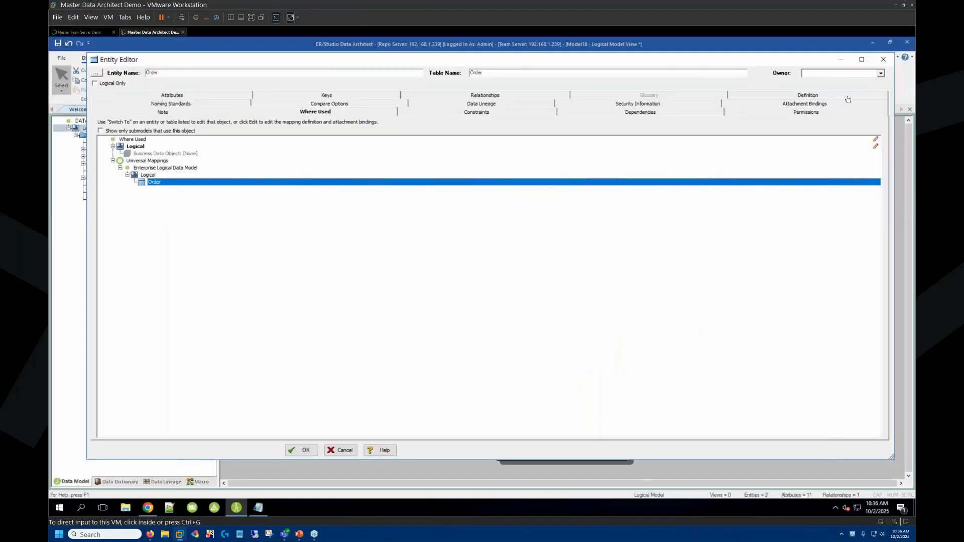
left_click(884, 61)
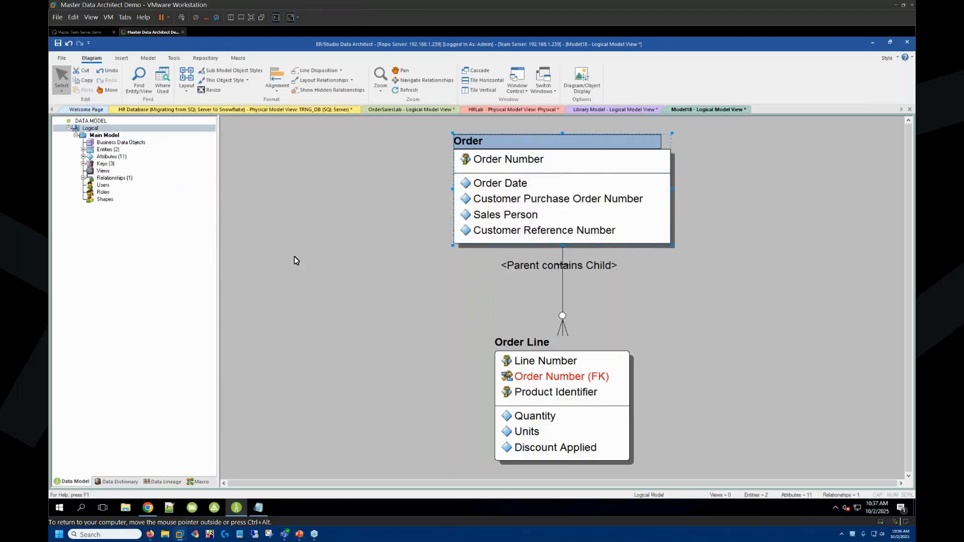
left_click(393, 112)
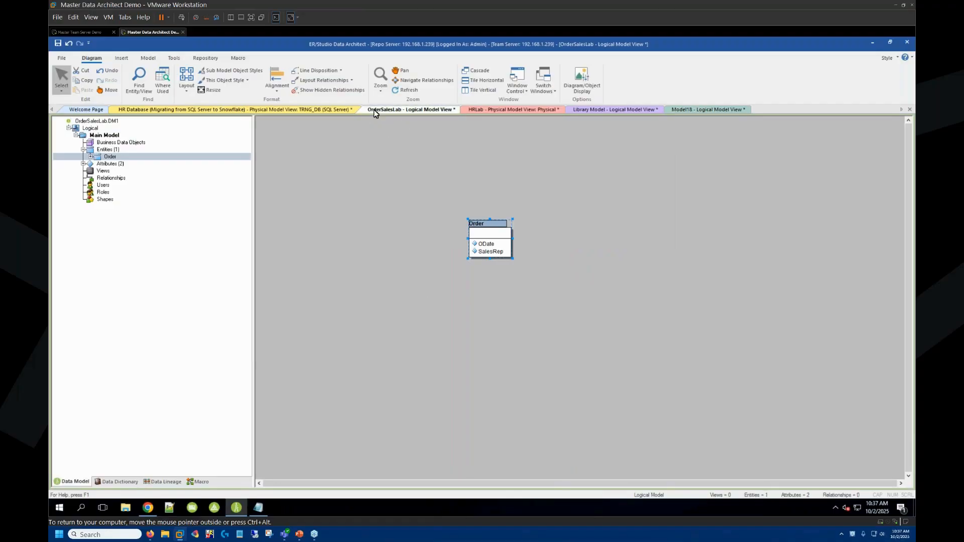
left_click_drag(490, 235, 461, 234)
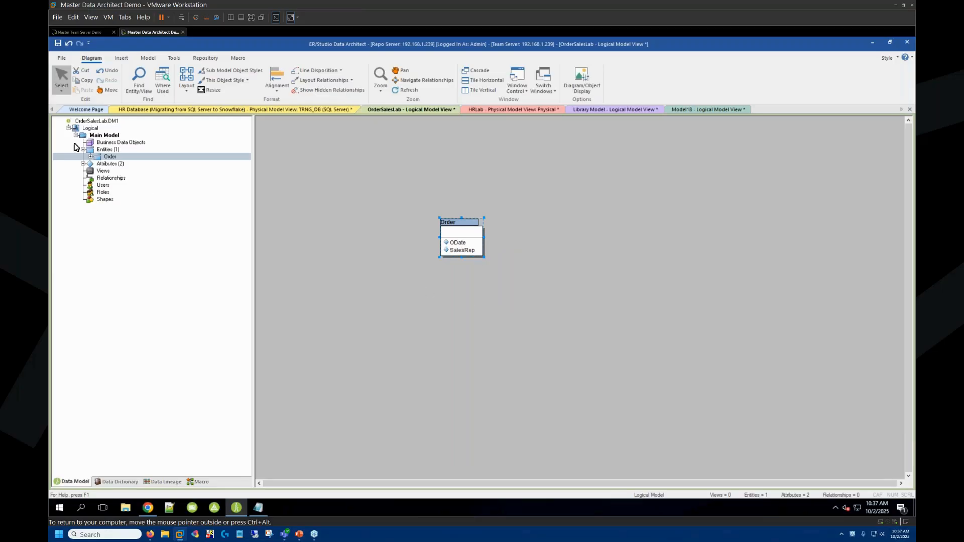
- Start Compare and Merge on the OrderSalesLab Main Model against a repository-based DM1 file and continue to the submodel selection
left_click(101, 139)
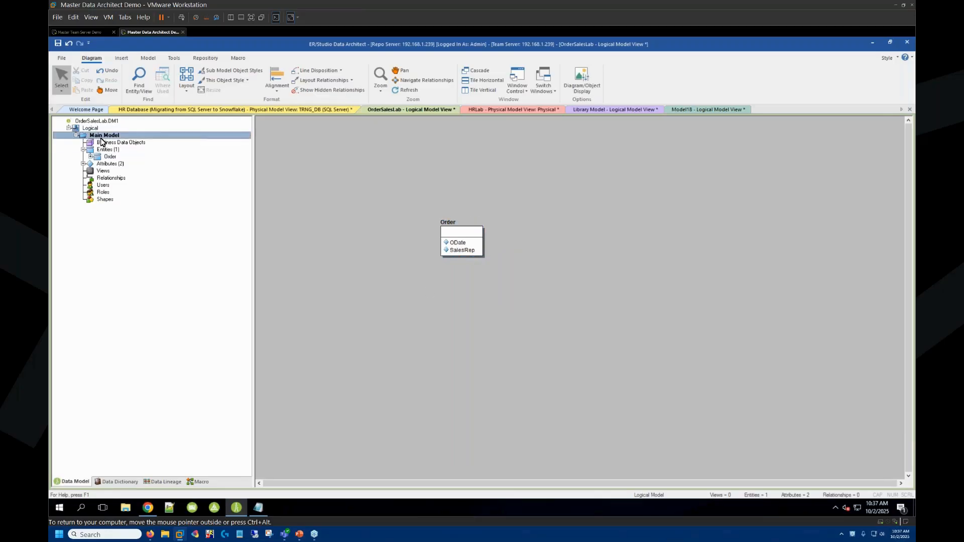
right_click(101, 141)
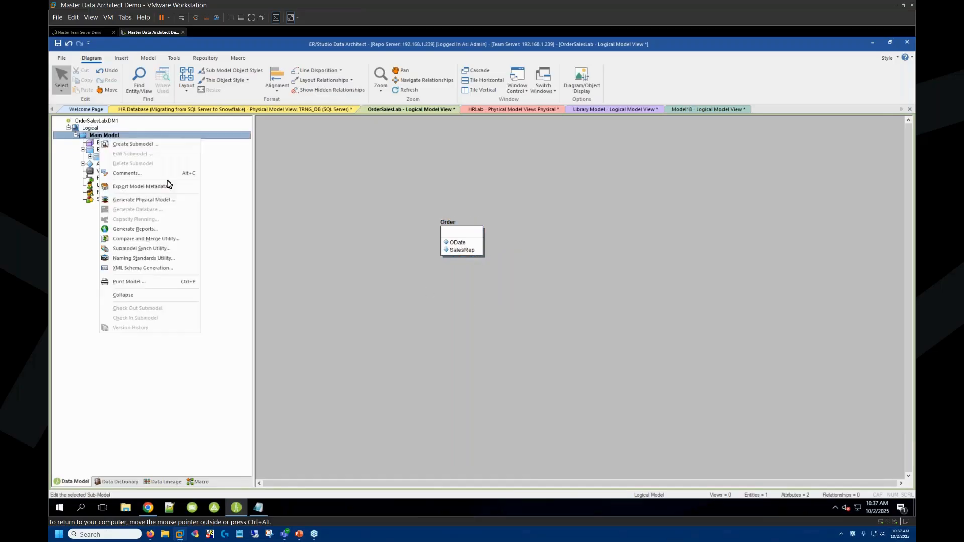
left_click(141, 239)
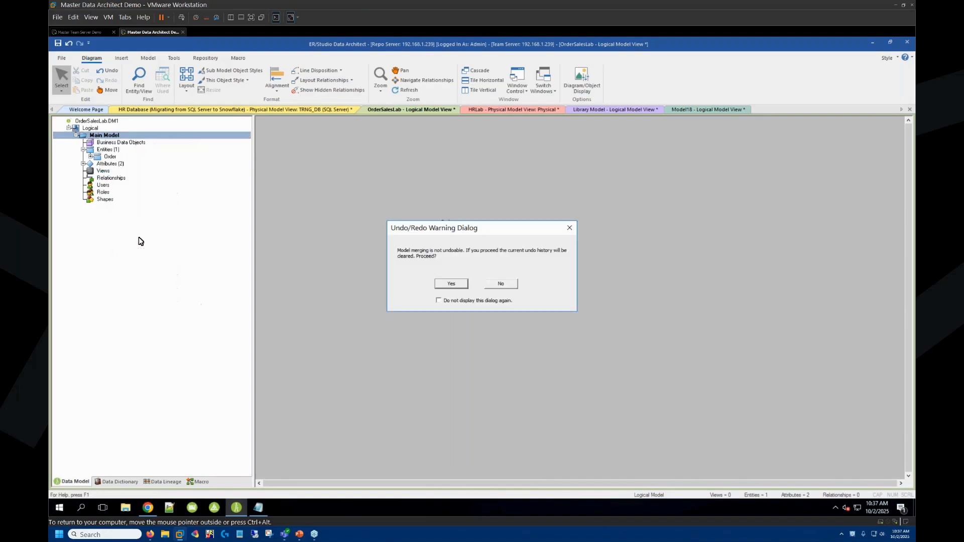
left_click(452, 285)
left_click(350, 216)
left_click(382, 427)
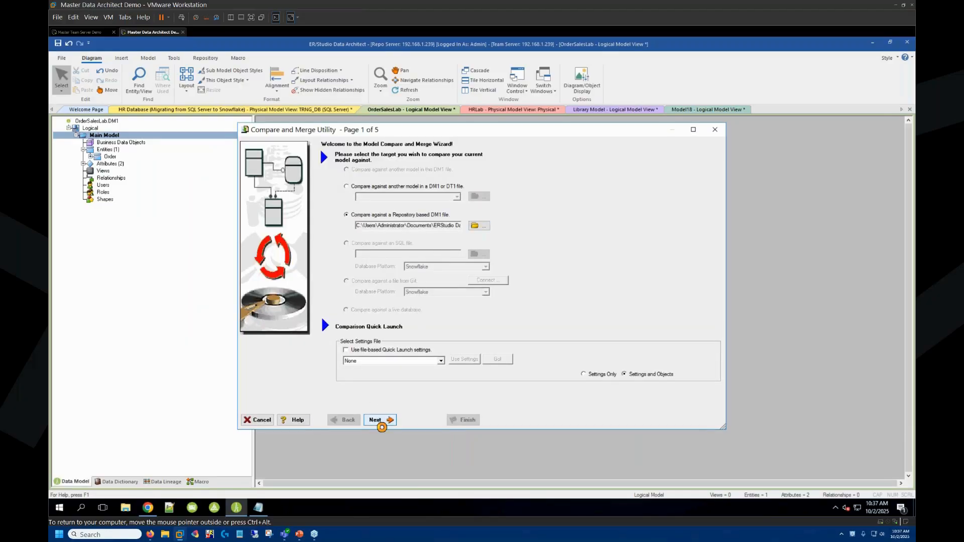
left_click(555, 309)
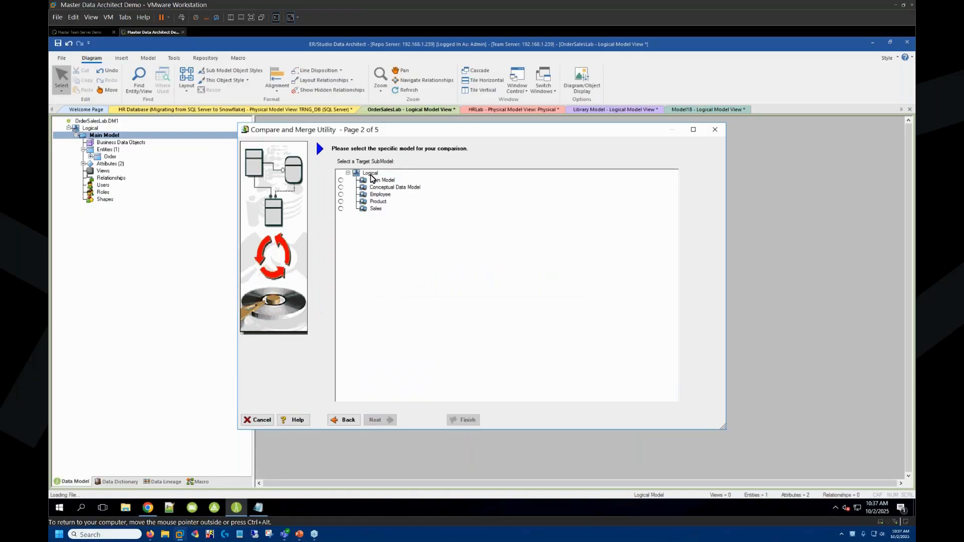
- Select the logical Main Model as the target submodel and continue with the default options to the object selection
left_click(342, 181)
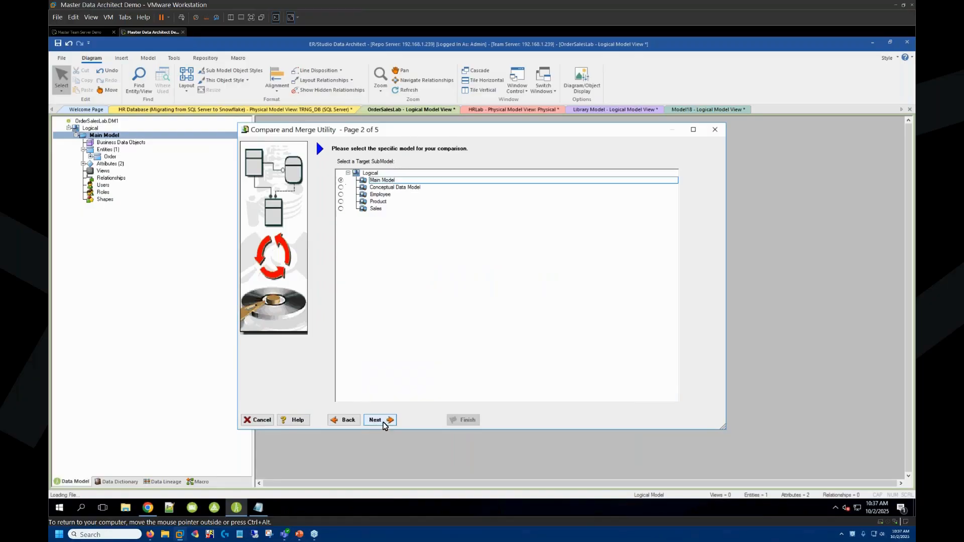
left_click(384, 426)
left_click(378, 424)
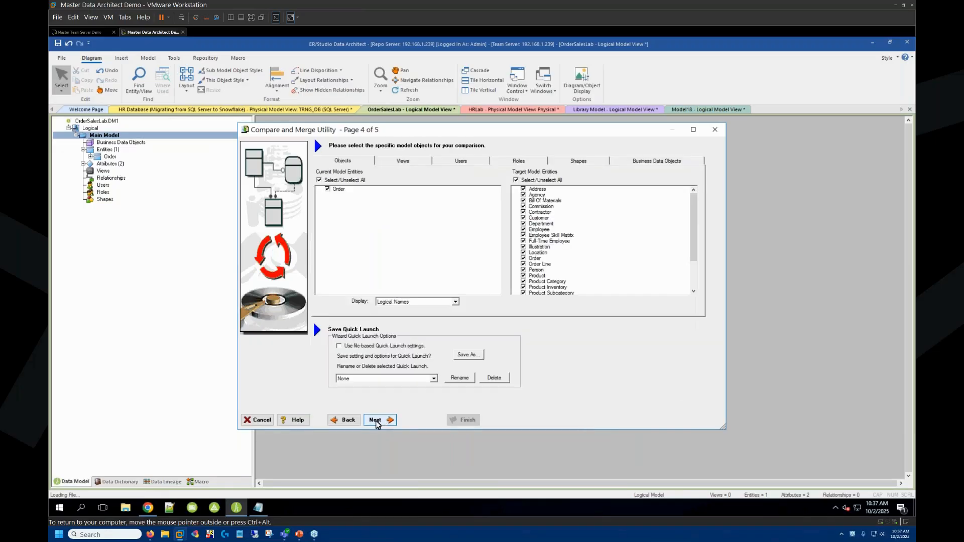
- Restrict the target model entities to Order only and generate the comparison results
left_click(516, 181)
left_click(524, 258)
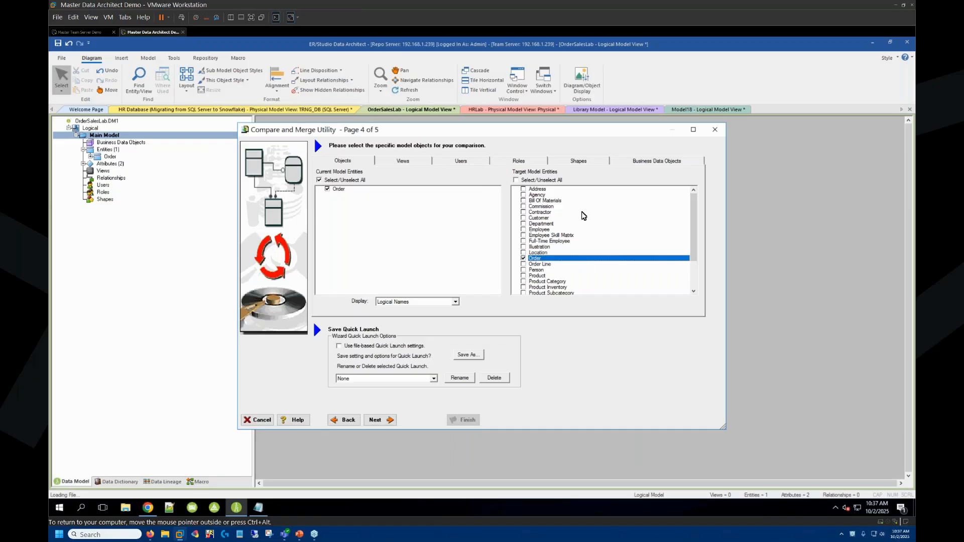
left_click(380, 426)
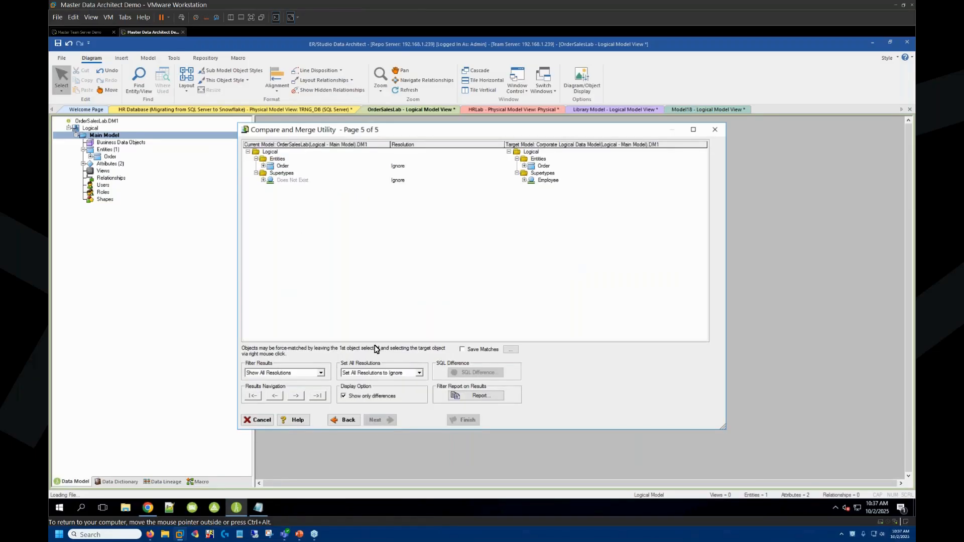
- Match the current Order entity's ODate attribute with the target's Order Date, and SalesRep with Sales Person
left_click(263, 166)
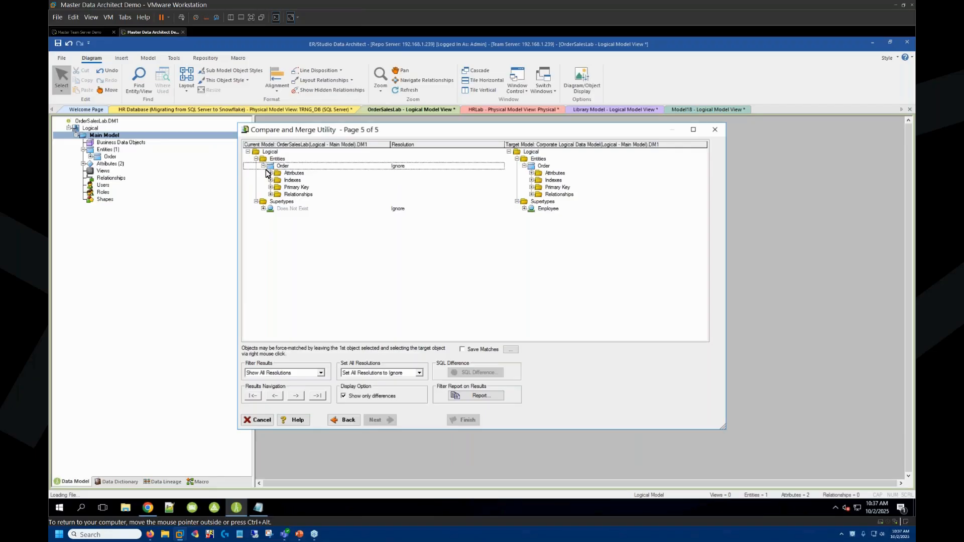
left_click(271, 173)
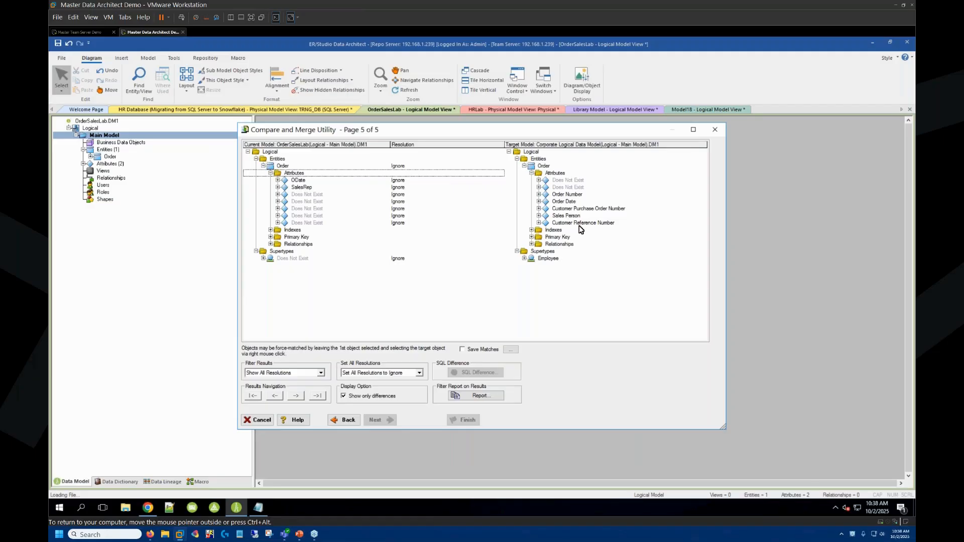
left_click(299, 181)
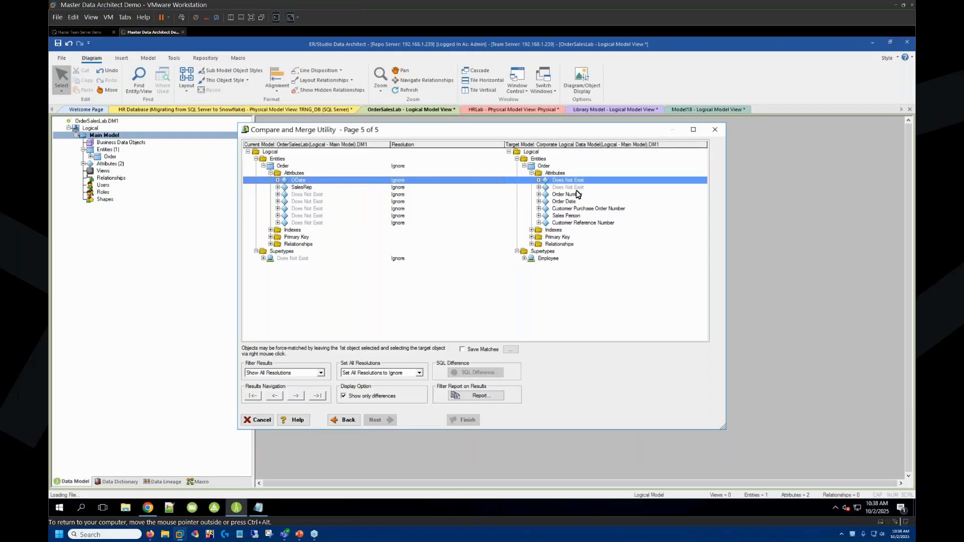
right_click(569, 203)
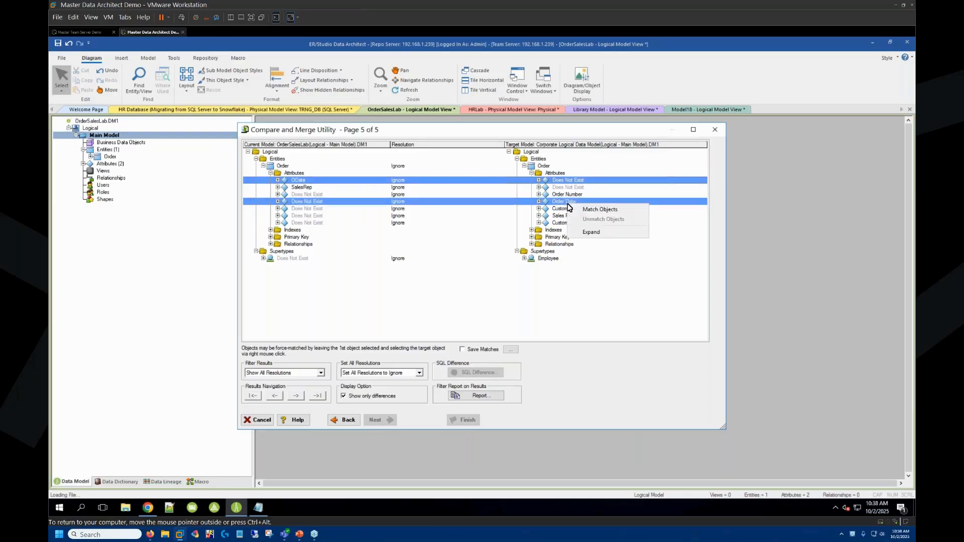
left_click(611, 211)
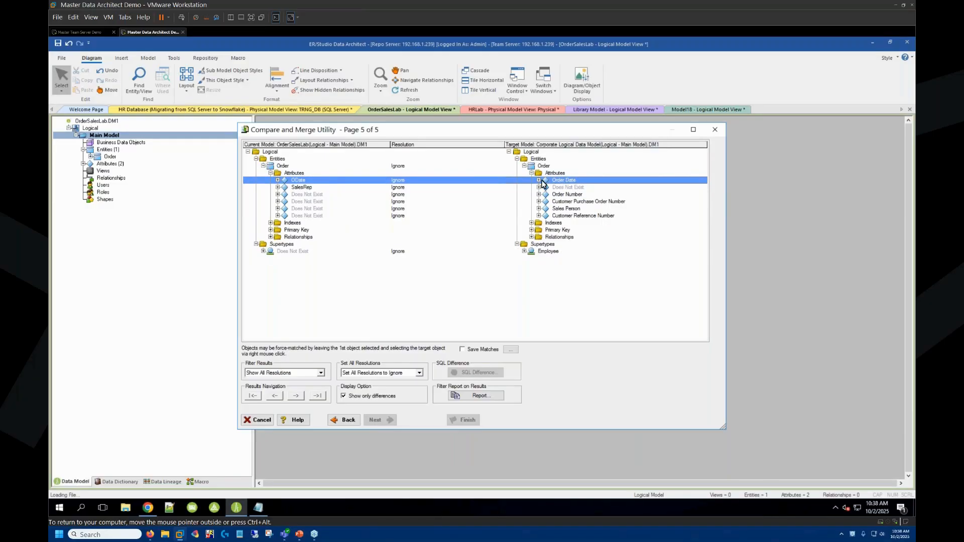
left_click(303, 188)
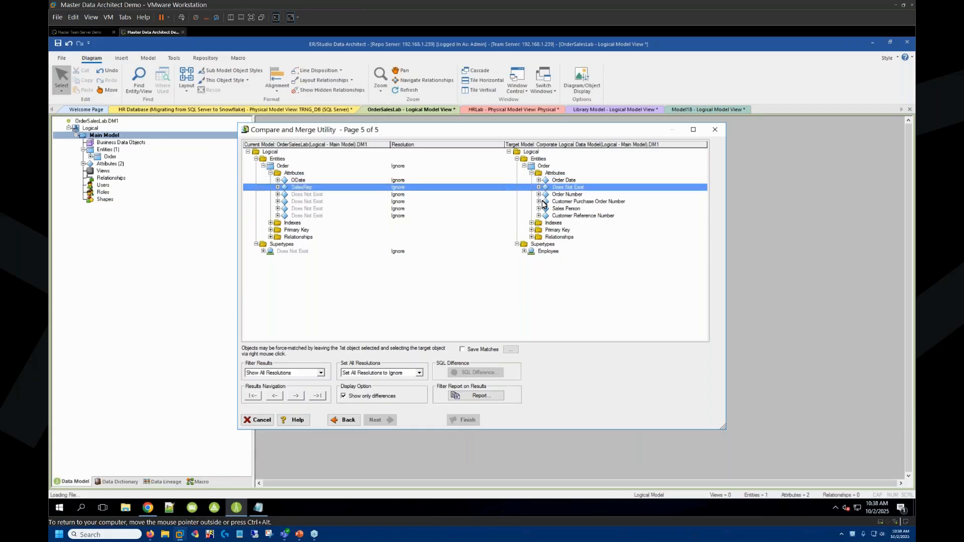
right_click(567, 210)
left_click(593, 215)
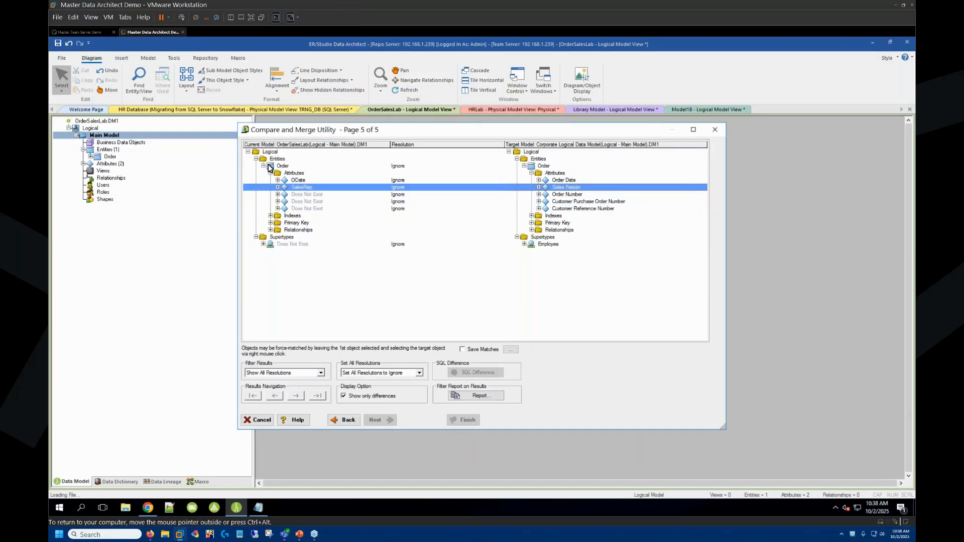
- Set the resolutions for the target's Order Number and Customer Purchase Order Number attributes to Merge into Current
left_click(392, 196)
left_click(500, 196)
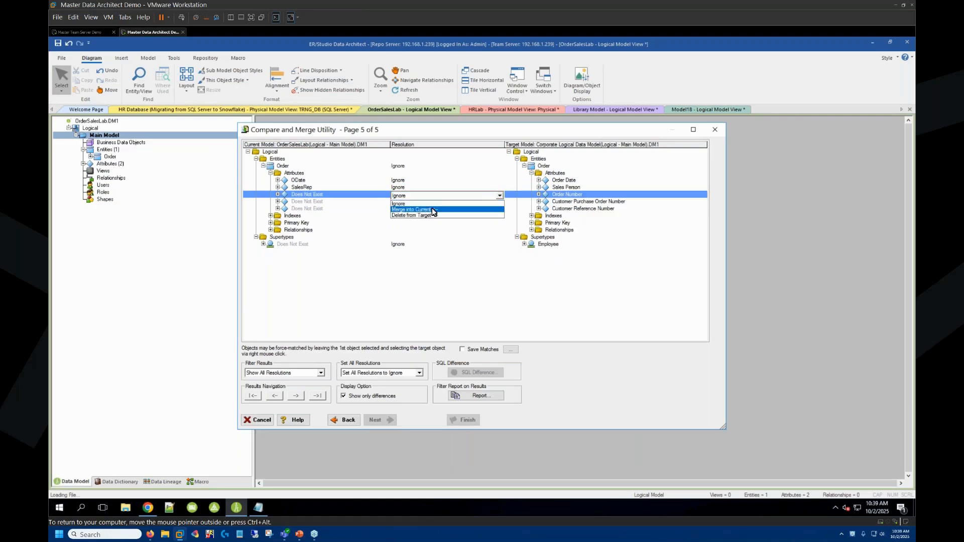
left_click(433, 210)
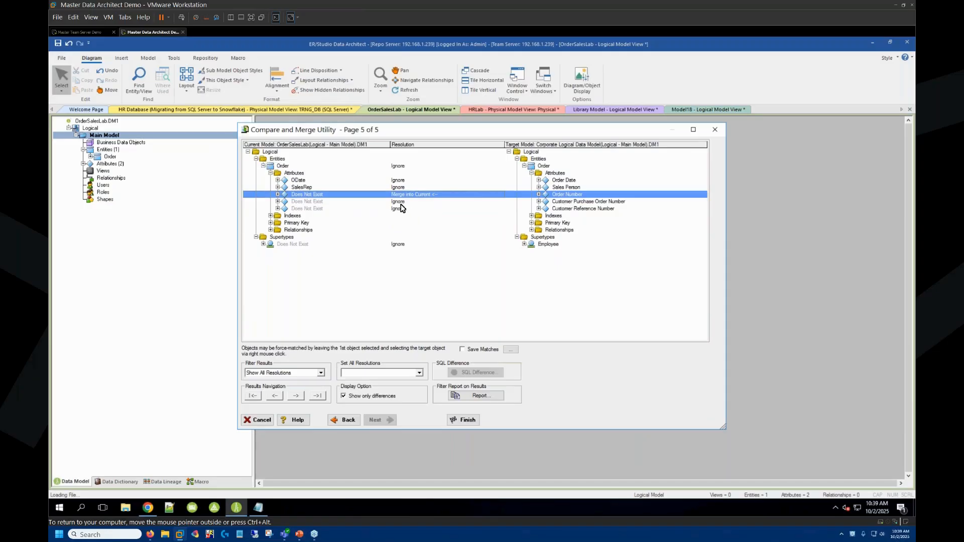
left_click(400, 203)
left_click(500, 202)
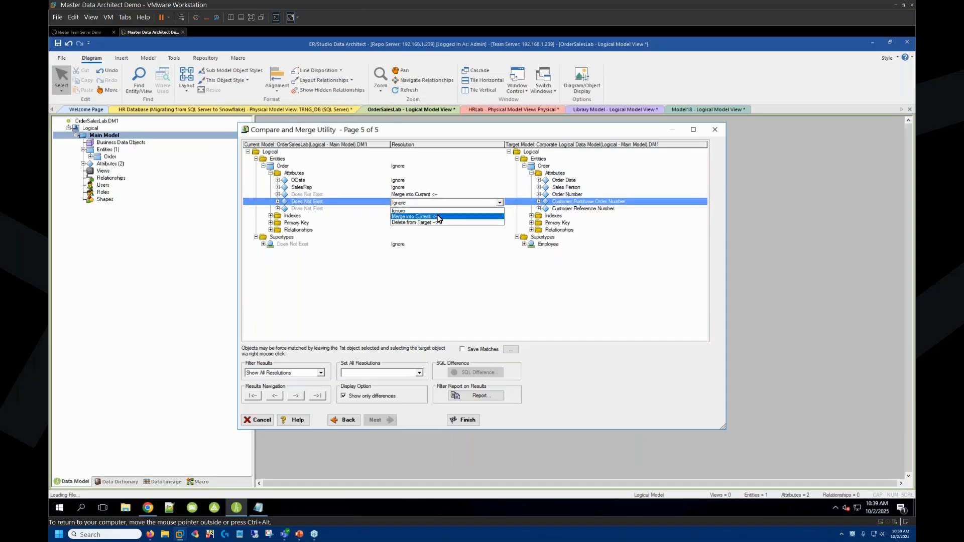
left_click(444, 216)
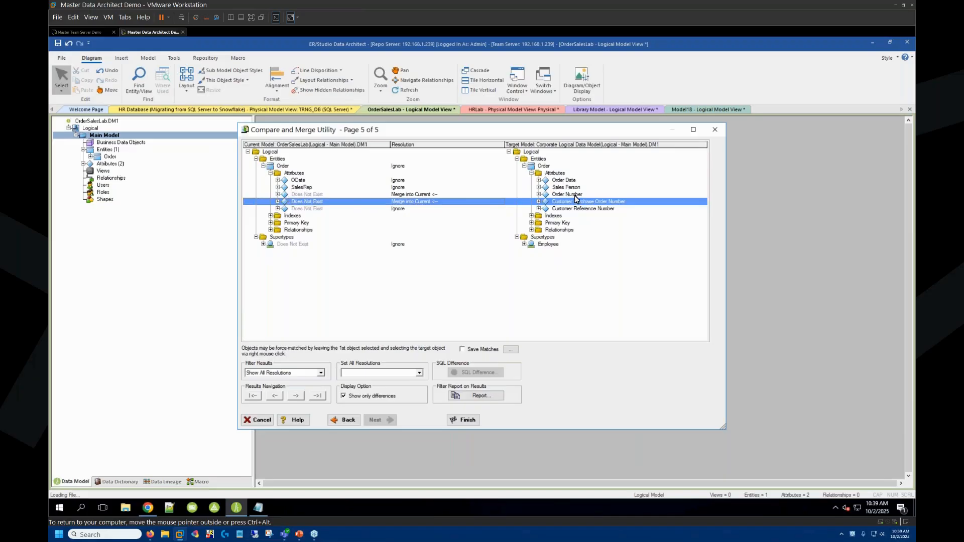
- Turn on Save Matches with the default save-all options, then run the merge and save the changes to Corporate Logical Data Model.DM1
left_click(462, 350)
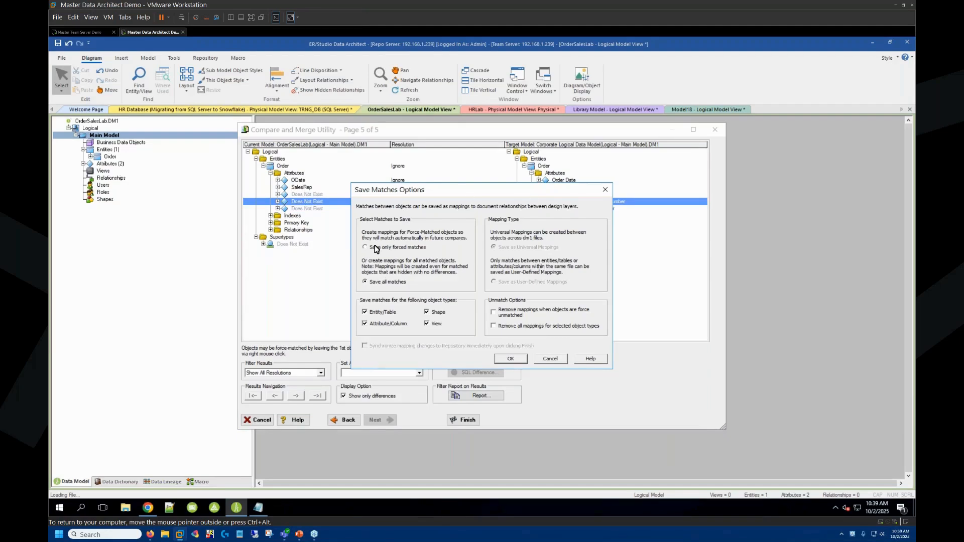
left_click(515, 360)
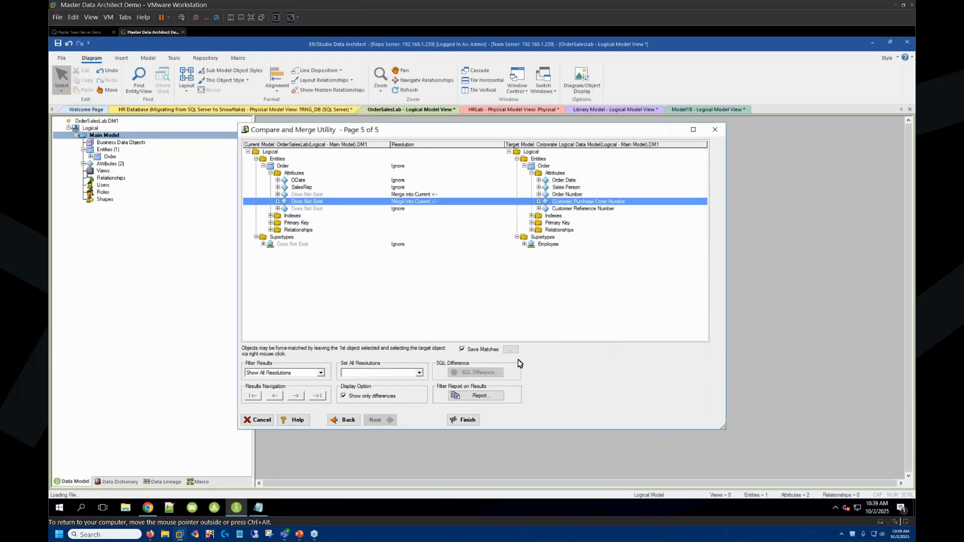
left_click(465, 420)
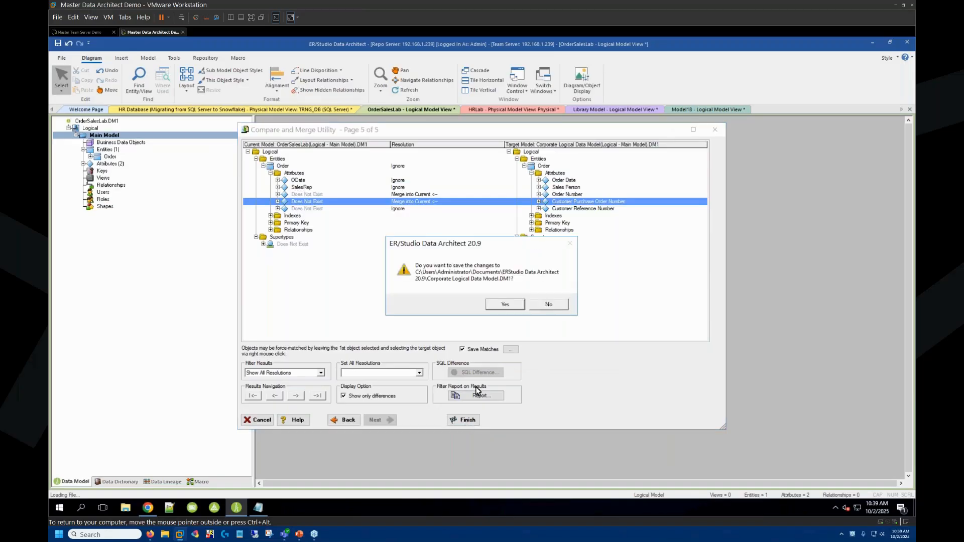
left_click(497, 304)
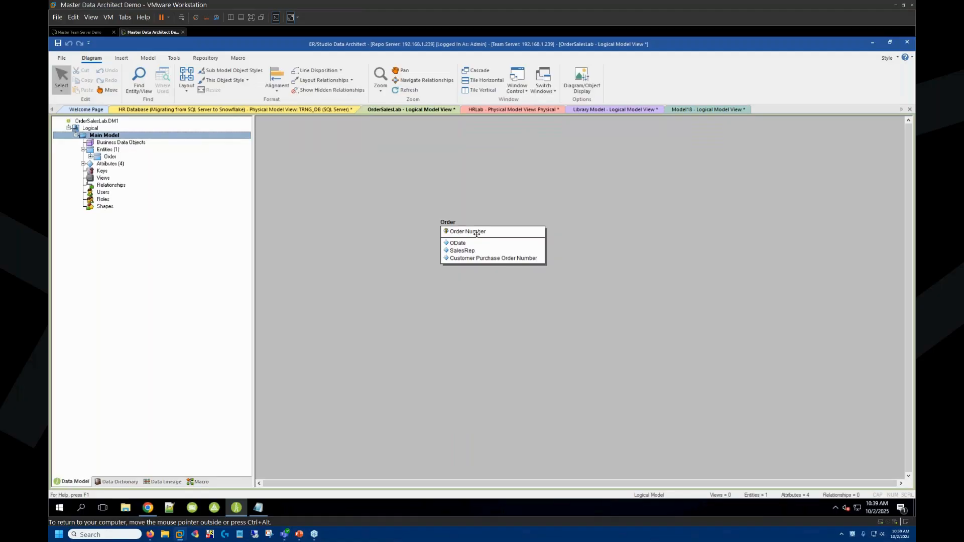
- Examine the merged Order entity's universal mappings to the Enterprise Logical Data Model in its Where Used information
left_click(504, 247)
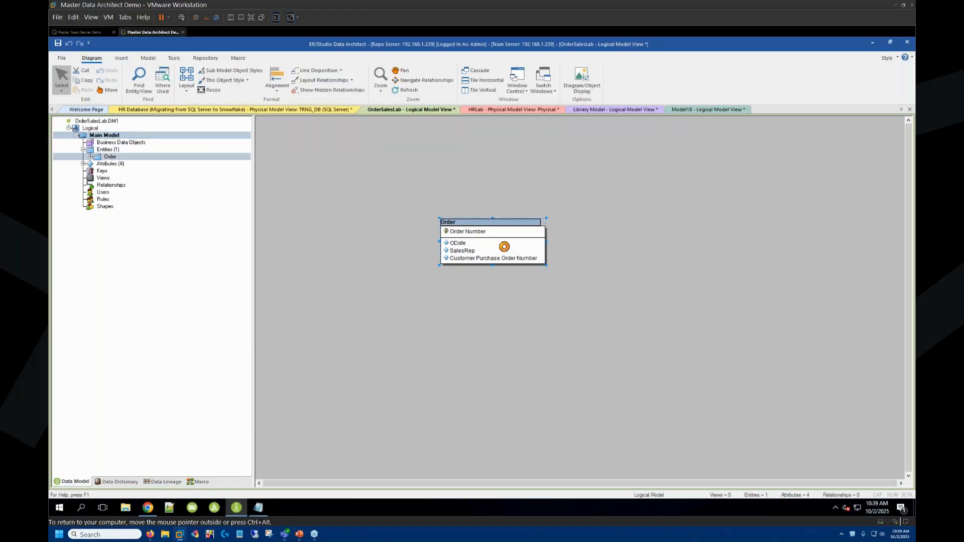
double_click(505, 247)
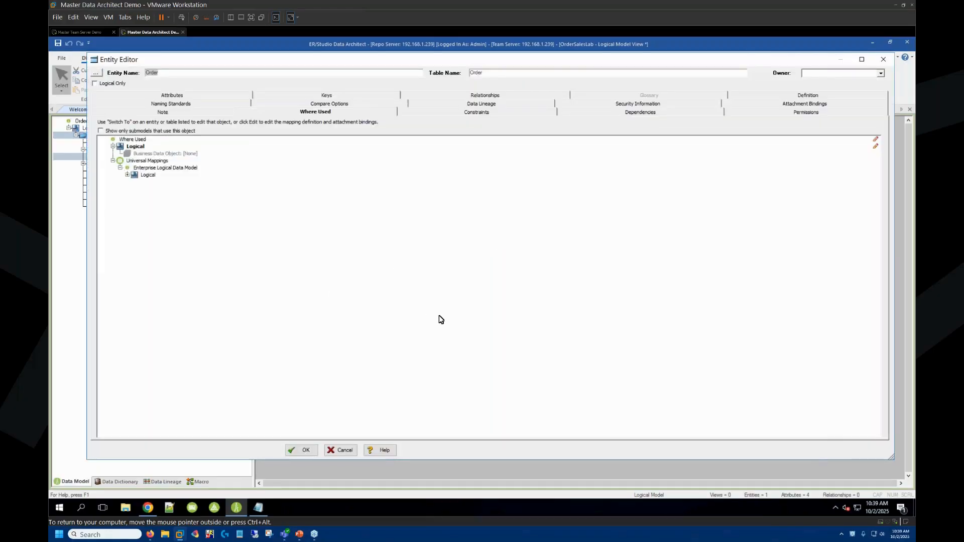
left_click(127, 175)
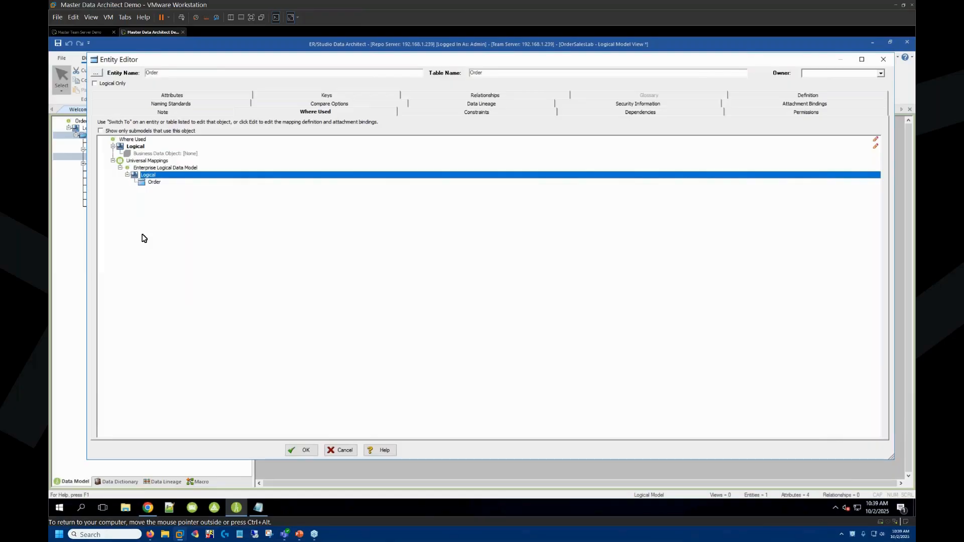
left_click(157, 185)
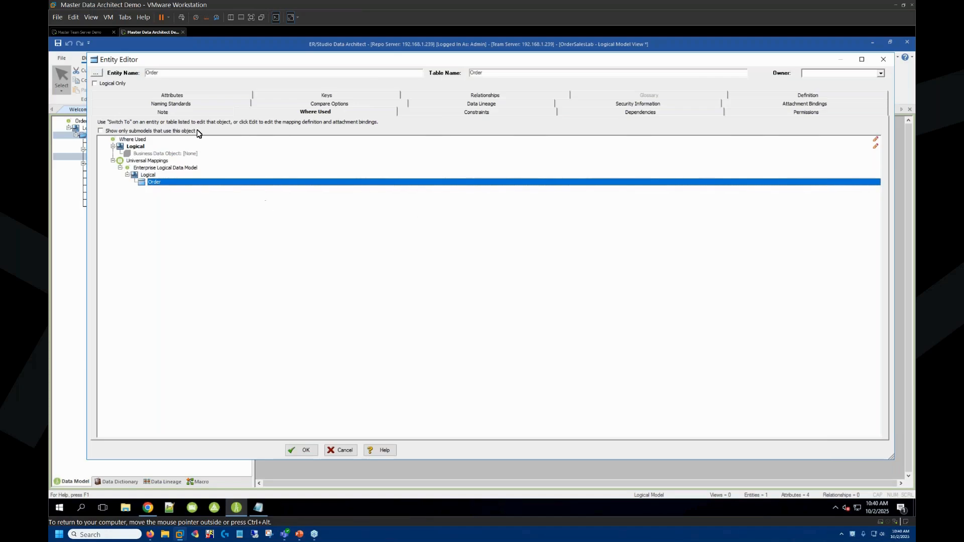
- Examine where the Order entity's ODate attribute is mapped in the Enterprise Logical Data Model, then close both editors
left_click(173, 96)
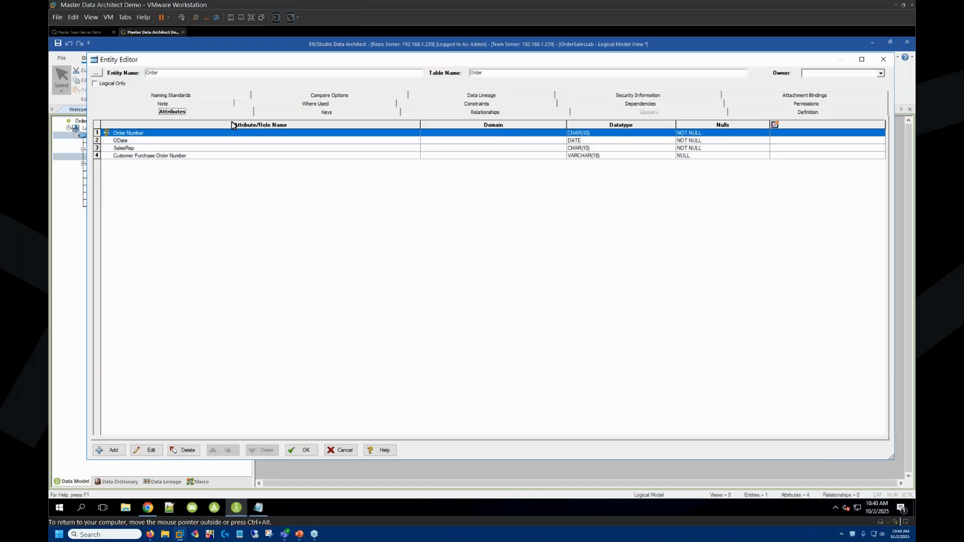
double_click(143, 141)
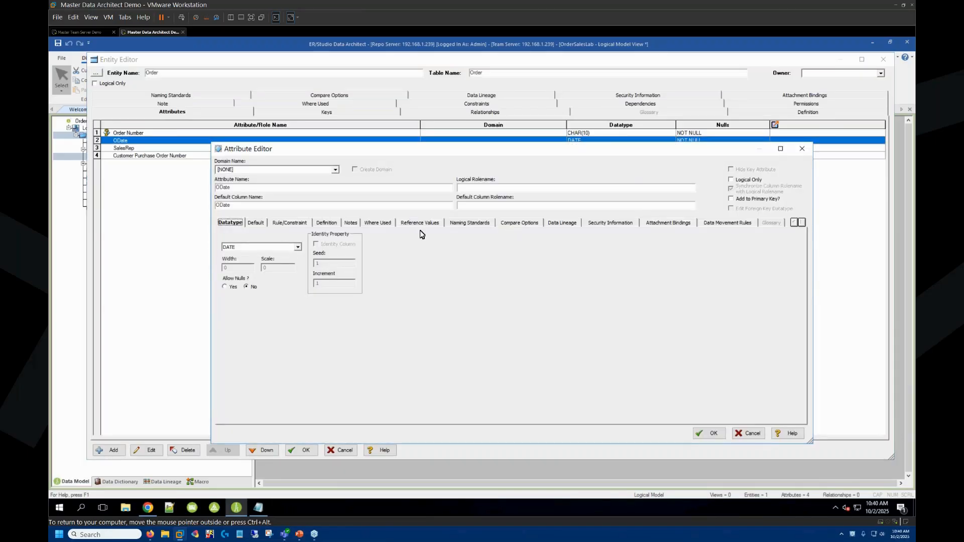
left_click(380, 223)
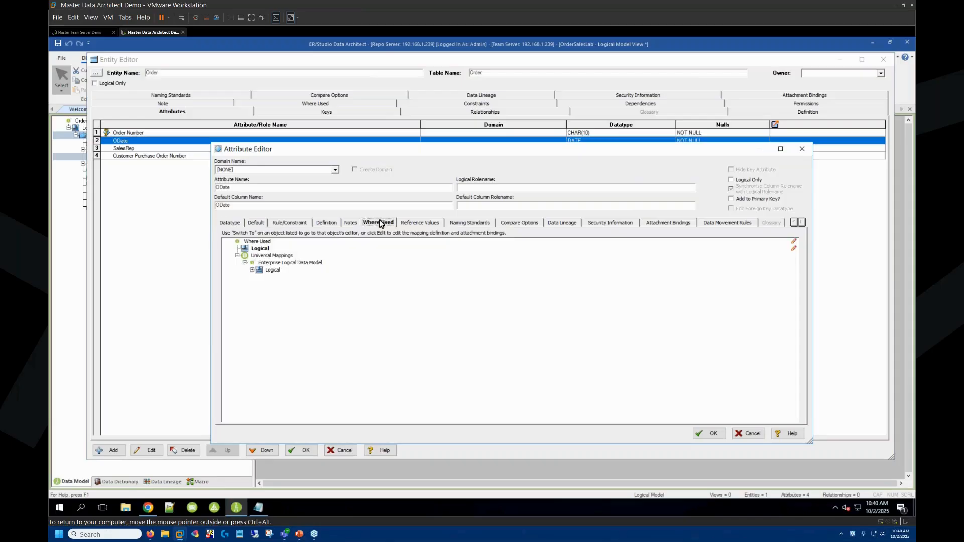
left_click(252, 270)
left_click(260, 277)
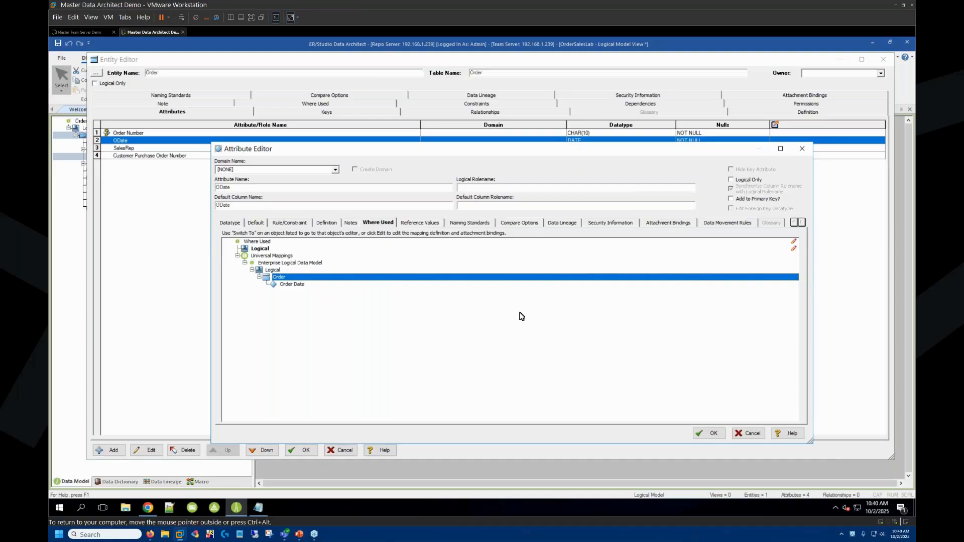
left_click(802, 151)
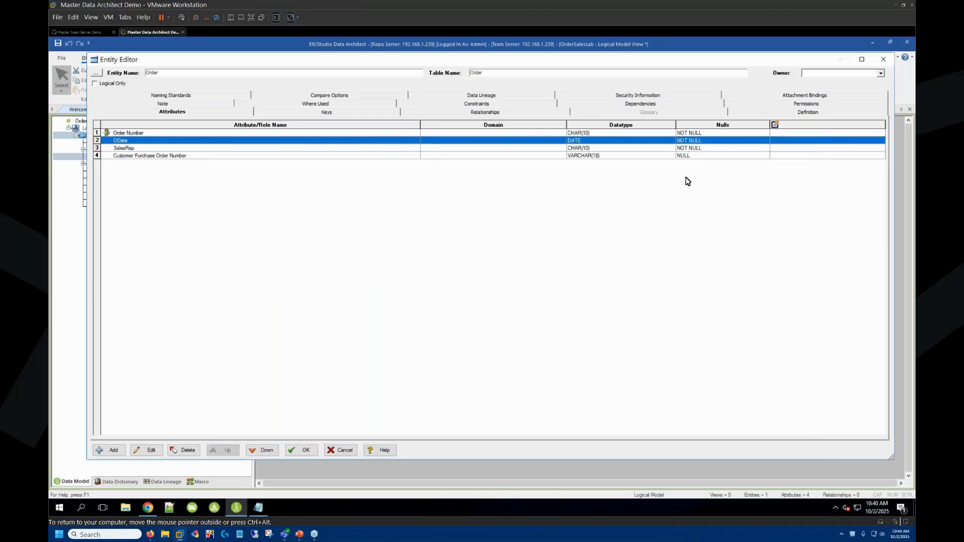
left_click(884, 60)
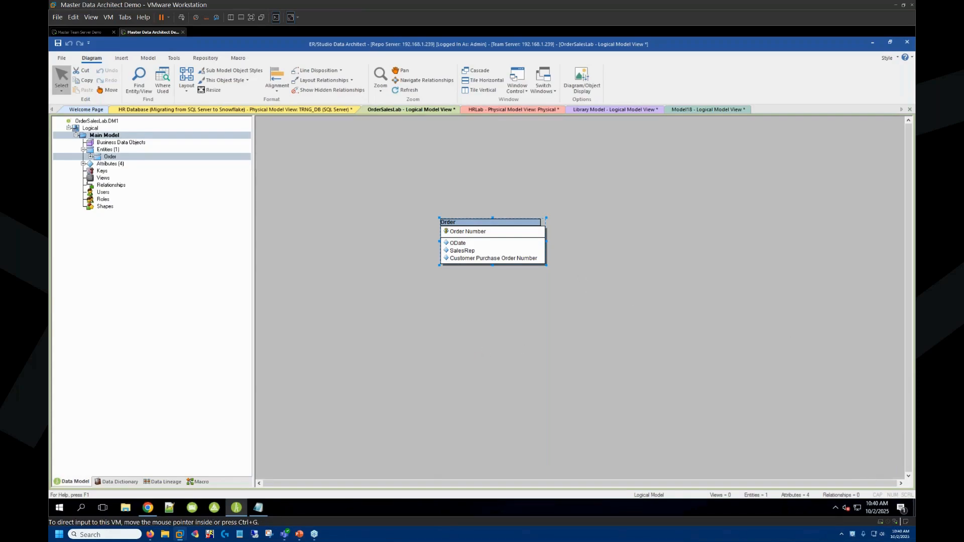
- Return from Team Server to the OrderSalesLab diagram and shift the Order entity slightly down and to the right
key("alt+Tab")
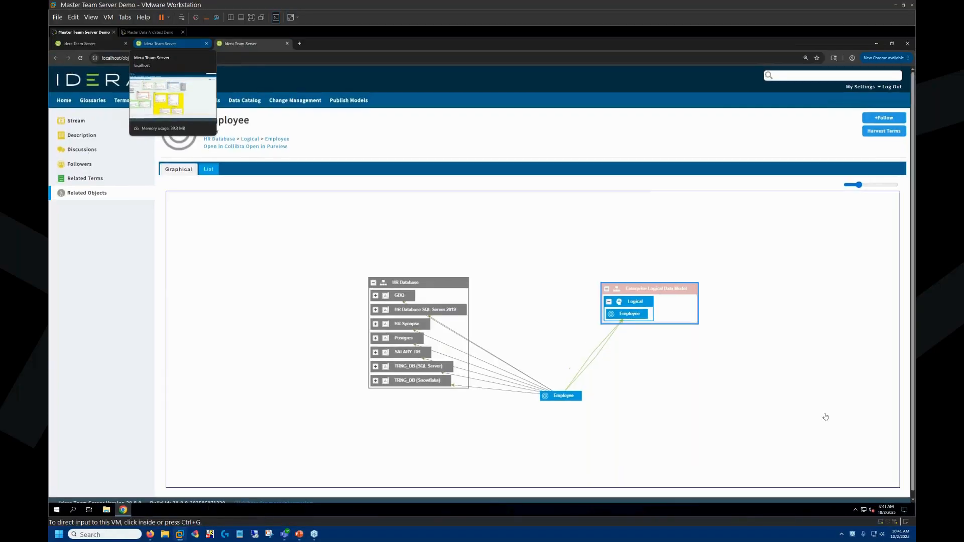
left_click(135, 33)
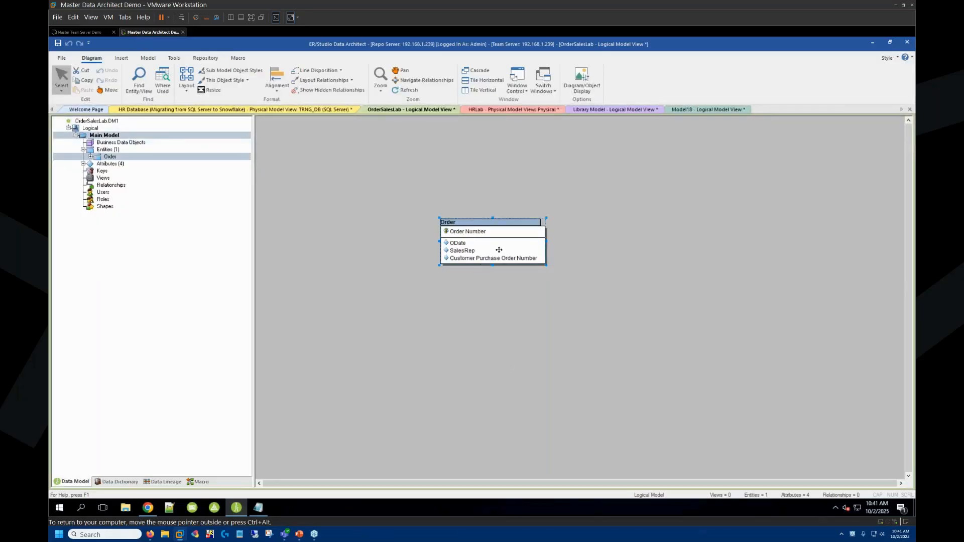
left_click_drag(497, 242, 506, 248)
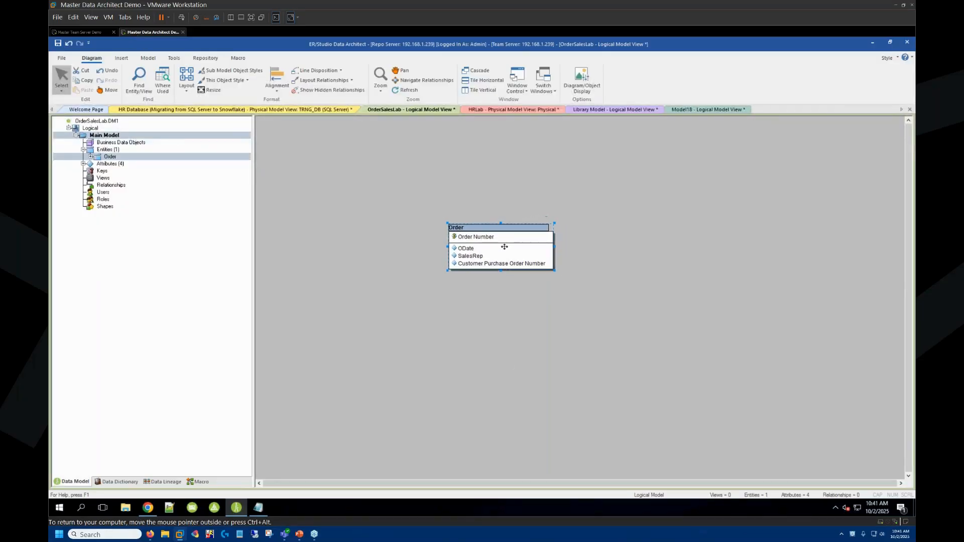
- Display the whole logical Training submodel of the HR Database (Migrating from SQL Server to Snowflake) diagram
left_click(204, 58)
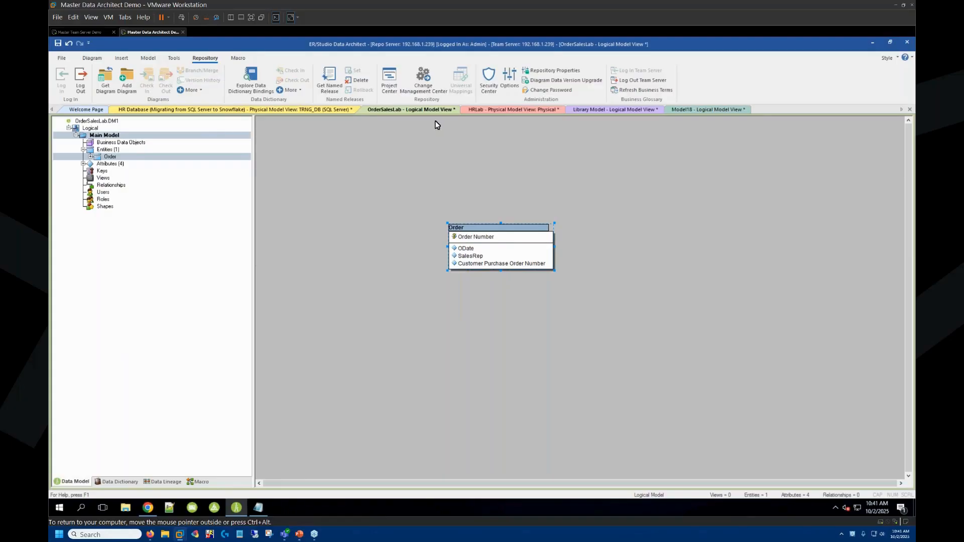
left_click(248, 112)
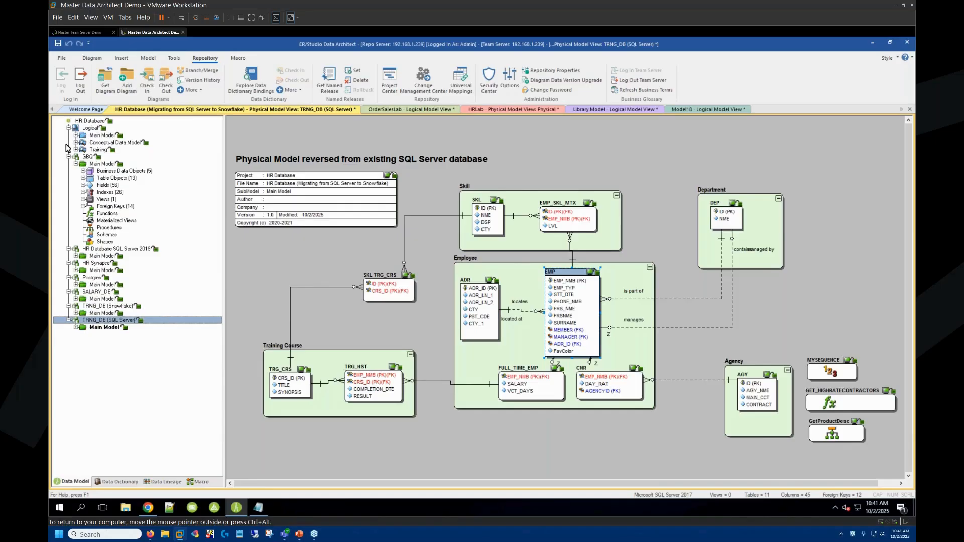
double_click(99, 149)
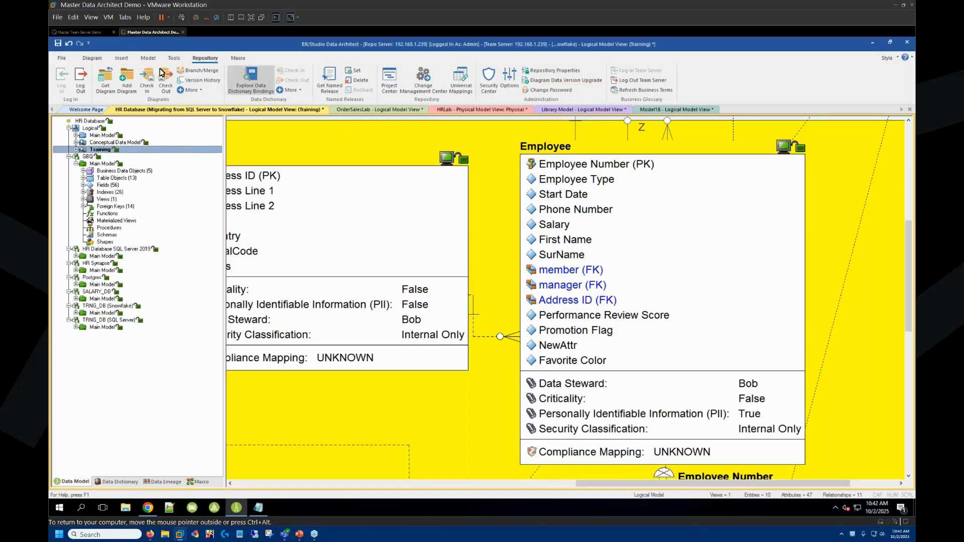
left_click(89, 59)
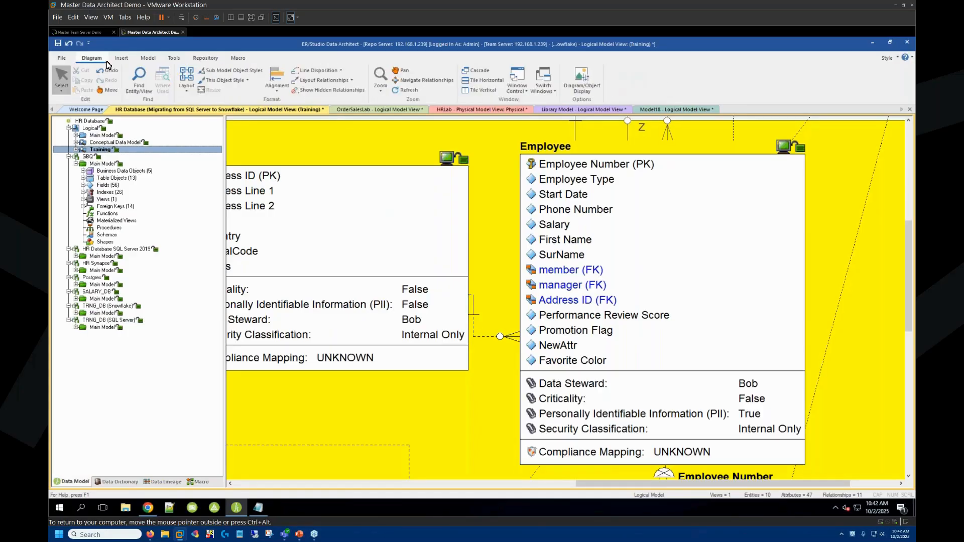
left_click(380, 80)
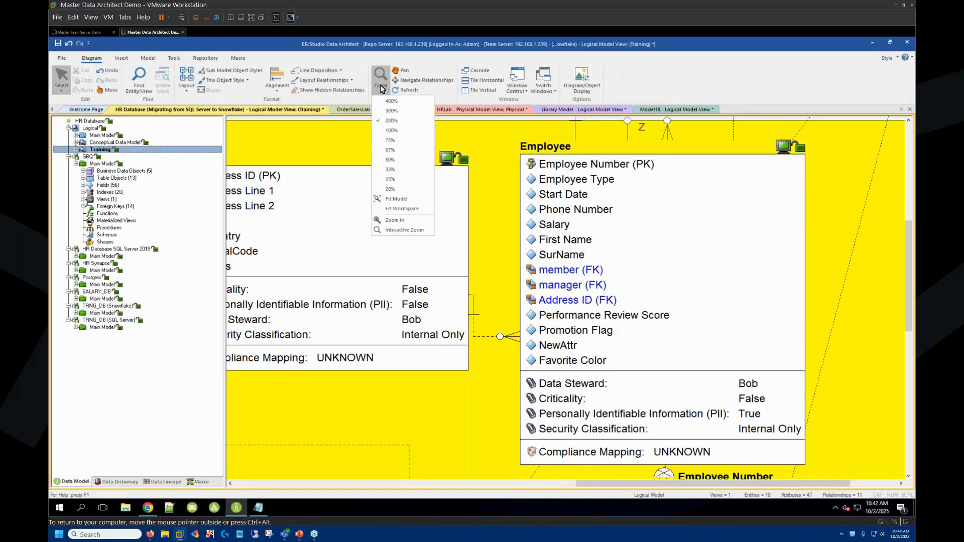
left_click(399, 200)
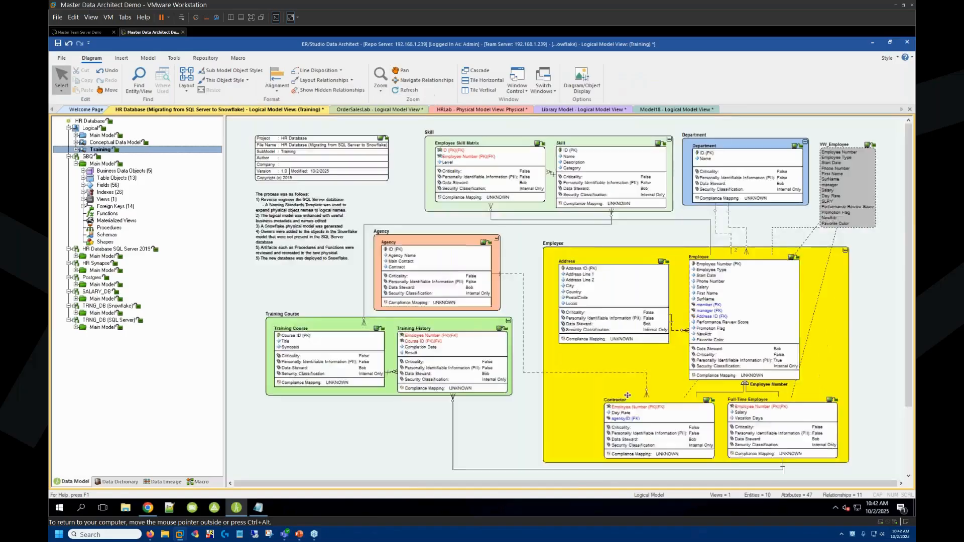
- Review the Universal Mappings Editor for the Training submodel's Employee entity and close it without making changes
left_click(738, 310)
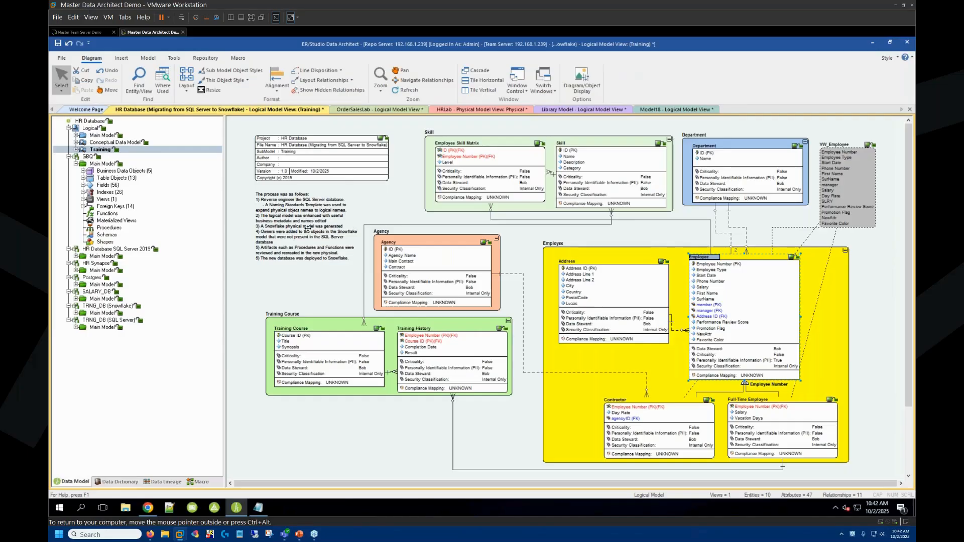
left_click(203, 60)
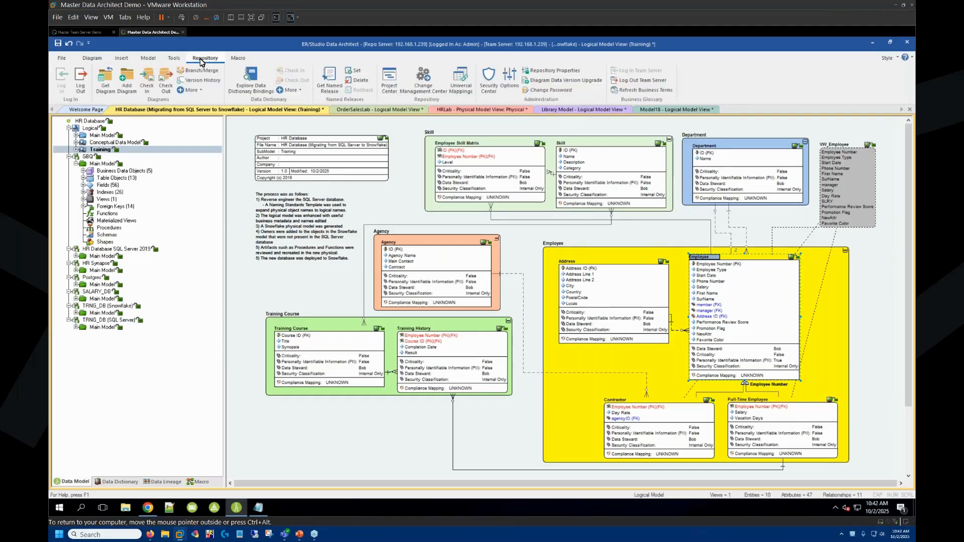
left_click(468, 80)
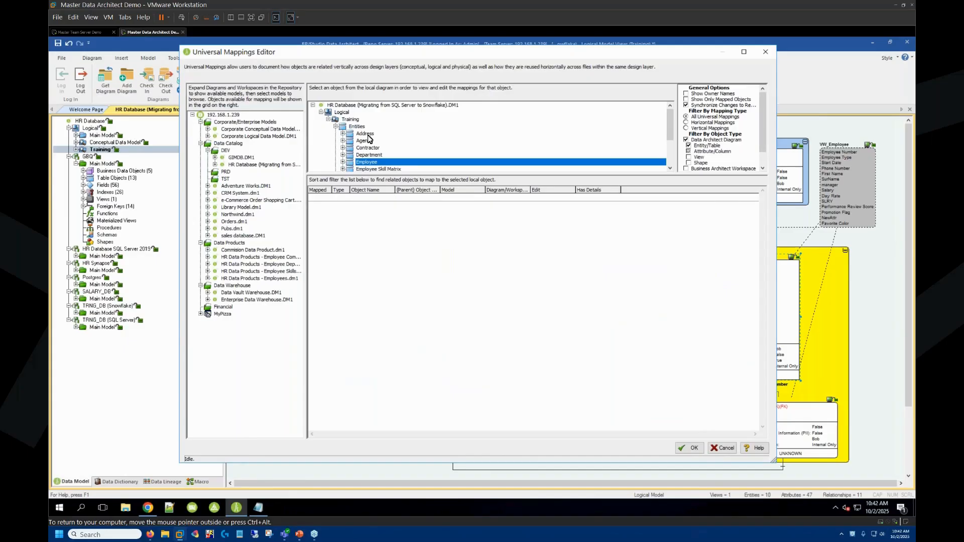
left_click_drag(308, 59, 319, 67)
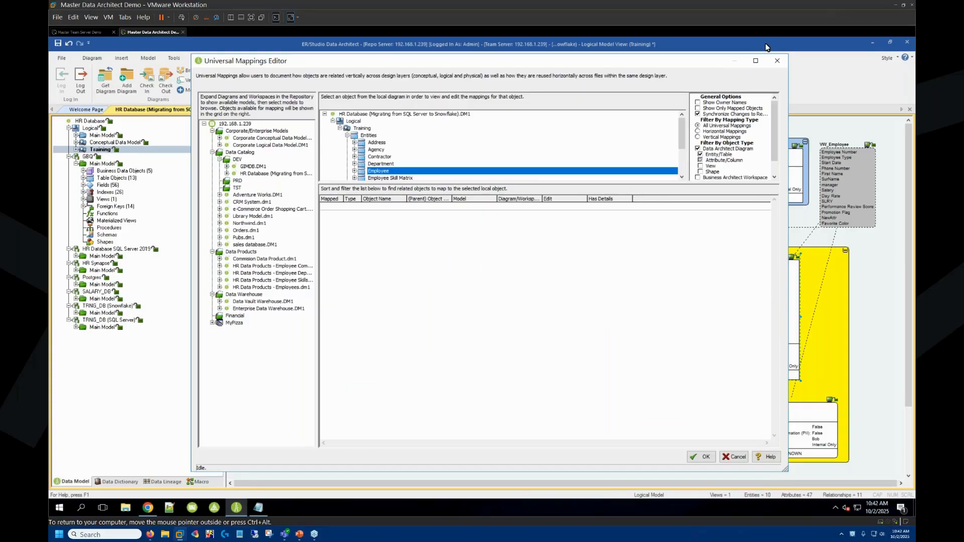
left_click(779, 67)
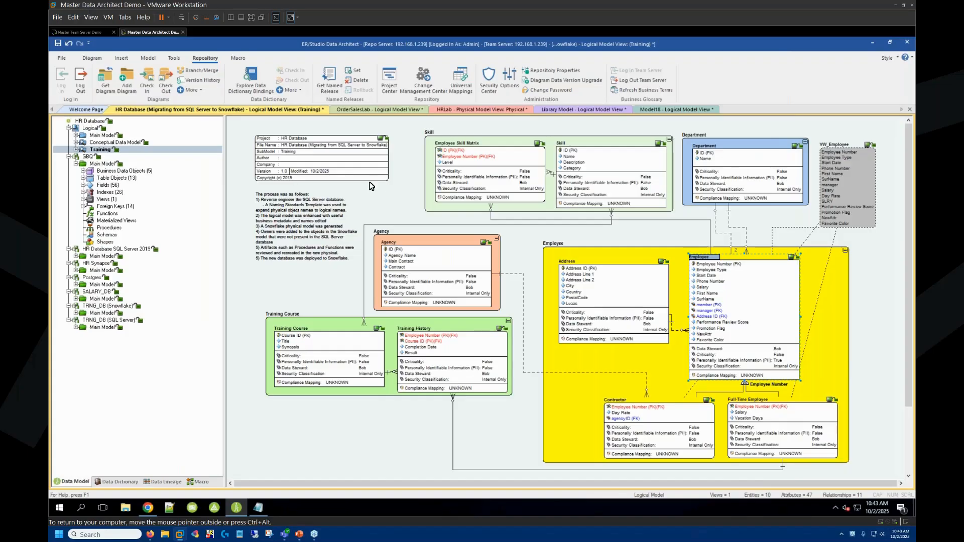
- In the Library Model's JSON physical model, enable Roll Up Contained Objects and move the Library object up near the top of the diagram
left_click(581, 111)
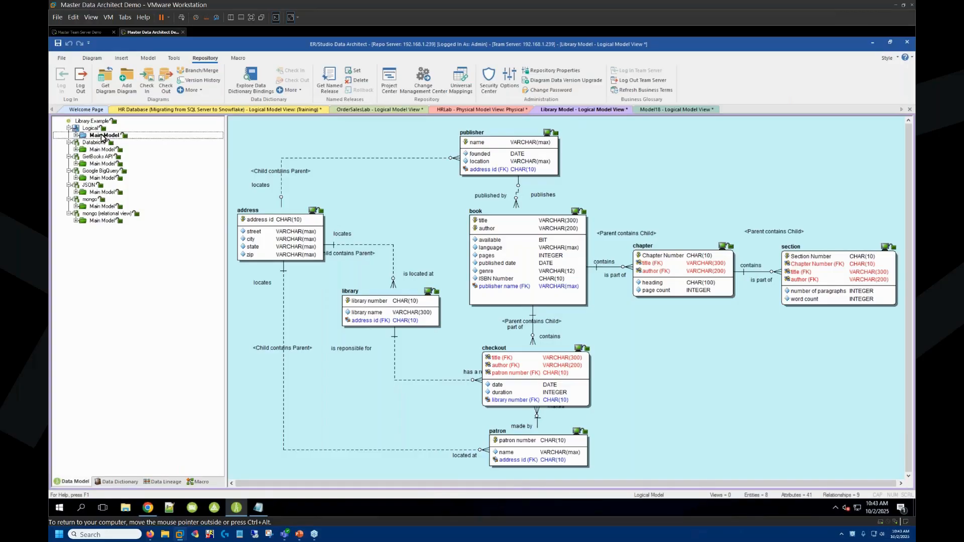
left_click(88, 189)
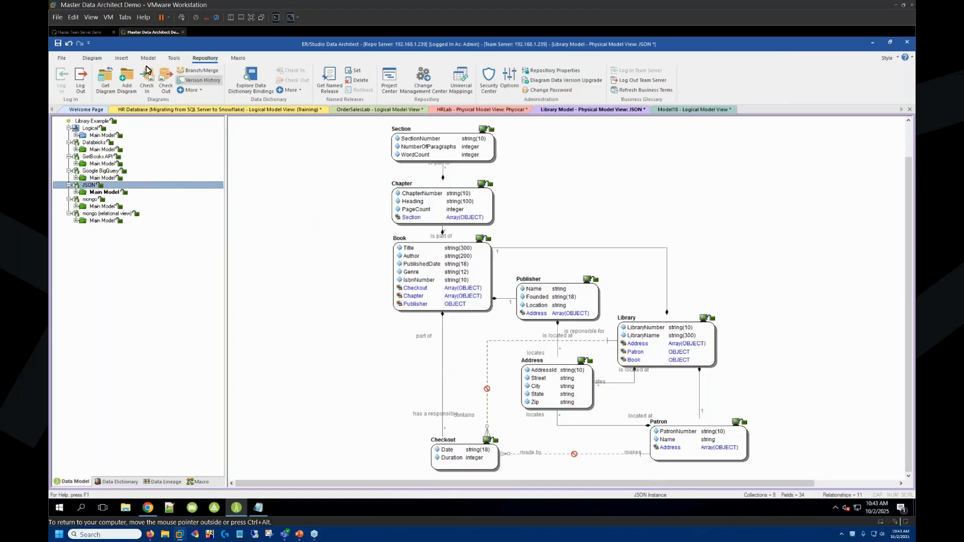
left_click(92, 58)
left_click(581, 78)
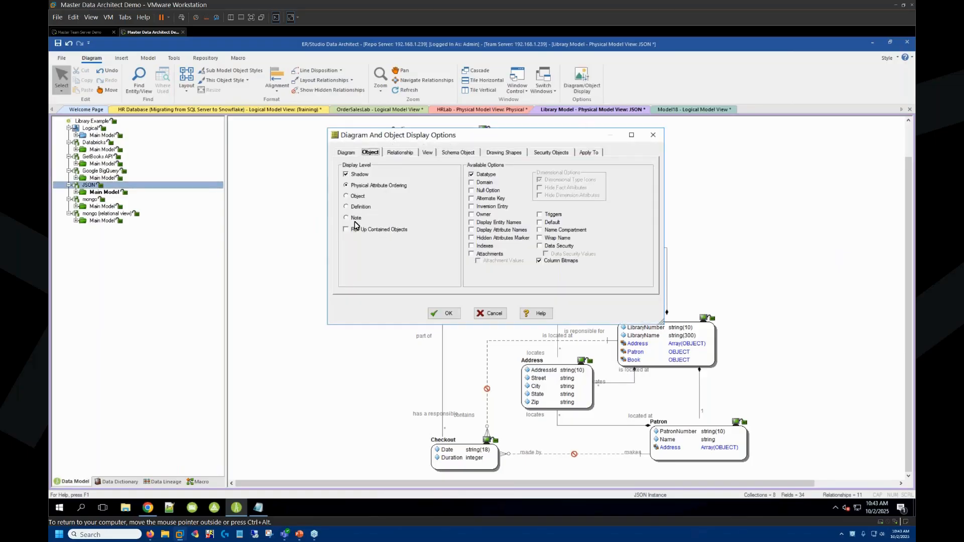
left_click(358, 231)
left_click(442, 313)
left_click_drag(703, 341, 489, 172)
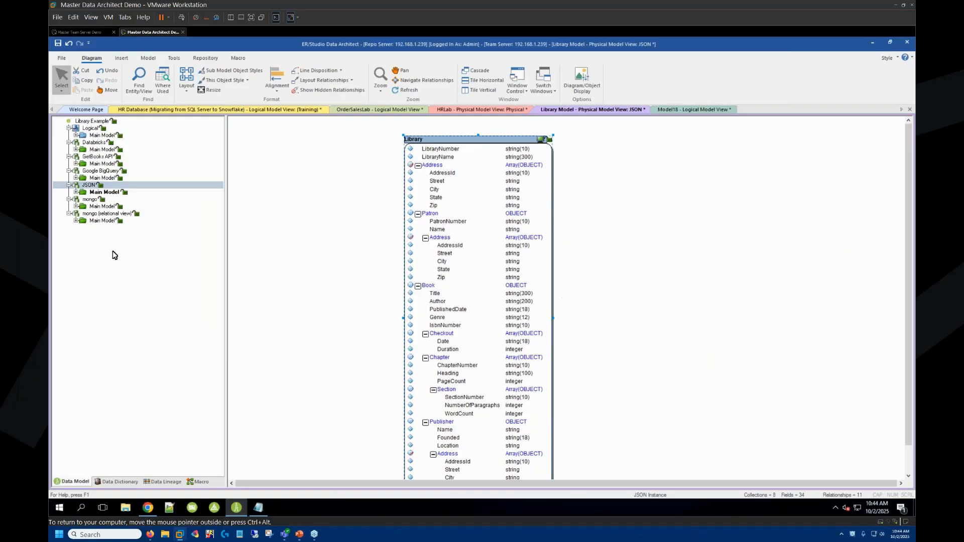
- Review the comparison target options in the Compare and Merge Utility for the JSON physical model, then close it without comparing
right_click(87, 186)
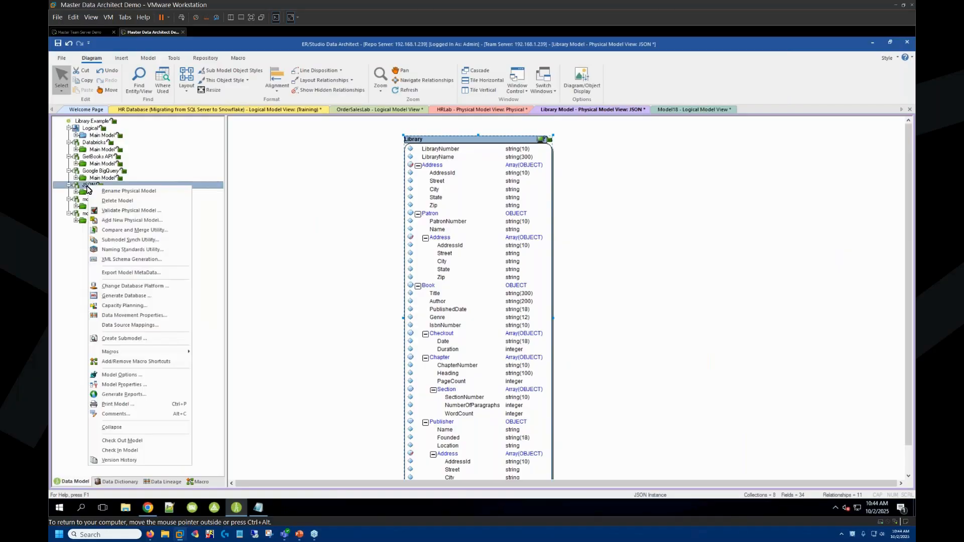
left_click(131, 230)
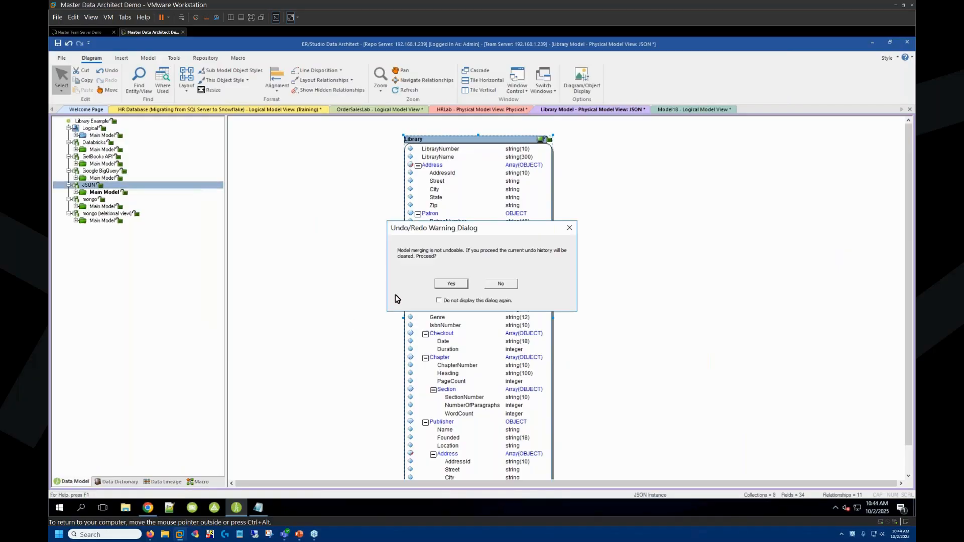
left_click(453, 284)
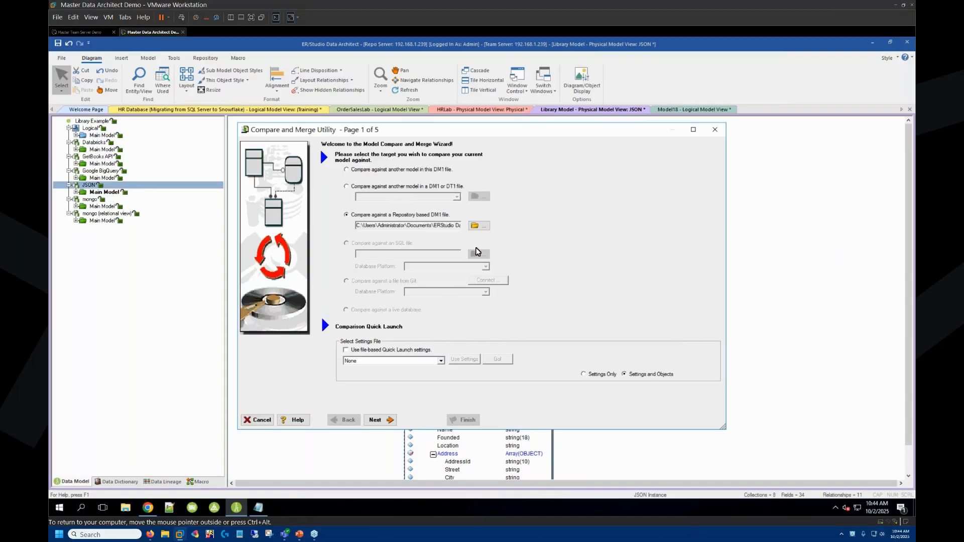
left_click(718, 130)
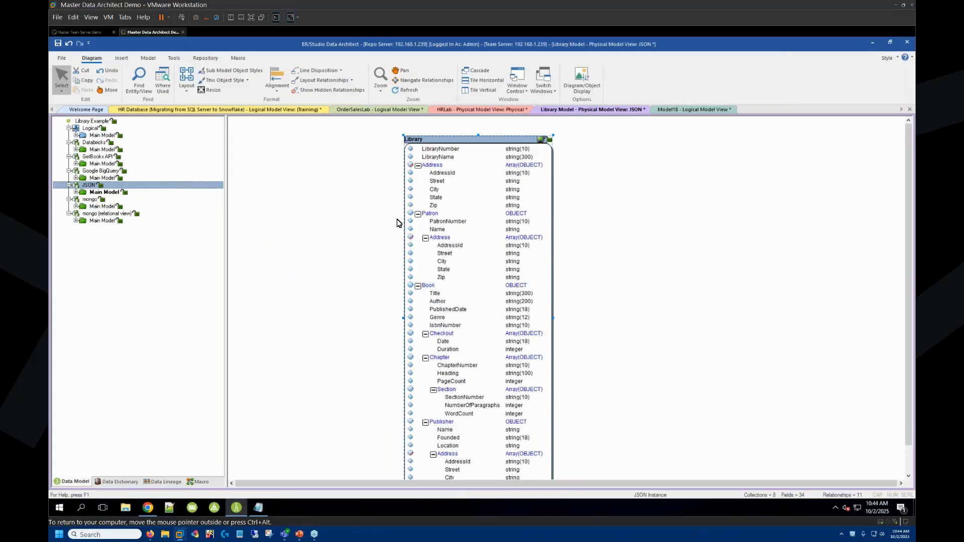
- Return to the HR Database Training diagram, then switch to the slide show and advance to the Q&A slide
left_click(173, 111)
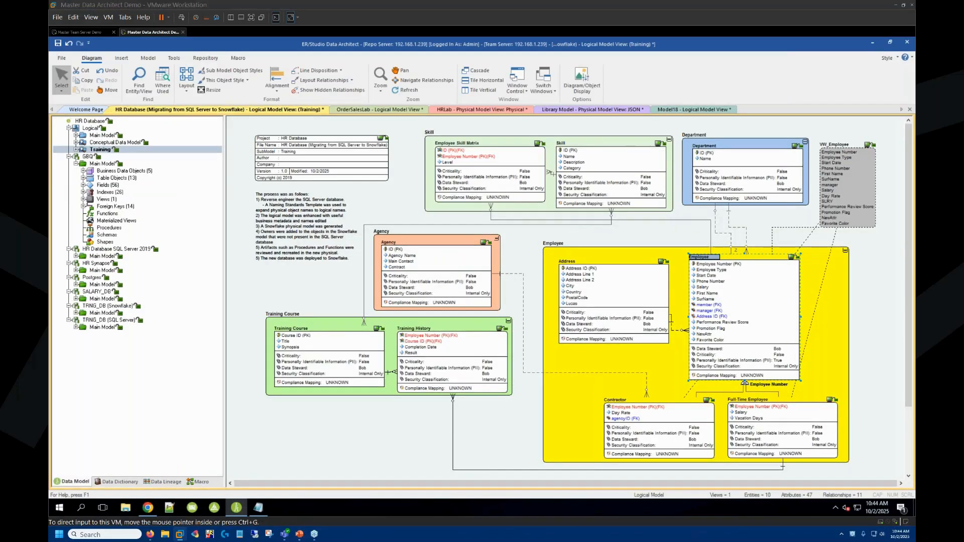
key("alt+Tab")
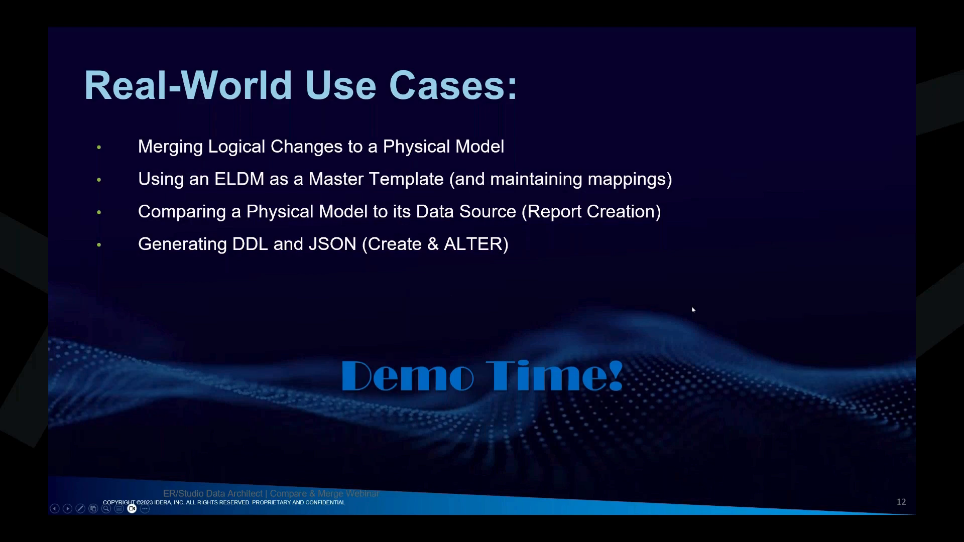
left_click(735, 325)
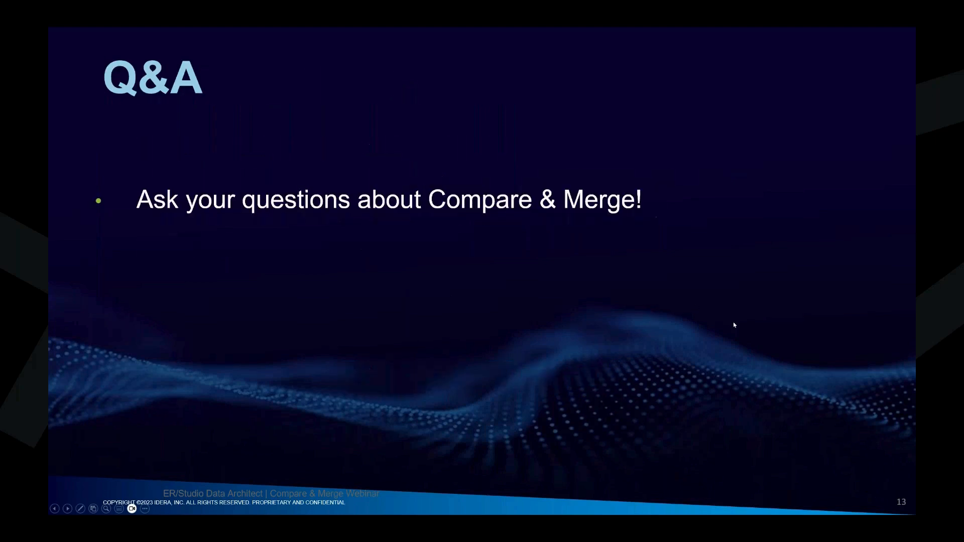